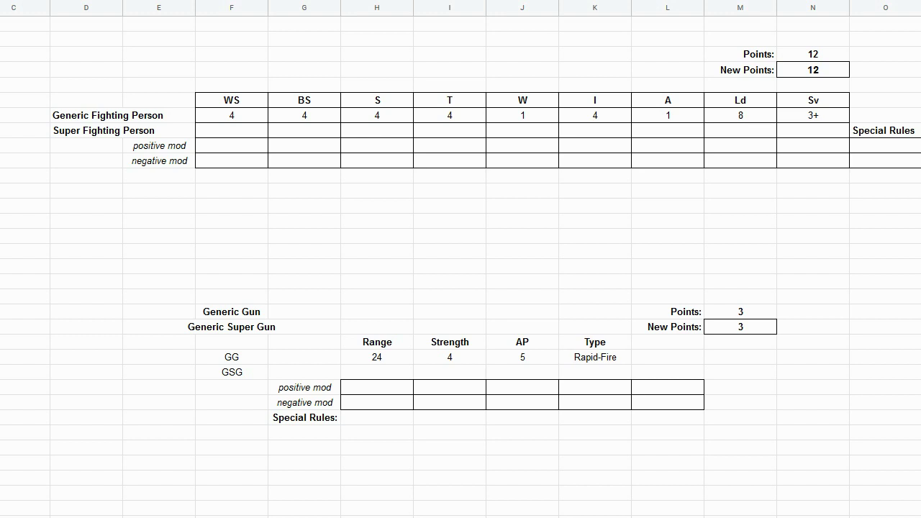
- Examine the Generic and Super Fighting Person stat rows, their points cells, and the positive and negative modifier rows
mouse_move(87, 100)
left_mouse_down()
mouse_move(305, 115)
mouse_move(813, 101)
mouse_move(813, 115)
left_mouse_up()
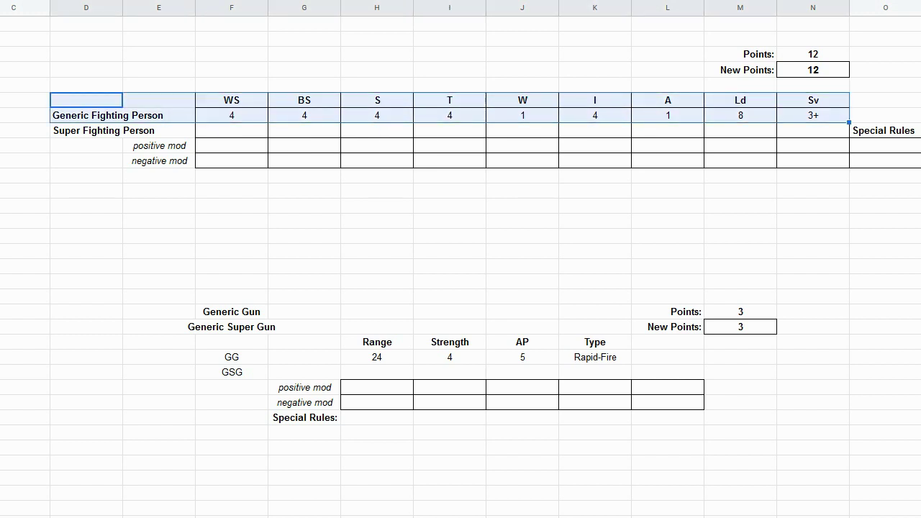
left_click(813, 55, "ctrl")
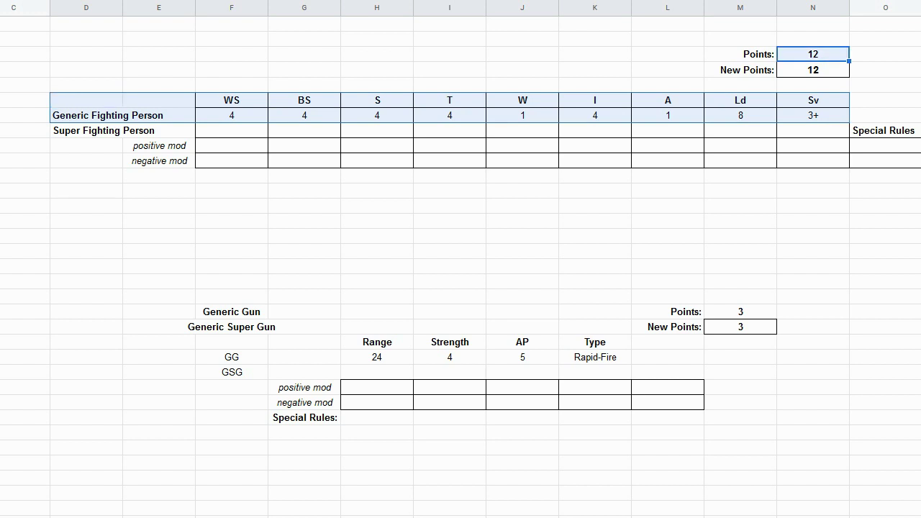
left_click(159, 131)
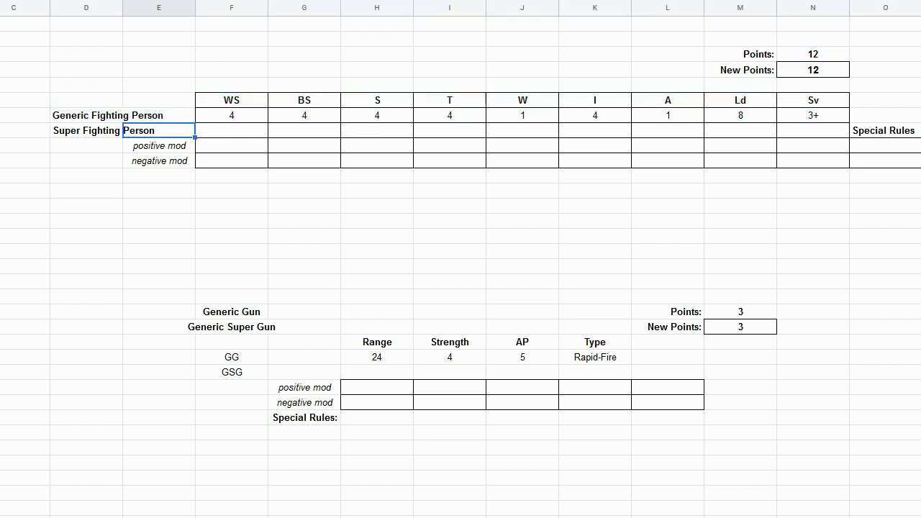
left_click_drag(86, 130, 813, 131)
left_click(814, 70, "ctrl")
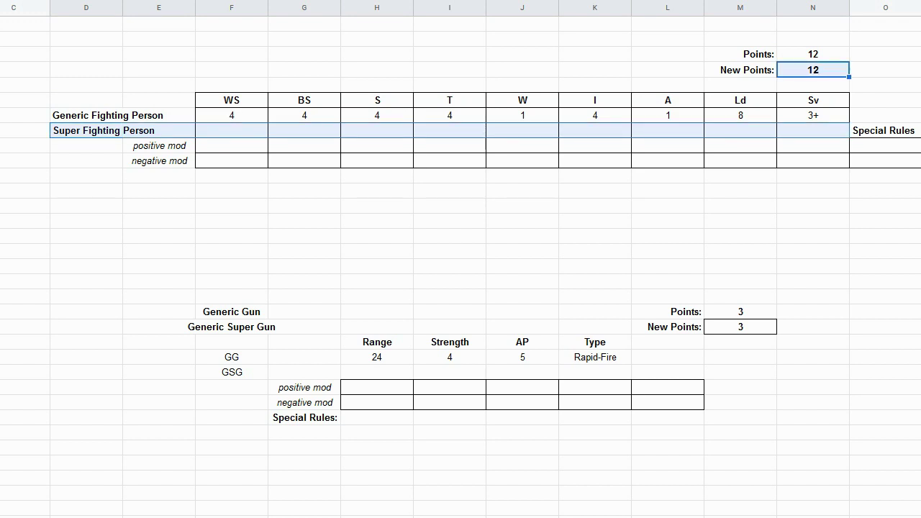
mouse_move(232, 145)
left_mouse_down()
mouse_move(304, 160)
mouse_move(668, 161)
mouse_move(886, 146)
mouse_move(886, 160)
left_mouse_up()
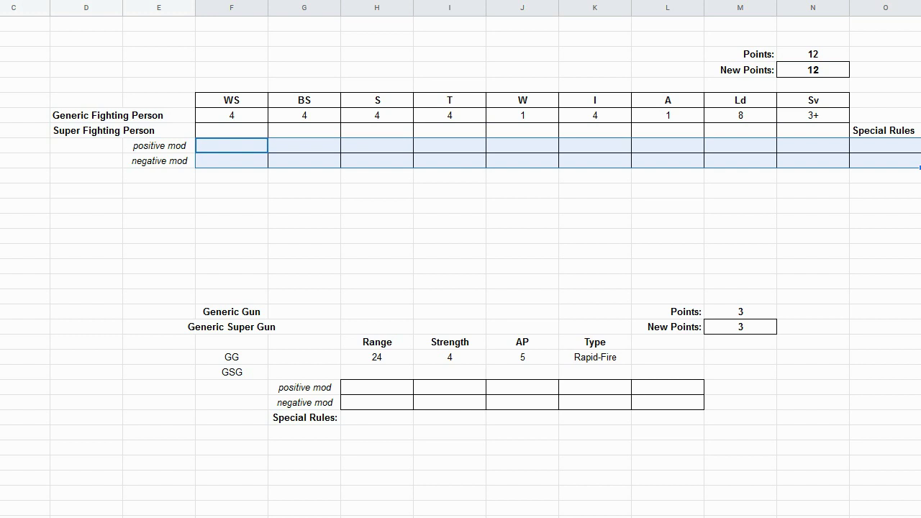
left_click(305, 176)
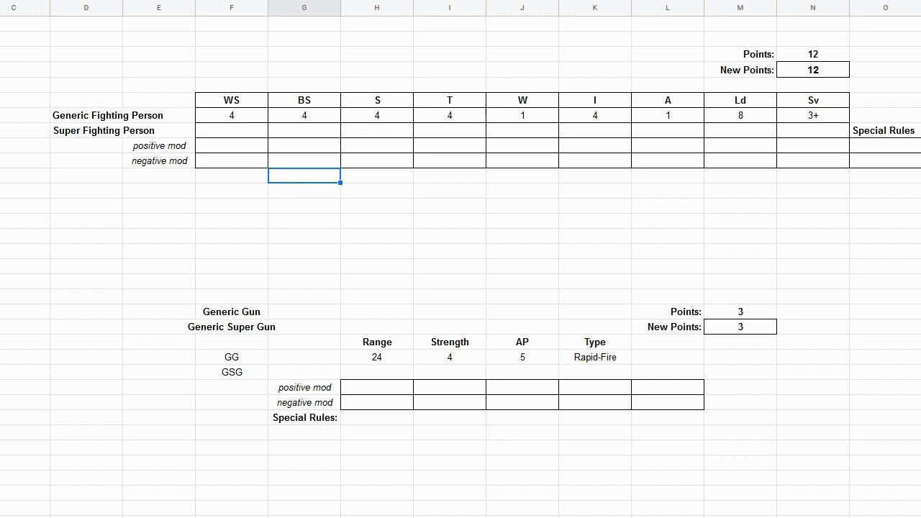
left_click(813, 70)
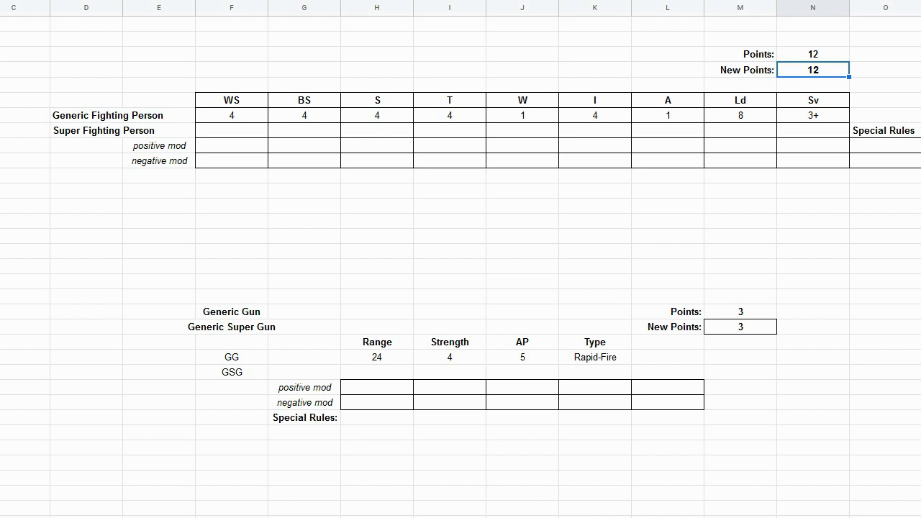
- Examine the Generic Gun and Generic Super Gun profiles, their points cells, and the gun modifier rows
left_click(232, 312)
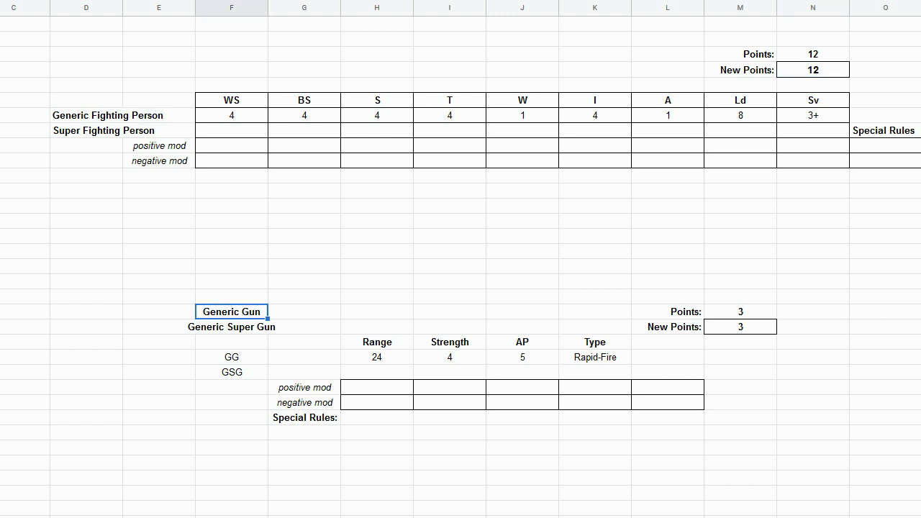
left_click_drag(232, 357, 668, 356)
left_click(377, 342, "ctrl")
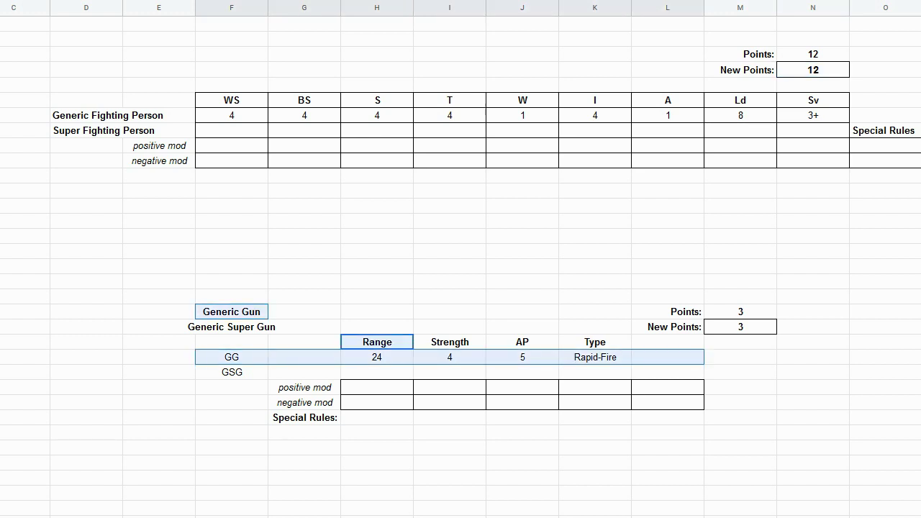
left_click_drag(377, 342, 668, 342)
left_click(740, 311, "ctrl")
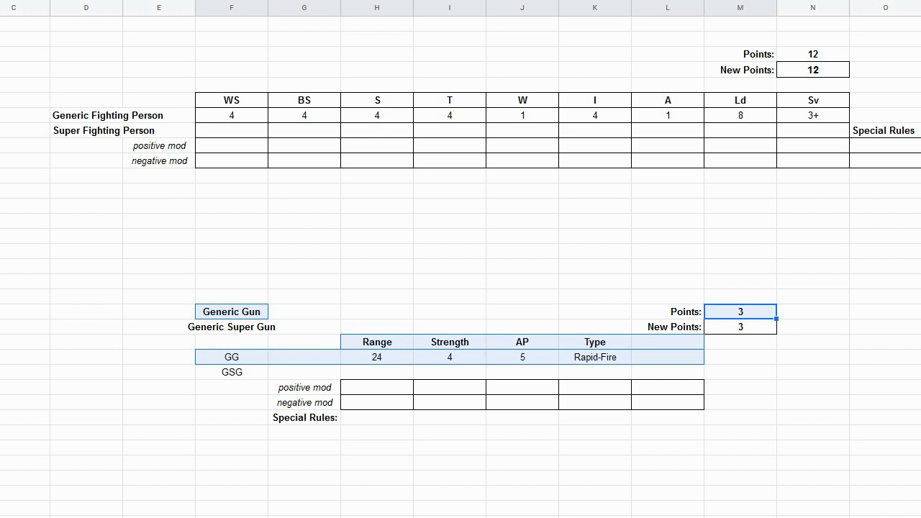
left_click_drag(232, 327, 304, 327)
left_click(304, 297)
left_click(232, 327)
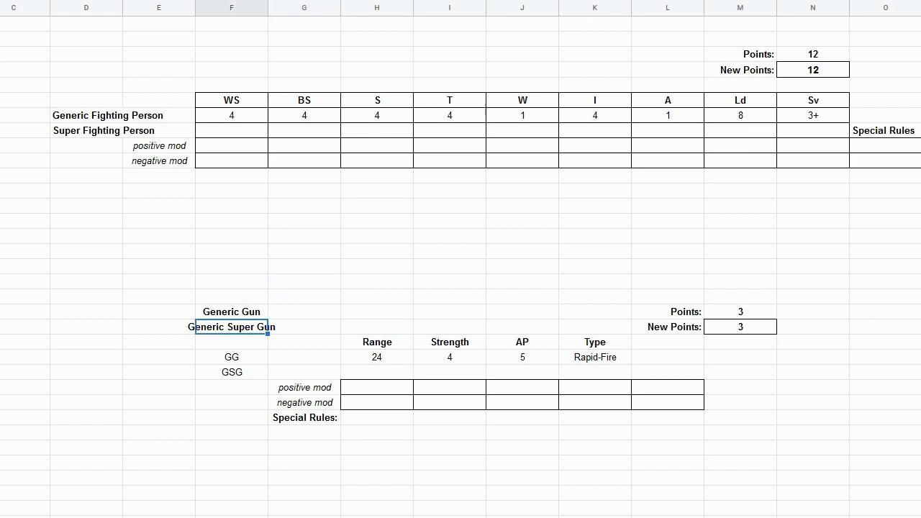
left_click(232, 372, "ctrl")
left_click_drag(377, 372, 595, 372)
left_click(740, 327, "ctrl")
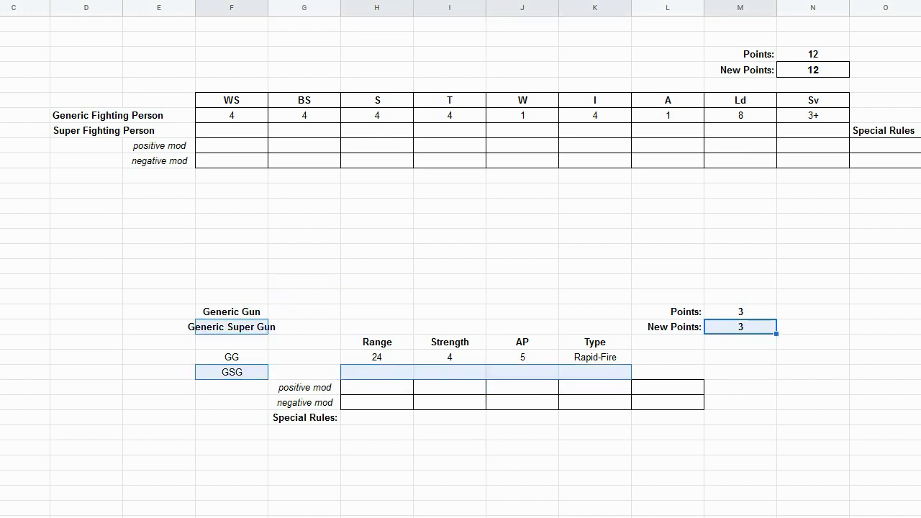
left_click_drag(377, 387, 740, 402)
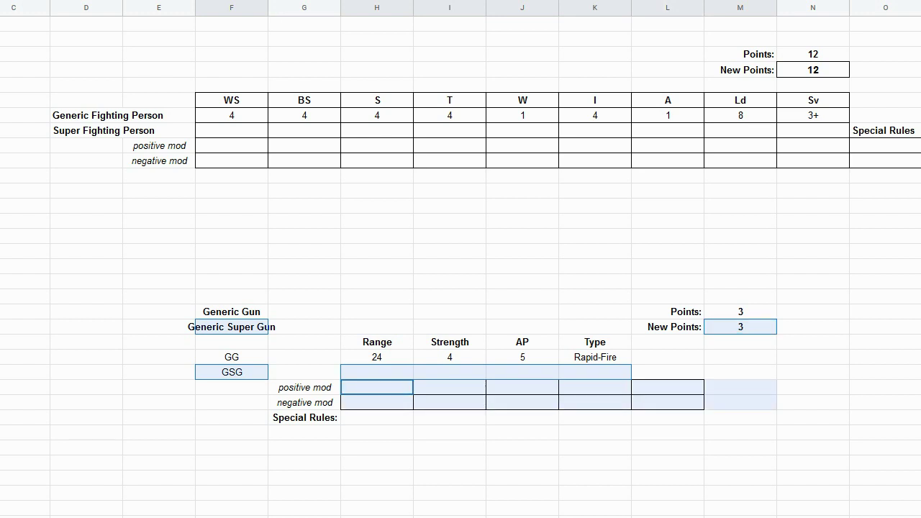
left_click(668, 191)
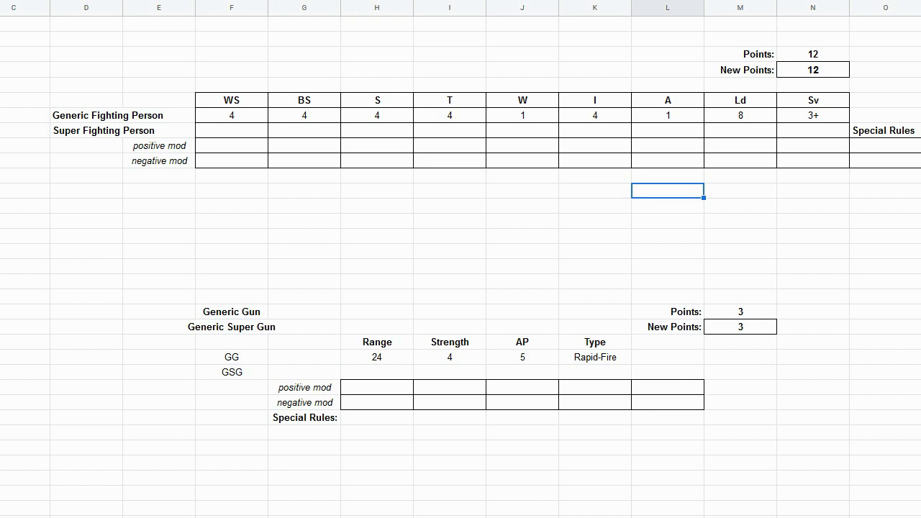
- Enter 4 for WS, BS, S and T in the Super Fighting Person row
left_click(232, 130)
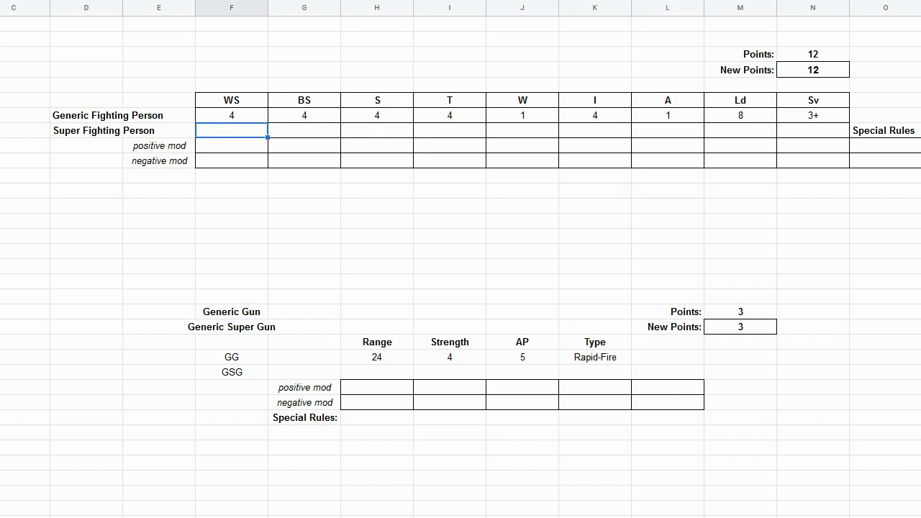
type("4")
key("Tab")
type("4")
key("Tab")
type("4")
key("Tab")
type("4")
key("Tab")
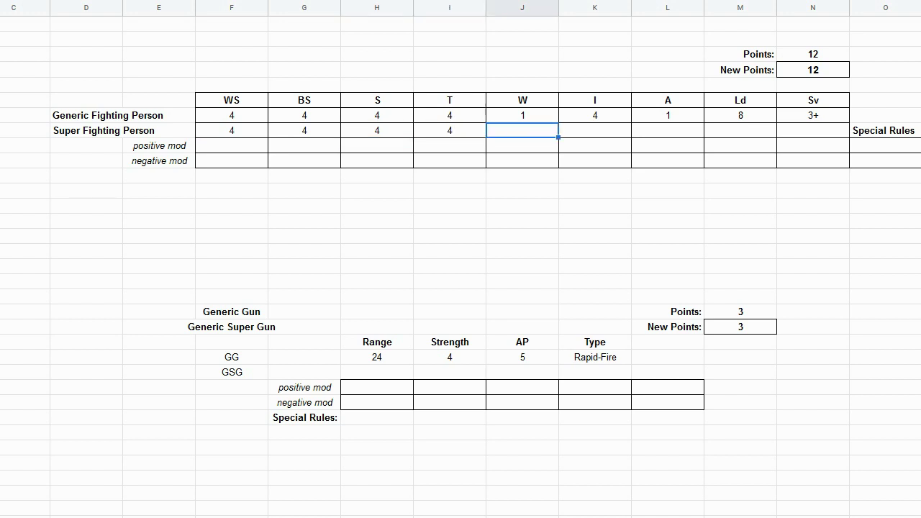
- Complete the Super Fighting Person row with W 1, I 4, A 1, Ld 8 and Sv 3+
type("1")
key("Tab")
type("4")
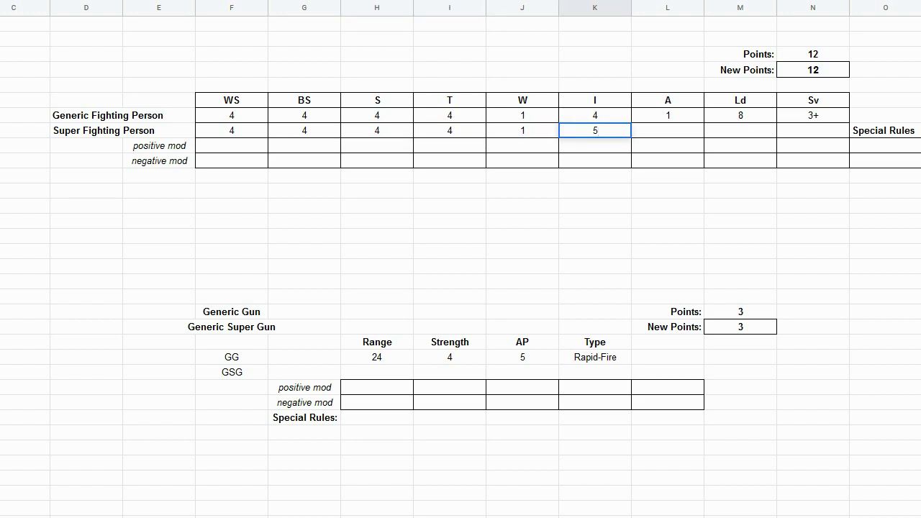
key("Tab")
type("1")
key("Tab")
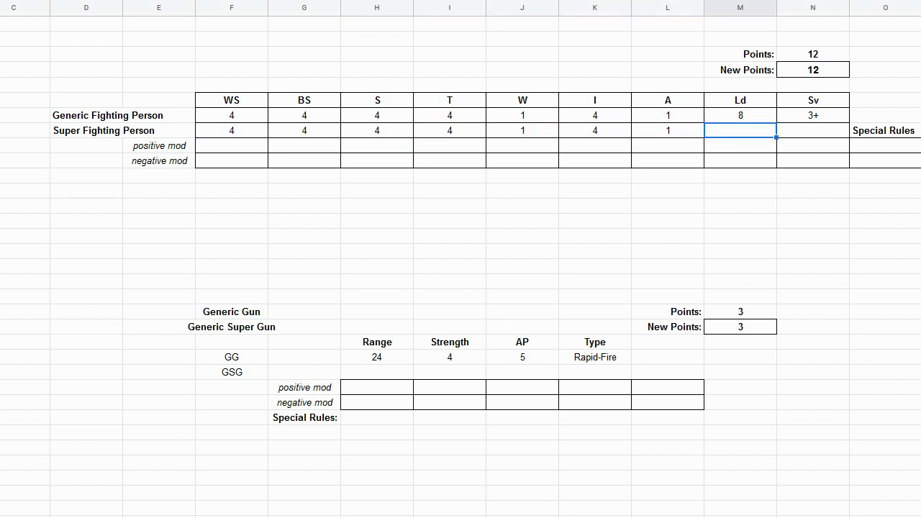
type("8")
key("Tab")
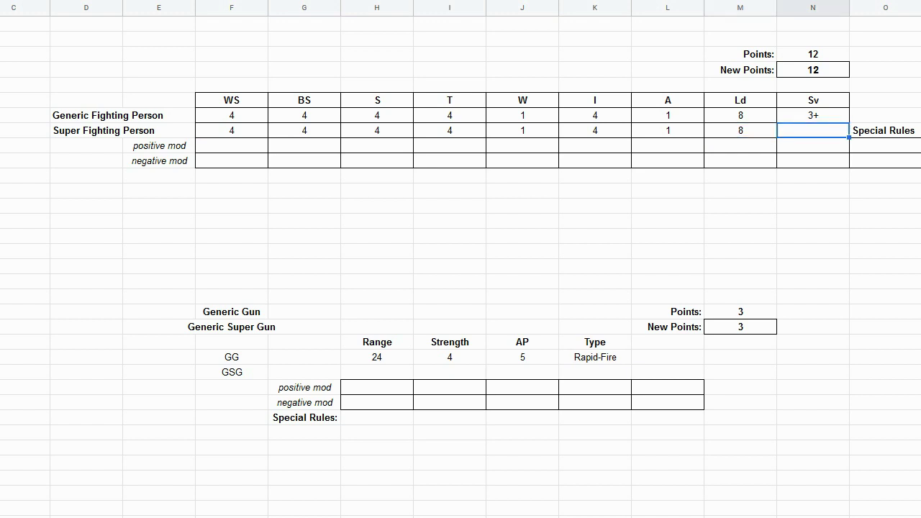
type("3+")
key("Return")
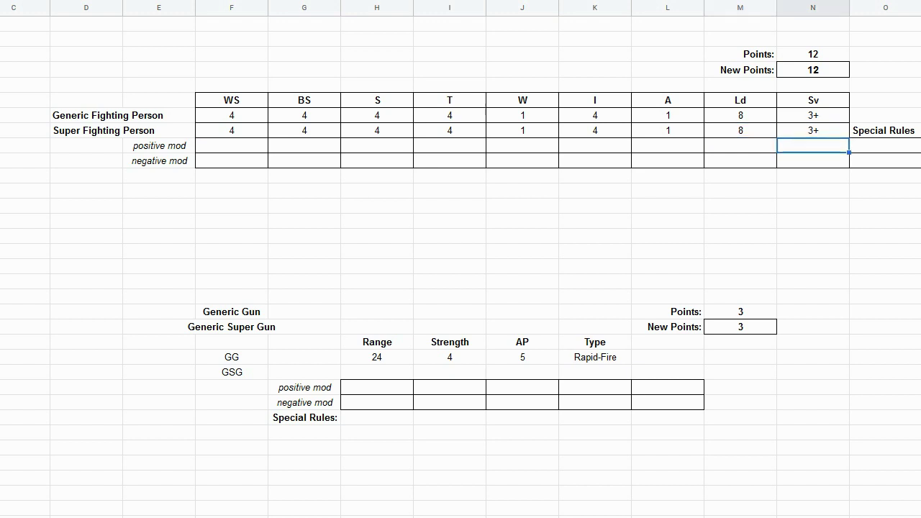
- Set the Super Fighting Person's WS and BS to 5
key("Left")
key("Left")
key("Left")
key("Left")
key("Left")
key("Left")
key("Left")
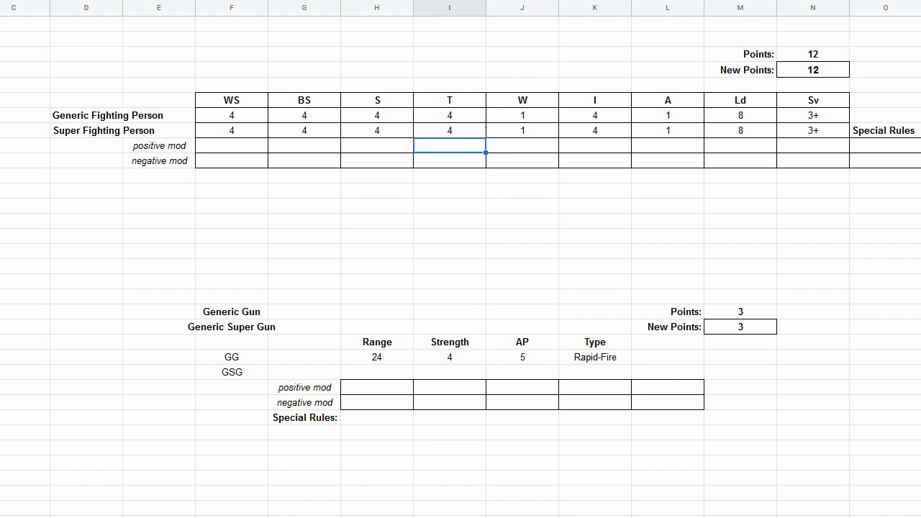
key("Left")
key("Down")
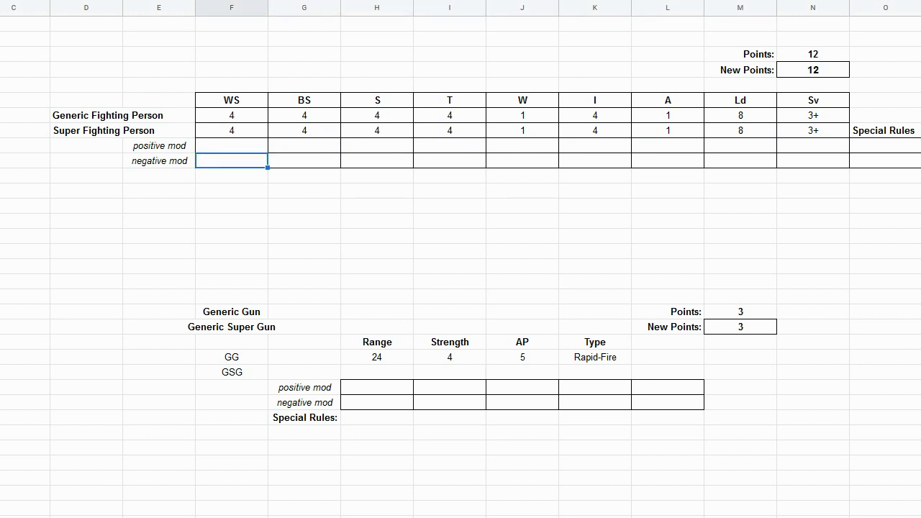
key("Down")
key("Up")
key("Up")
key("Up")
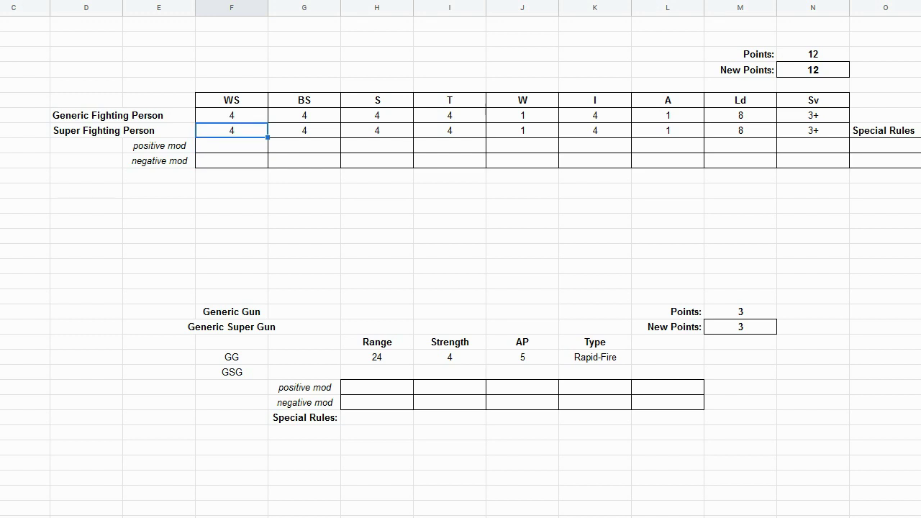
type("5")
key("Tab")
type("5")
key("Tab")
- Set the Super Fighting Person's W to 2, I to 5, A to 3 and Ld to 9
key("Tab")
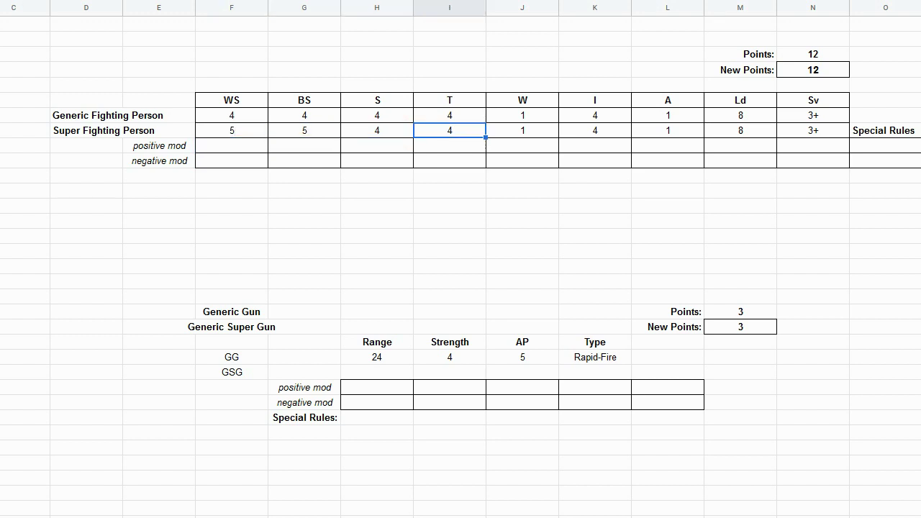
key("Tab")
type("2")
key("Tab")
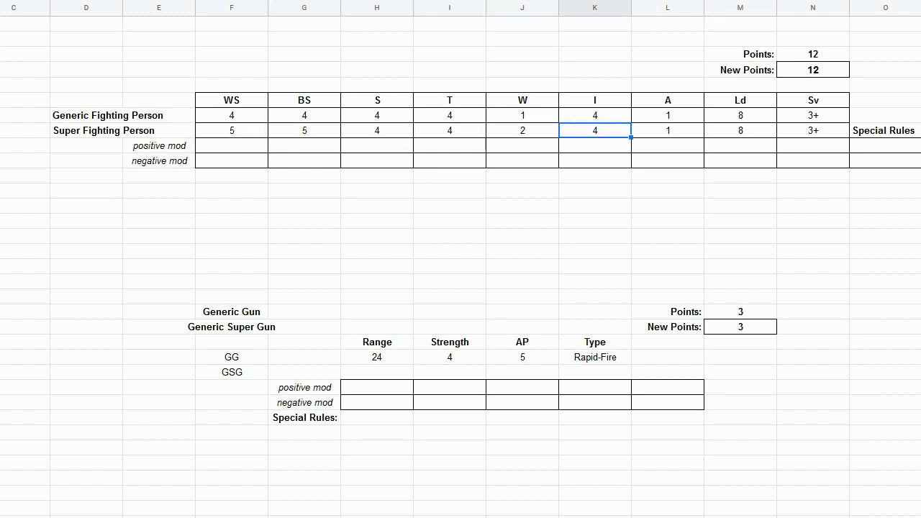
type("5")
key("Tab")
key("Tab")
key("Left")
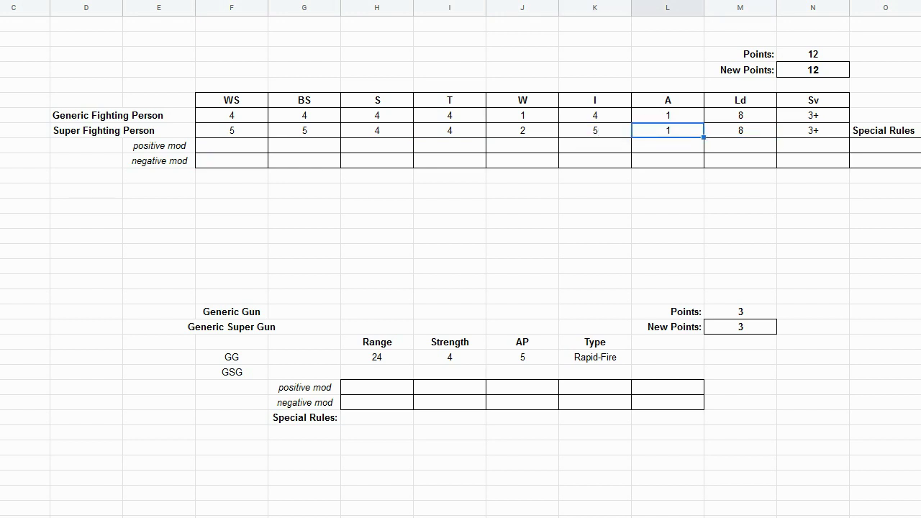
type("3")
key("Tab")
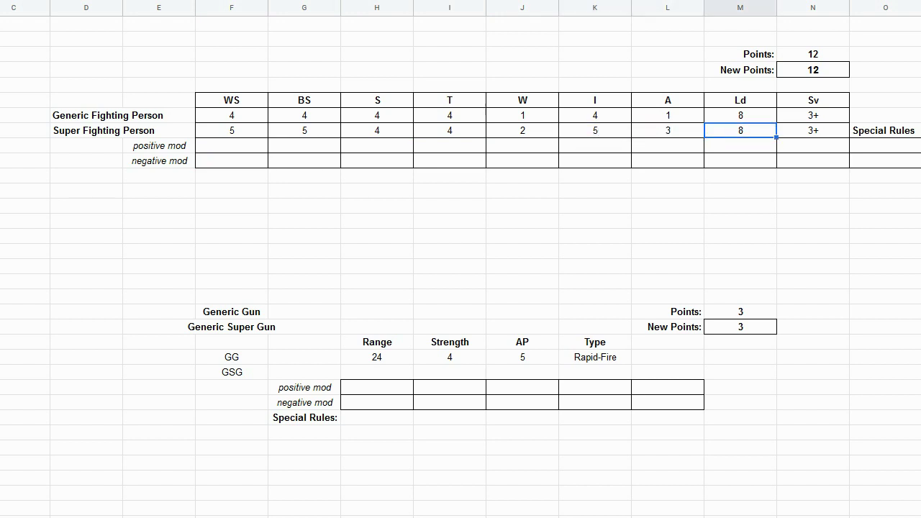
type("9")
key("Return")
- Enter the Super Fighting Person's positive modifiers as 1 for WS and BS, and 0 for S and T
key("Left")
key("Left")
key("Left")
key("Left")
key("Left")
key("Left")
key("Left")
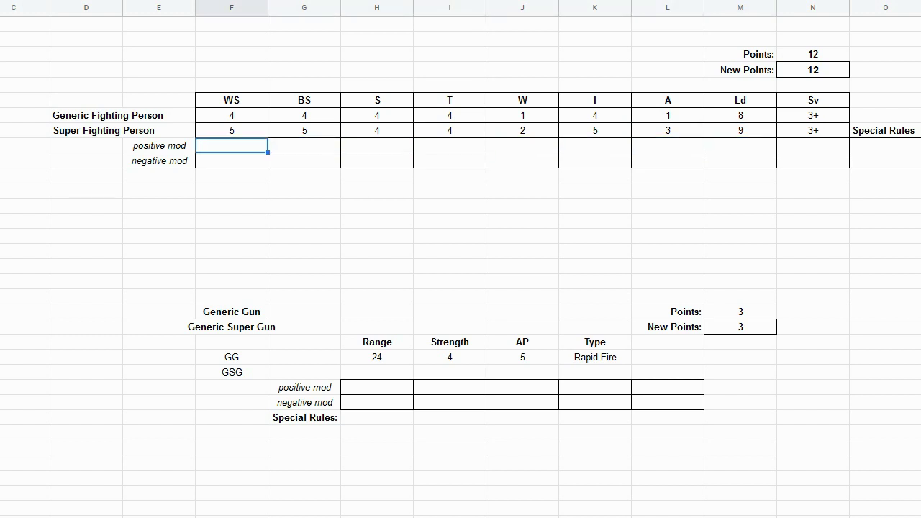
type("1")
key("Tab")
type("1")
key("Tab")
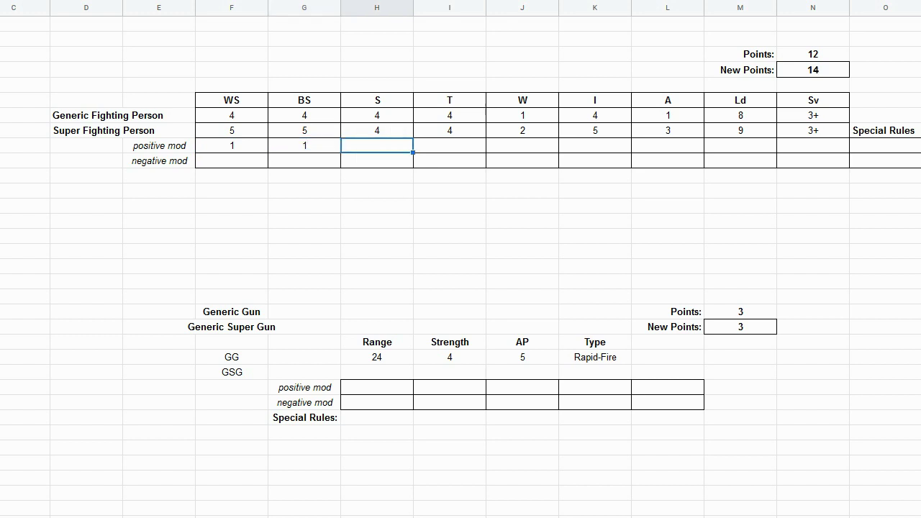
type("0")
key("Tab")
type("0")
key("Tab")
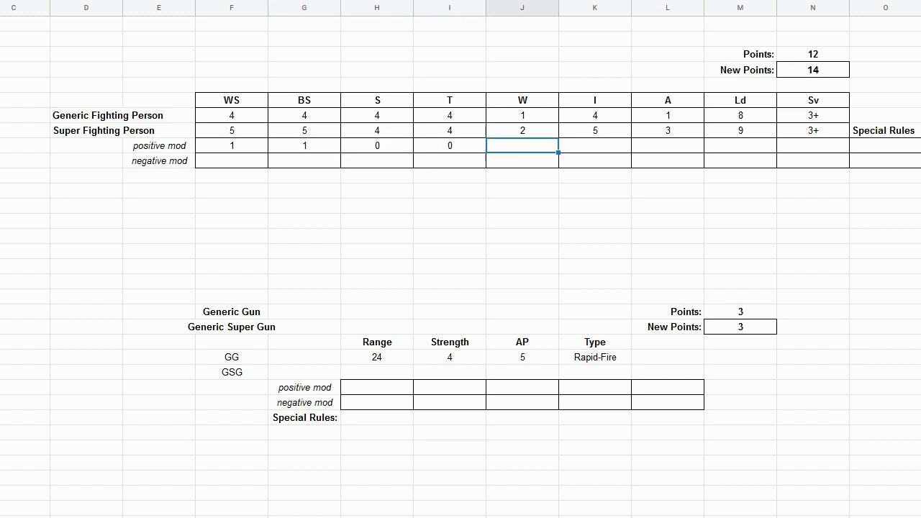
- Complete the Super Fighting Person's positive modifiers with W 1, I 1, A 2, Ld 1 and Sv 0
type("1")
key("Tab")
type("1")
key("Tab")
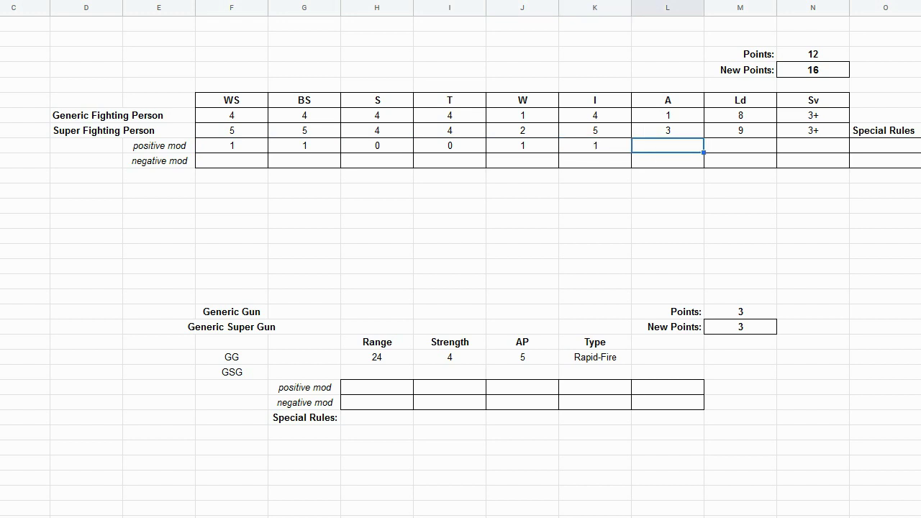
type("2")
key("Tab")
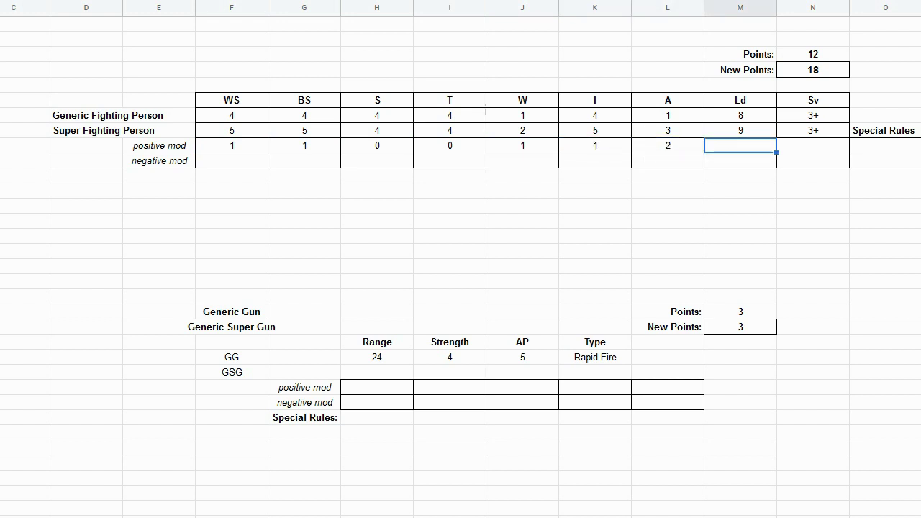
type("1")
key("Tab")
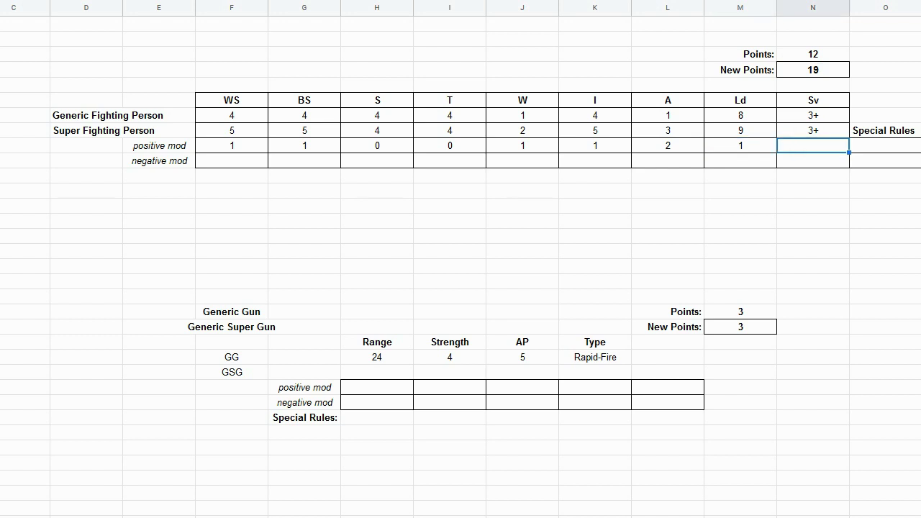
type("0")
key("Return")
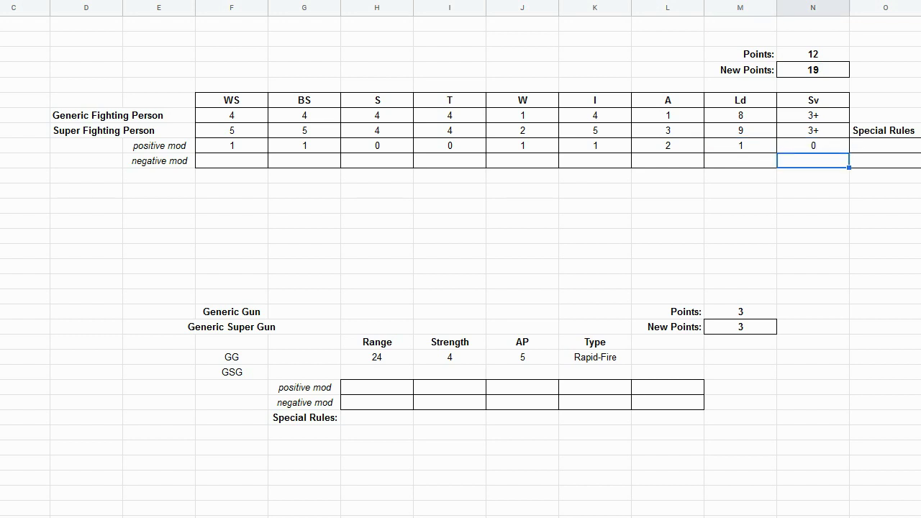
key("Up")
key("Right")
key("Left")
key("Down")
key("Left")
key("Down")
key("Left")
key("Down")
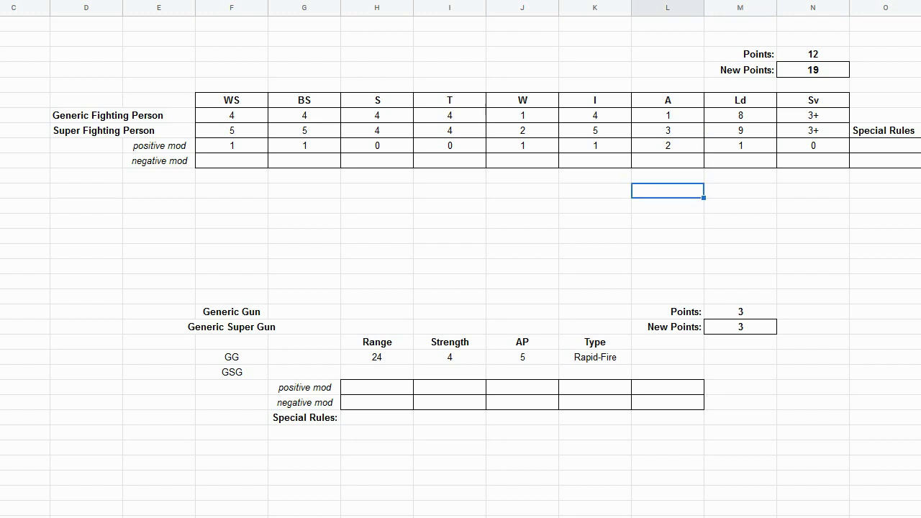
- Enter the note "Independent Character" in column F, below the Super Fighting Person's negative modifier row
key("Left")
key("Left")
key("Left")
key("Left")
key("Left")
key("Left")
key("Left")
key("Left")
key("Left")
key("Left")
key("Left")
left_click(232, 191)
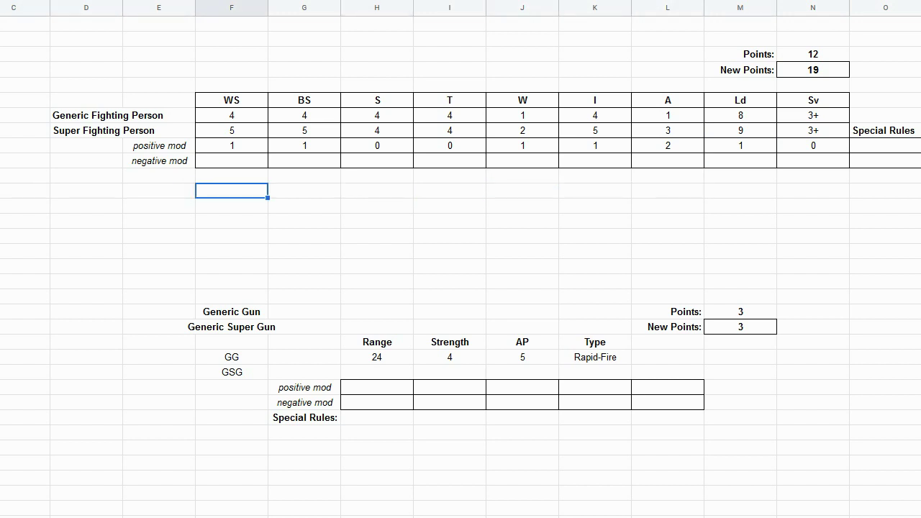
type("Indepen")
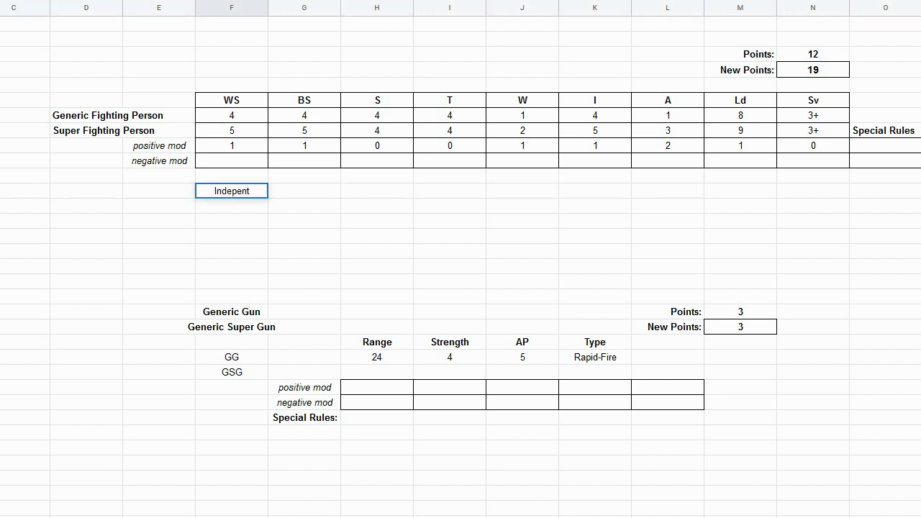
type("dent Cahracter")
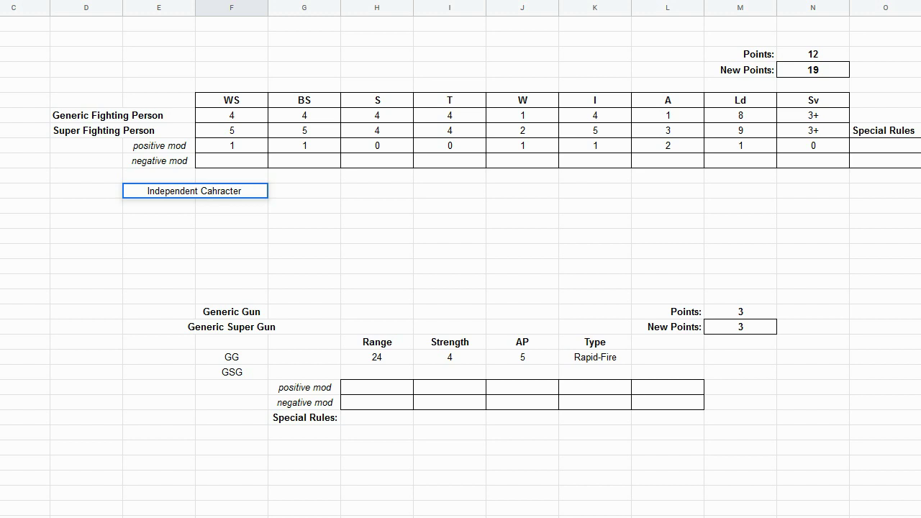
key("BackSpace")
type("a")
left_click(377, 221)
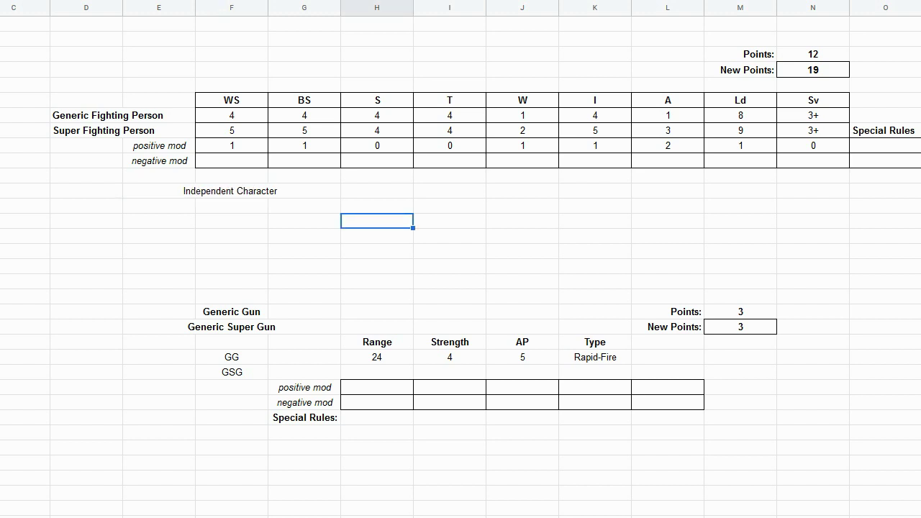
- Set the Super Fighting Person's positive modifier for Special Rules to 5
left_click(885, 146)
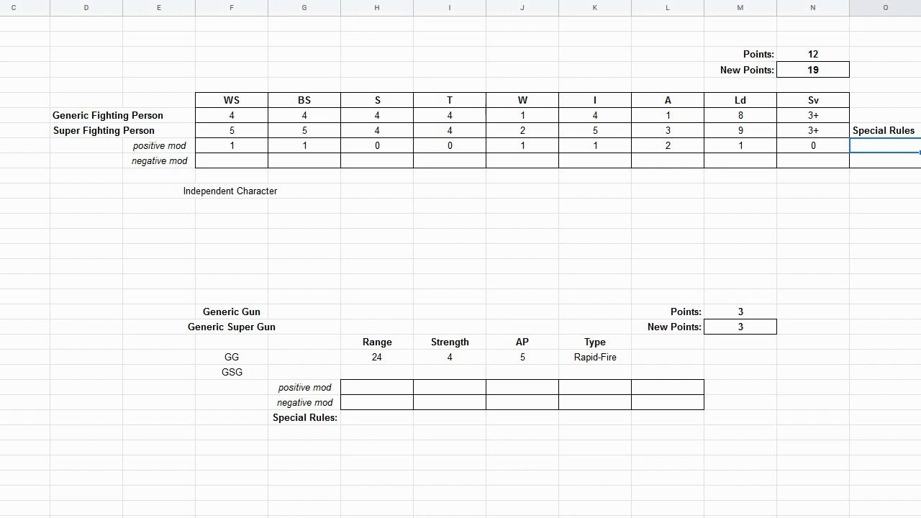
type("5")
left_click(740, 236)
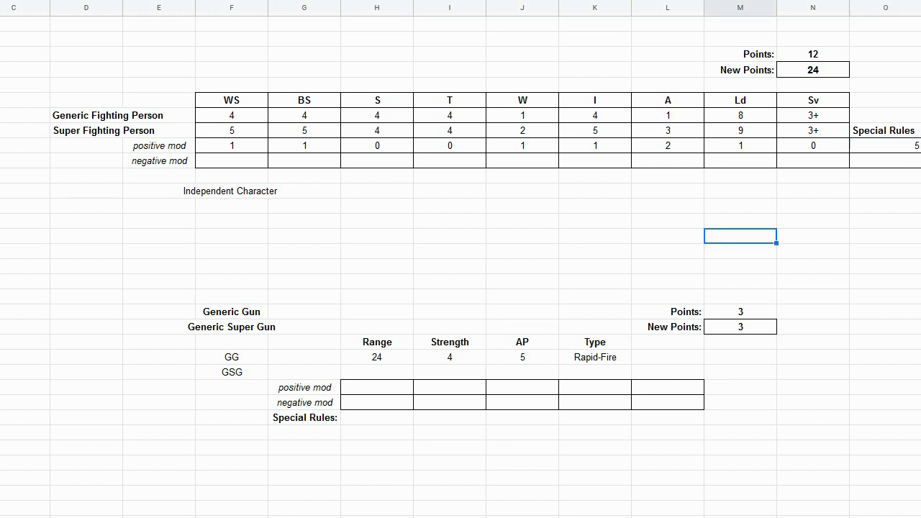
- Change the Super Fighting Person's positive modifiers to 5 for W and 6 for A
left_click(523, 147)
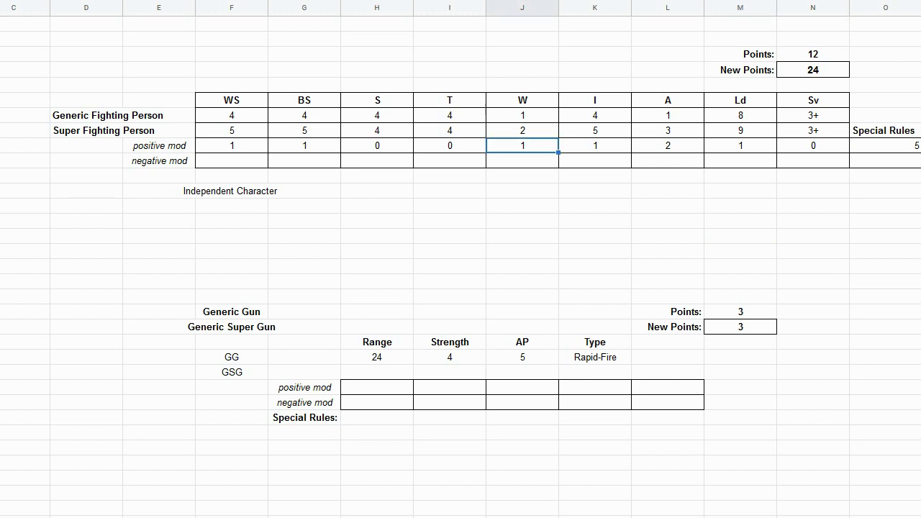
type("5")
left_click(522, 176)
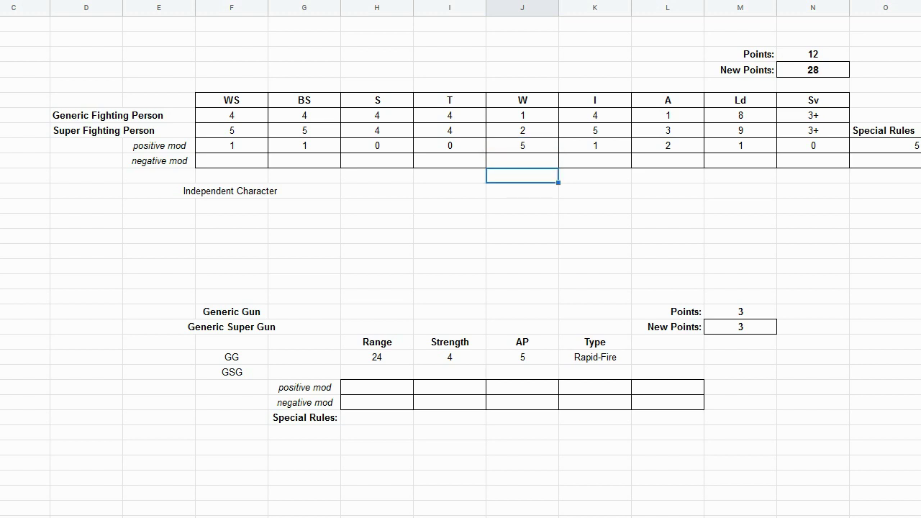
left_click(668, 145)
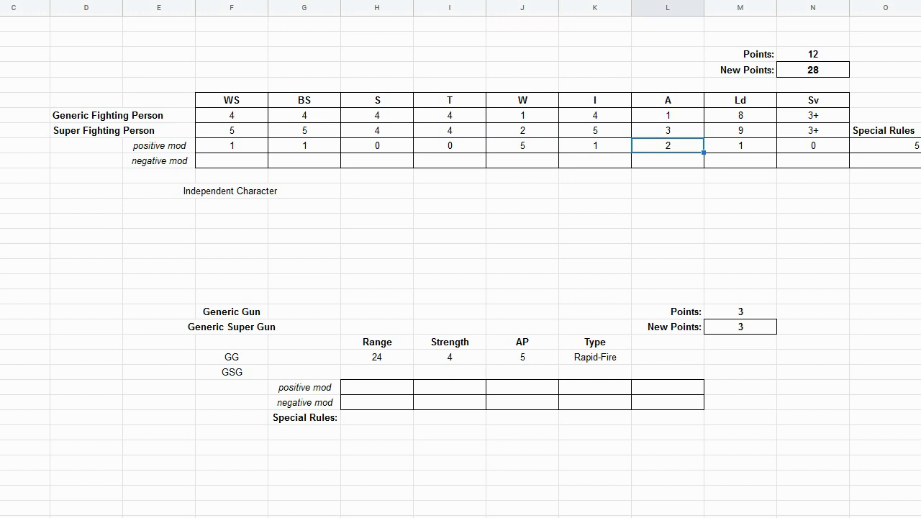
type("6")
left_click(595, 206)
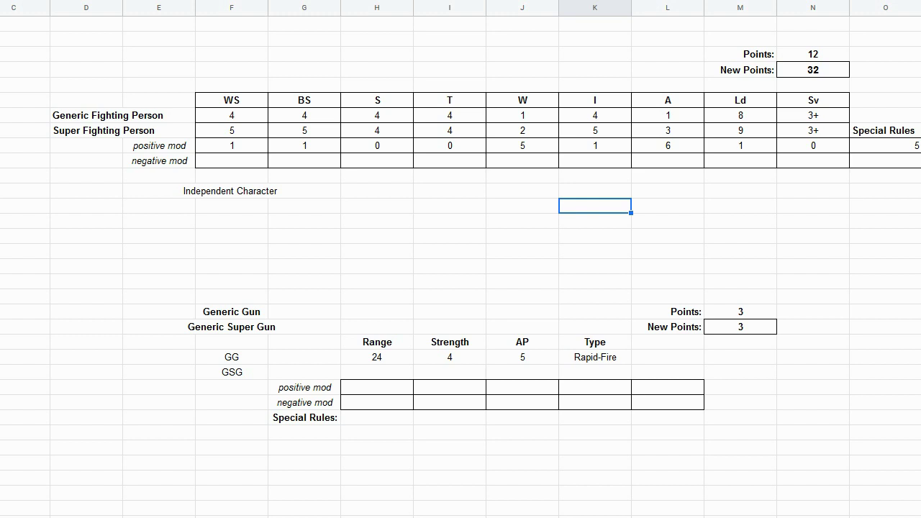
- Clear all of the Super Fighting Person's stats and positive modifiers, including the Special Rules modifier
left_click_drag(232, 130, 813, 145)
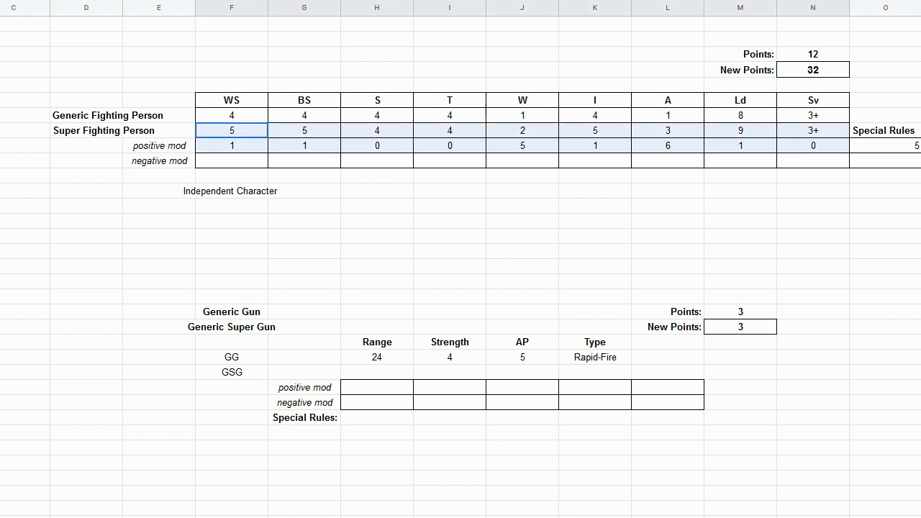
left_click_drag(886, 145, 813, 146)
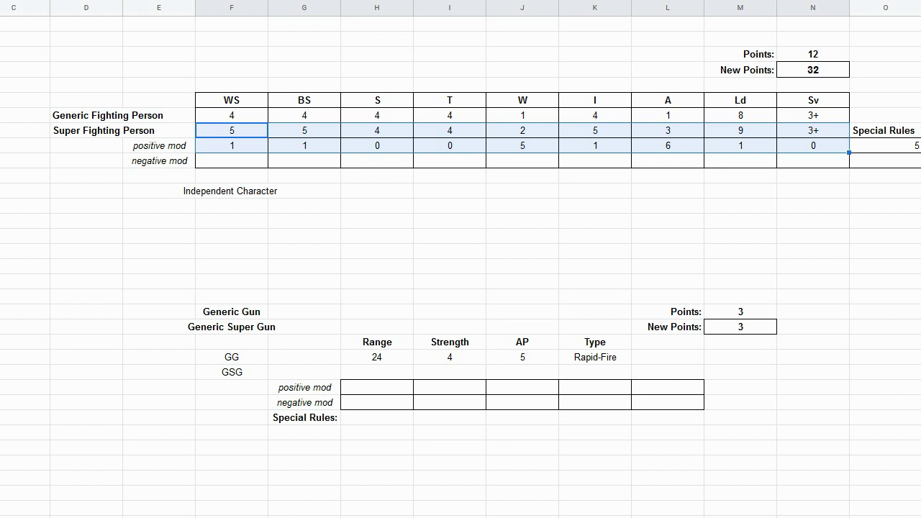
key("Delete")
left_click(885, 145)
key("Delete")
left_click(304, 190)
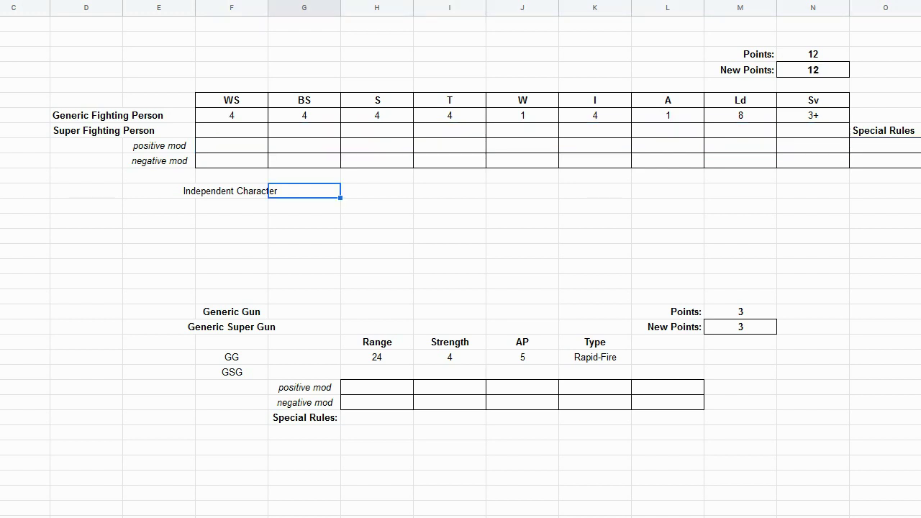
- Set the Super Fighting Person's WS, BS, S and T to 4
left_click(231, 130)
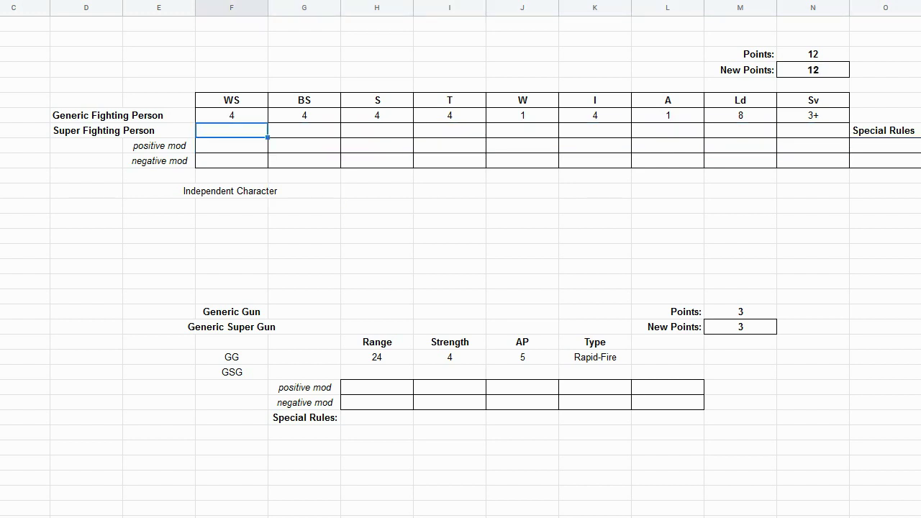
type("4")
key("Tab")
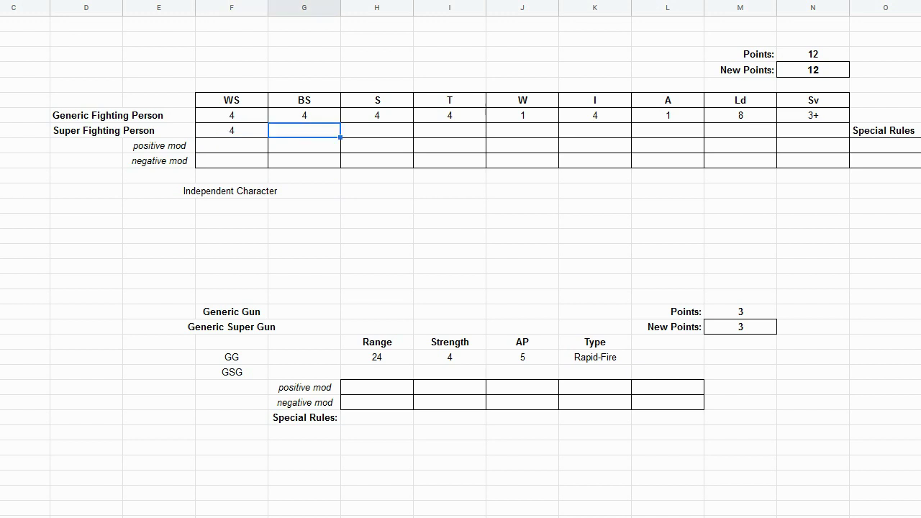
type("4")
key("Tab")
type("4")
key("Tab")
type("4")
key("Tab")
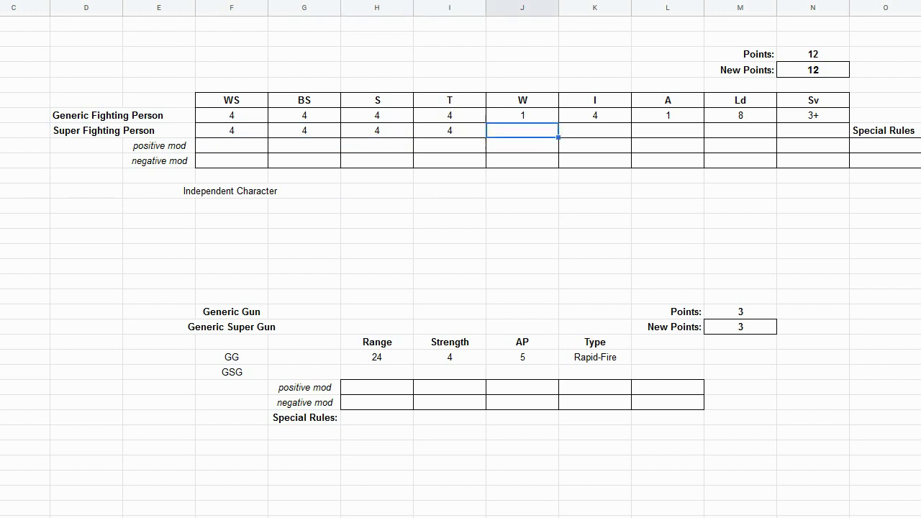
- Fill in the Super Fighting Person's remaining stats with W 1, I 4, A 1, Ld 9 and Sv 3+
type("1")
key("Tab")
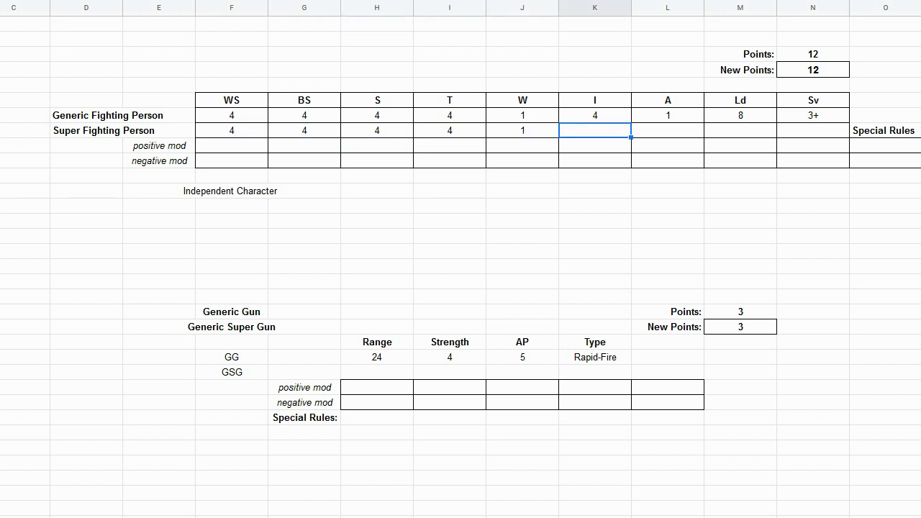
type("4")
key("Tab")
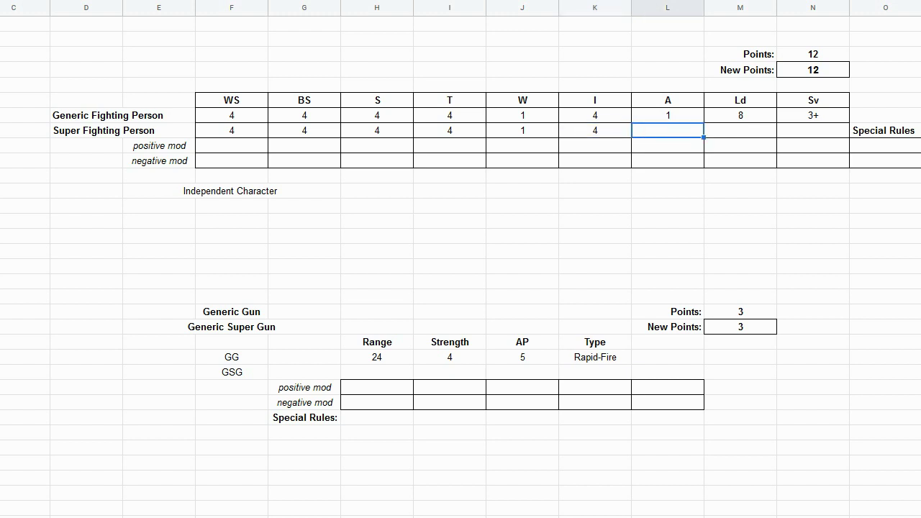
type("1")
key("Tab")
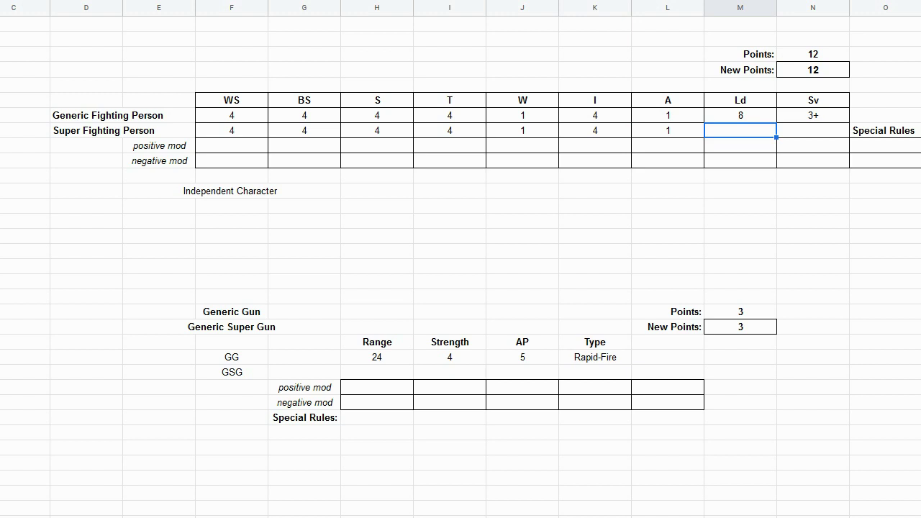
type("9")
key("Tab")
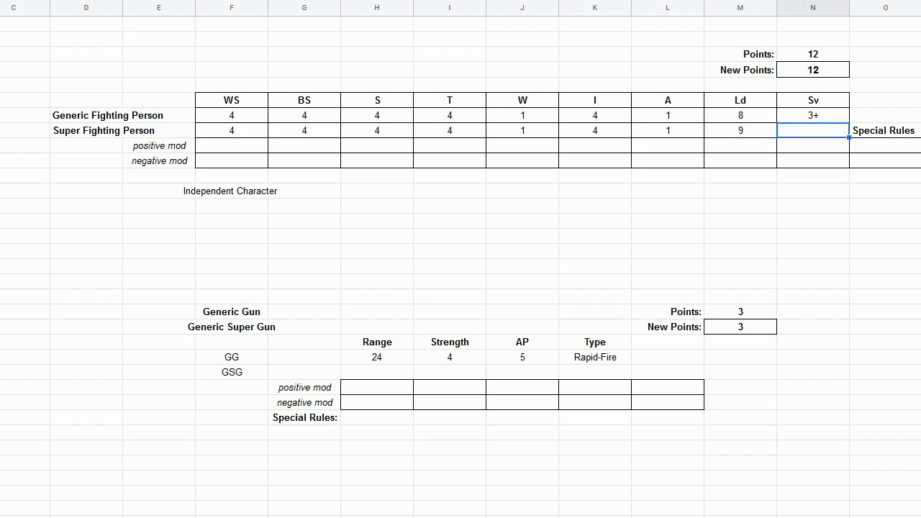
type("3+")
key("Return")
- Replace the "Independent Character" note with "Counter attack, rad grenades" and left-align it
key("Left")
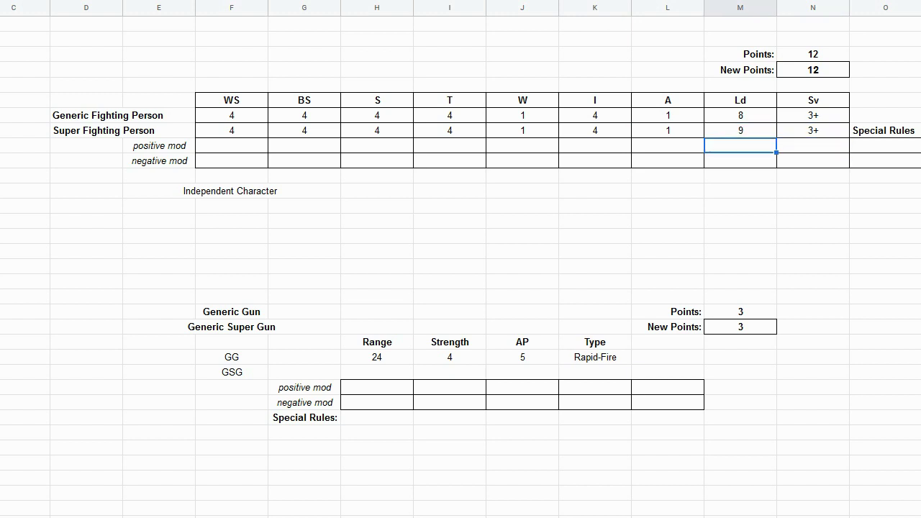
key("Left")
key("Left")
key("Left")
key("Left")
key("Left")
key("Left")
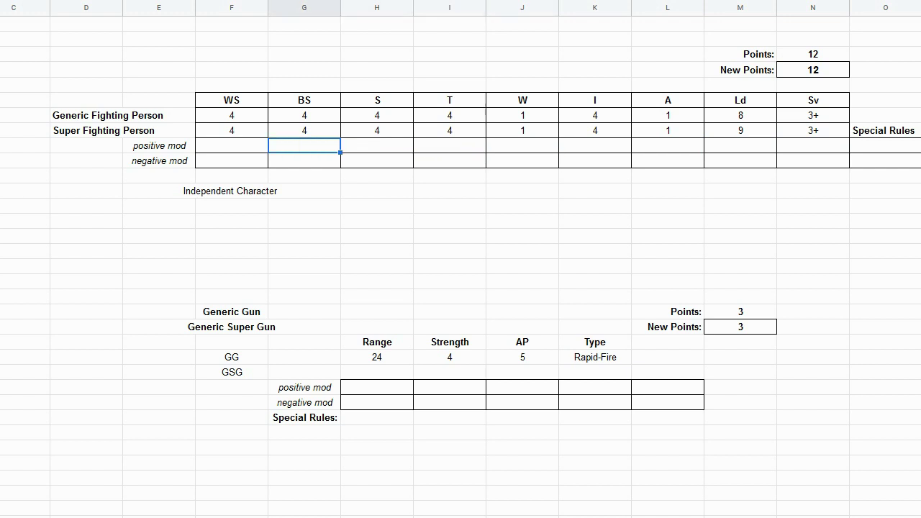
key("Down")
key("Down")
key("Down")
key("Left")
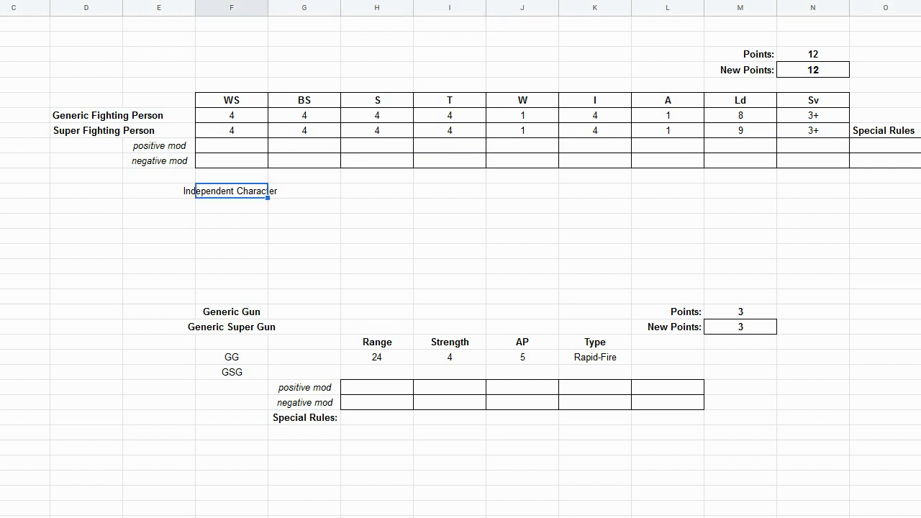
type("Cout")
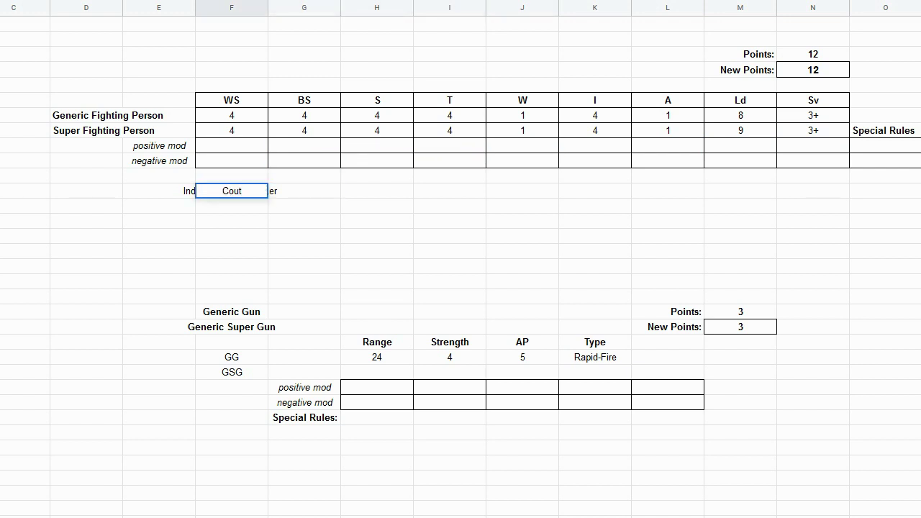
key("BackSpace")
type("nter attack, rad grenades")
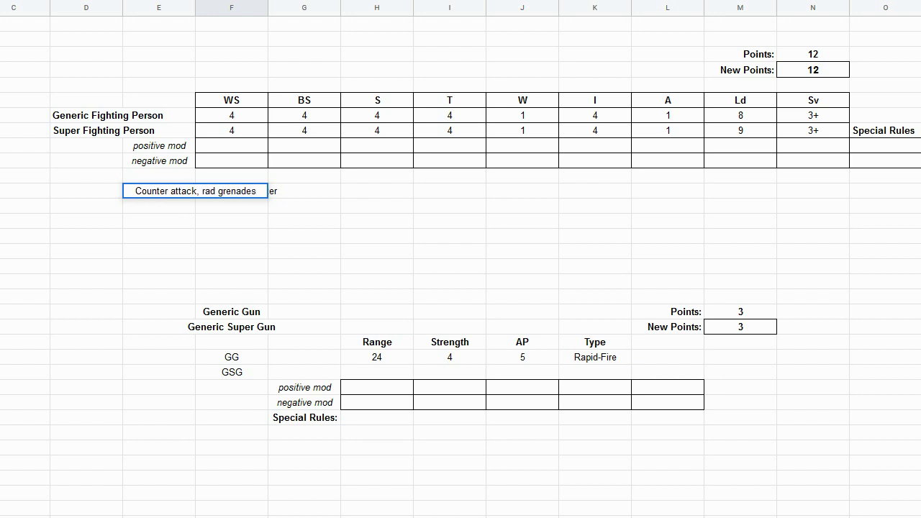
key("Return")
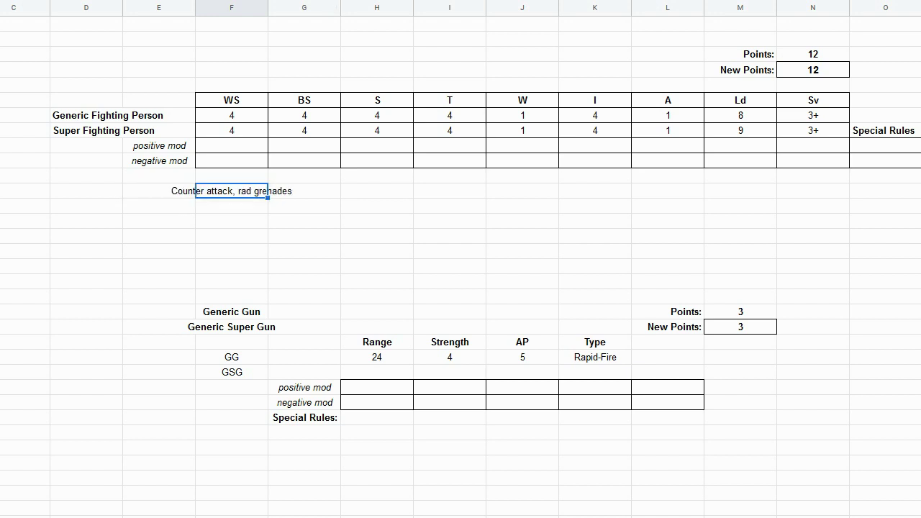
left_click(388, 2)
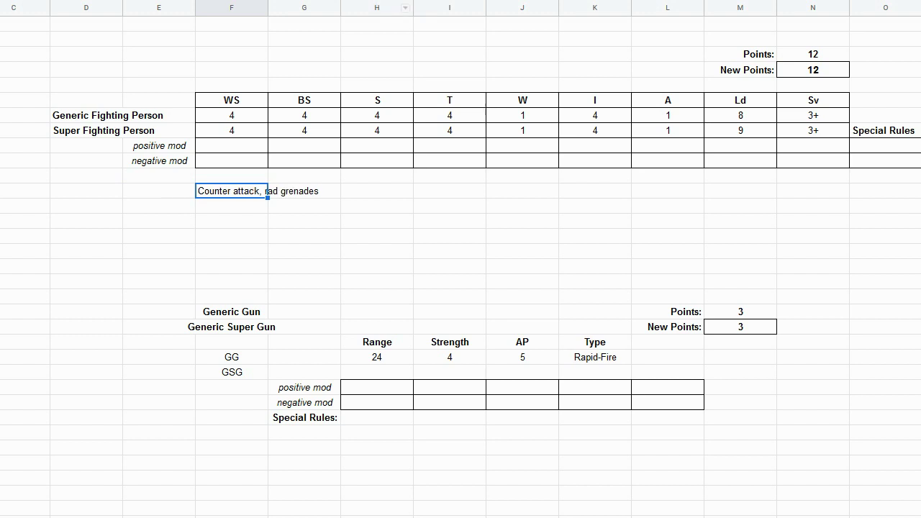
- Extend the special rules note with ", jump infantry, 2 volkite pistols, void hardened, ccw and pistol"
left_click(305, 190)
double_click(266, 191)
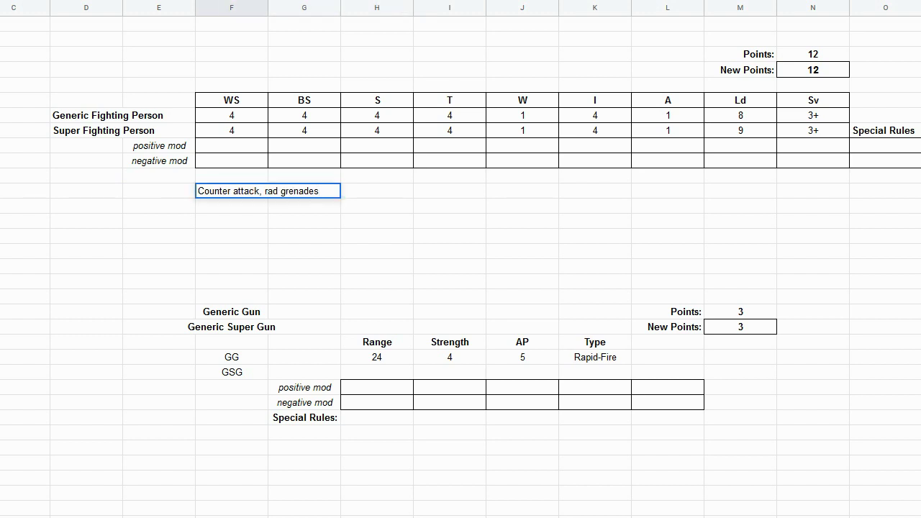
type(",")
type("jump ")
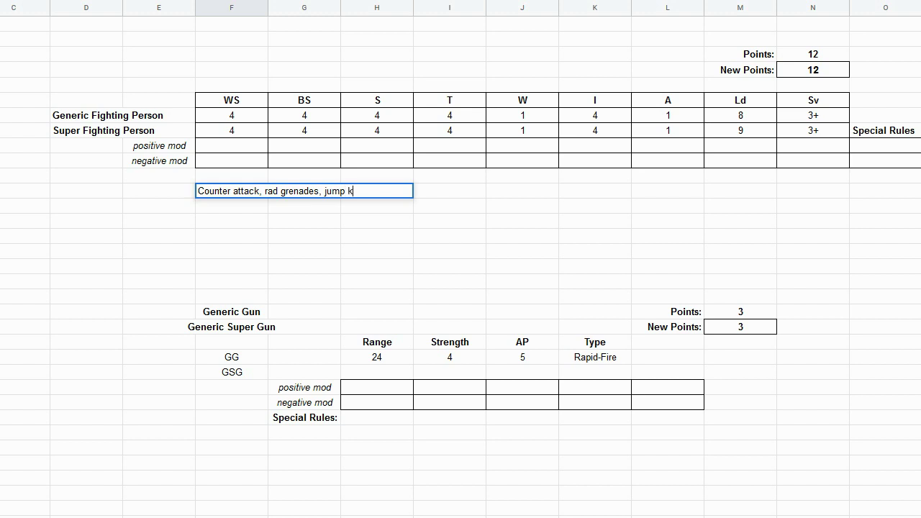
type("infantry")
type(", 2 volt")
key("BackSpace")
type("kite pistols")
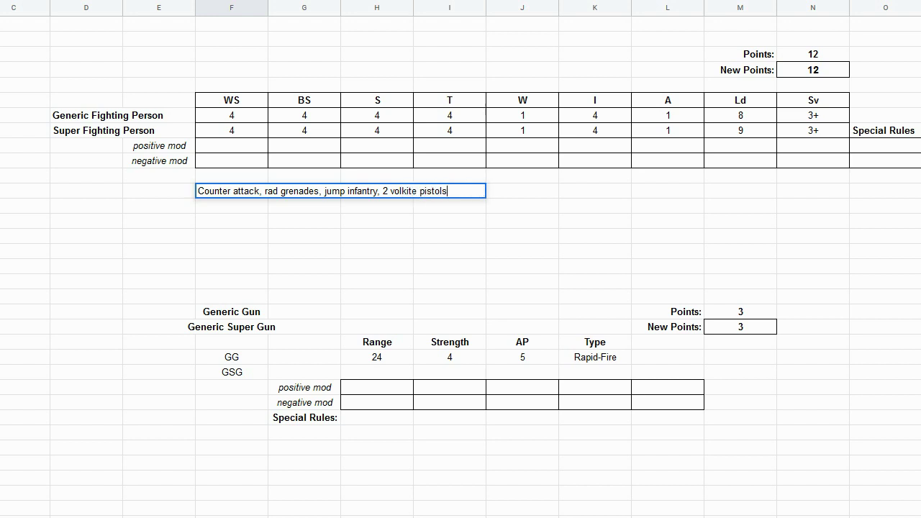
type(", void hardened")
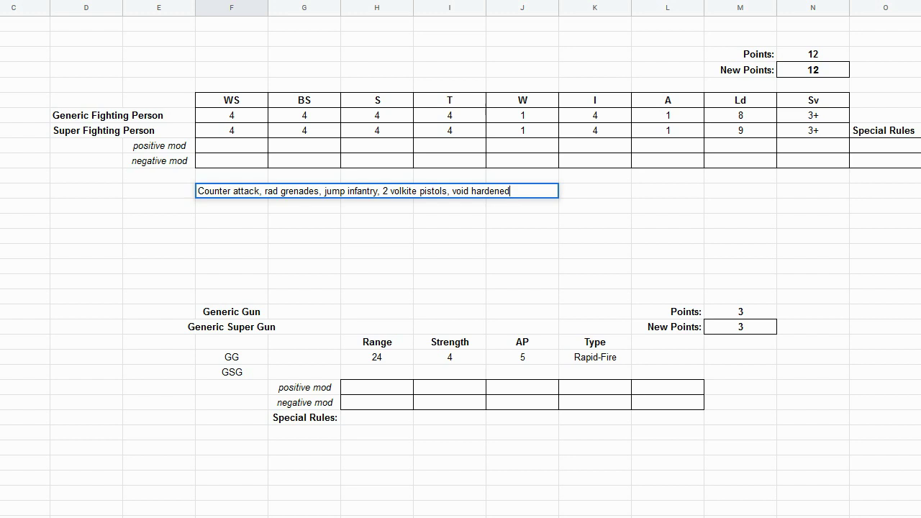
type(", ccw and p")
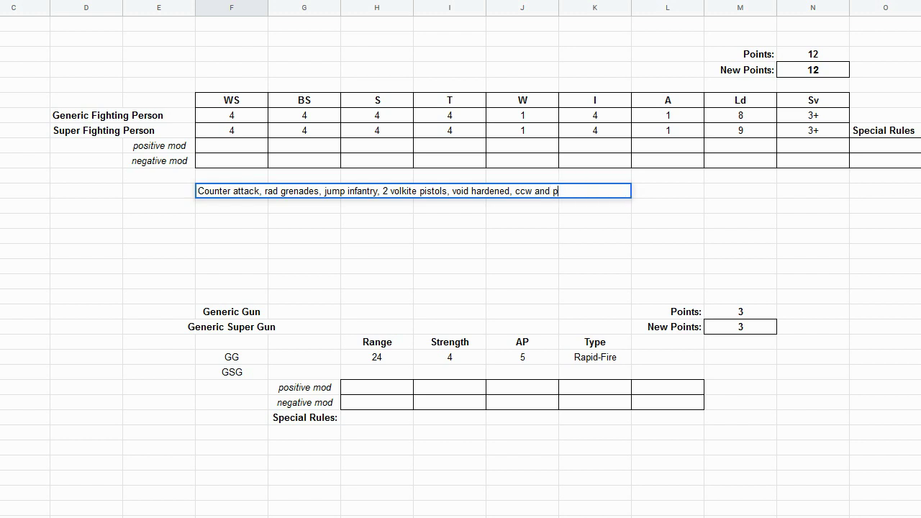
type("istol")
key("Return")
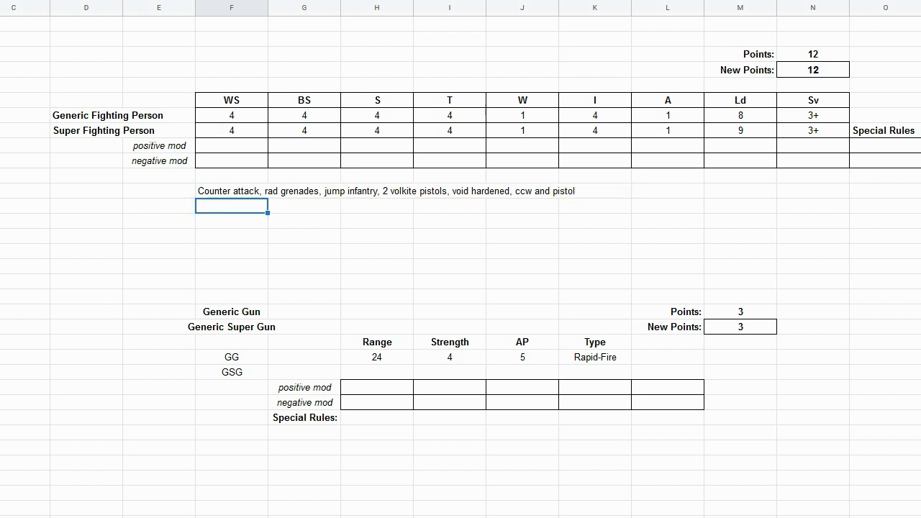
- Enter positive modifiers of 1 for Ld and 2 for A in the Super Fighting Person's table
left_click_drag(232, 146, 668, 160)
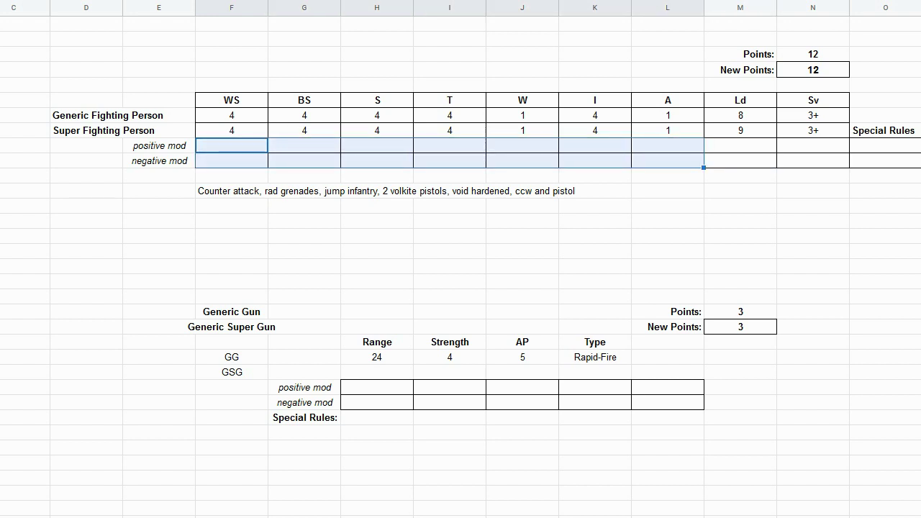
left_click(740, 146)
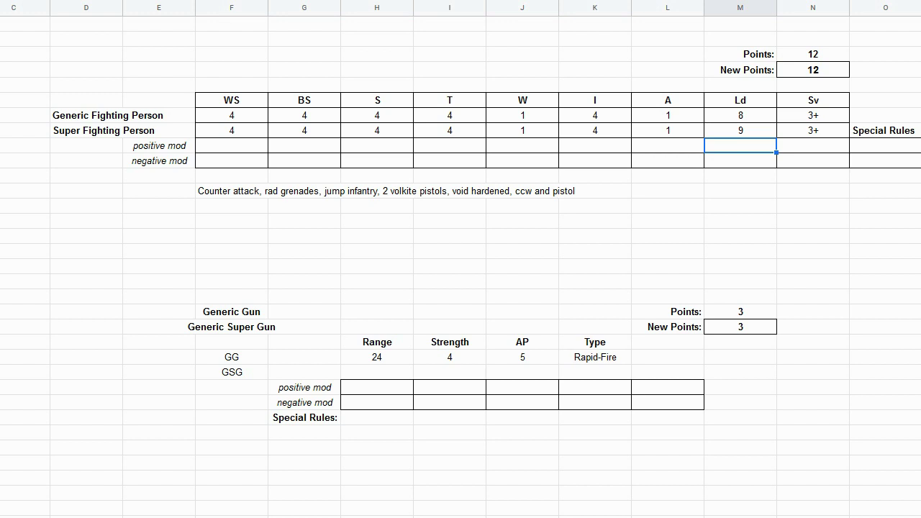
type("1")
left_click(741, 191)
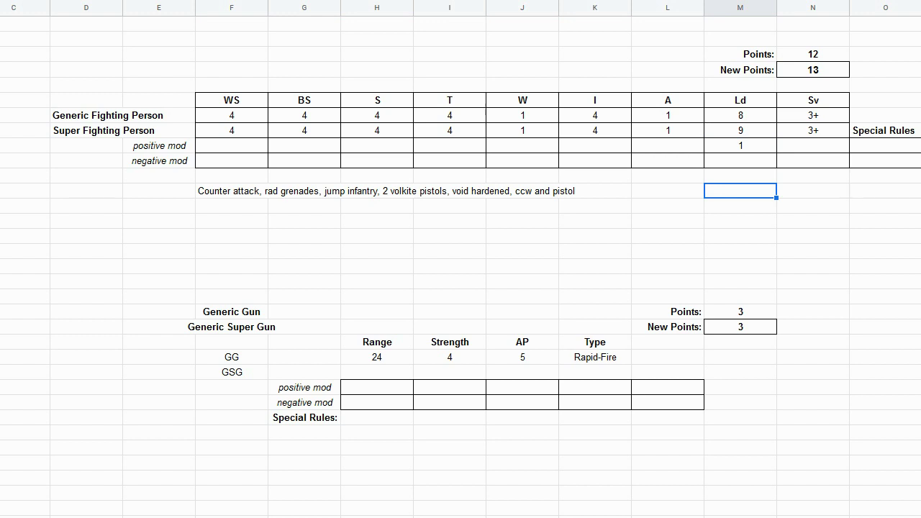
left_click_drag(232, 191, 595, 192)
left_click(523, 236)
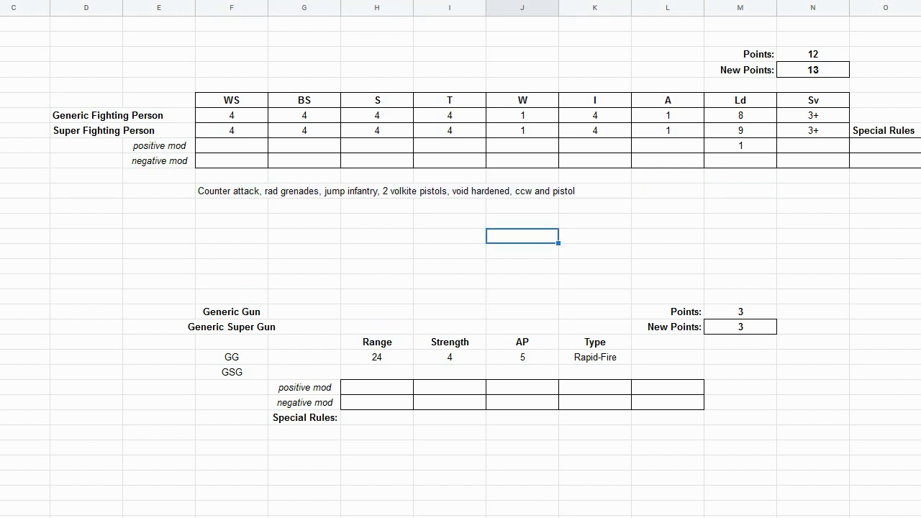
left_click(667, 146)
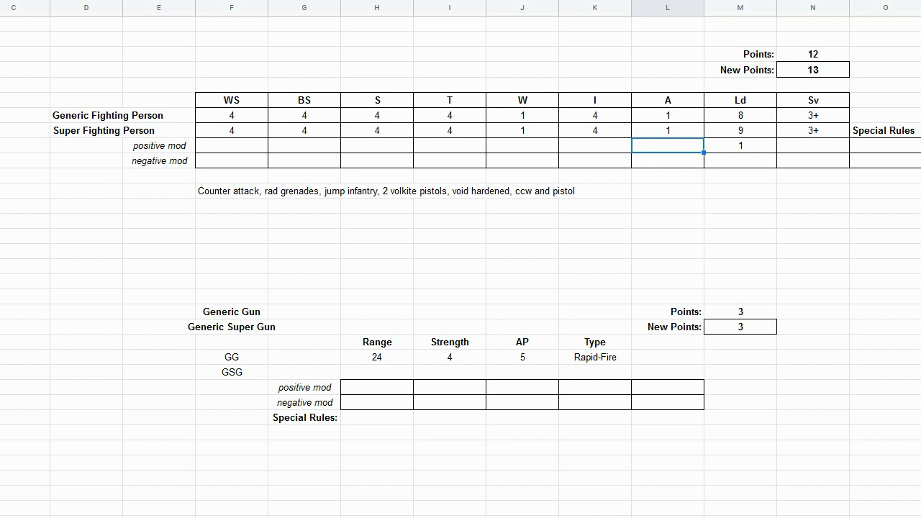
type("2")
left_click(668, 205)
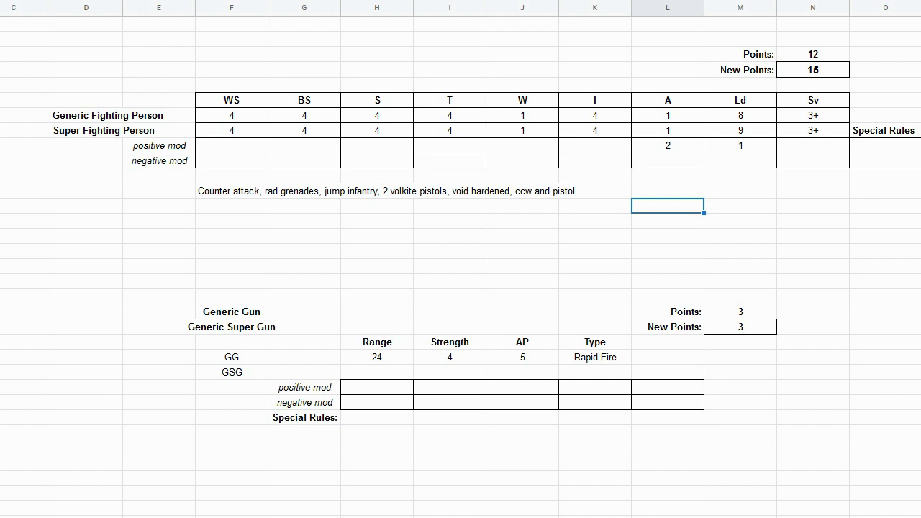
left_click(885, 146)
type("6")
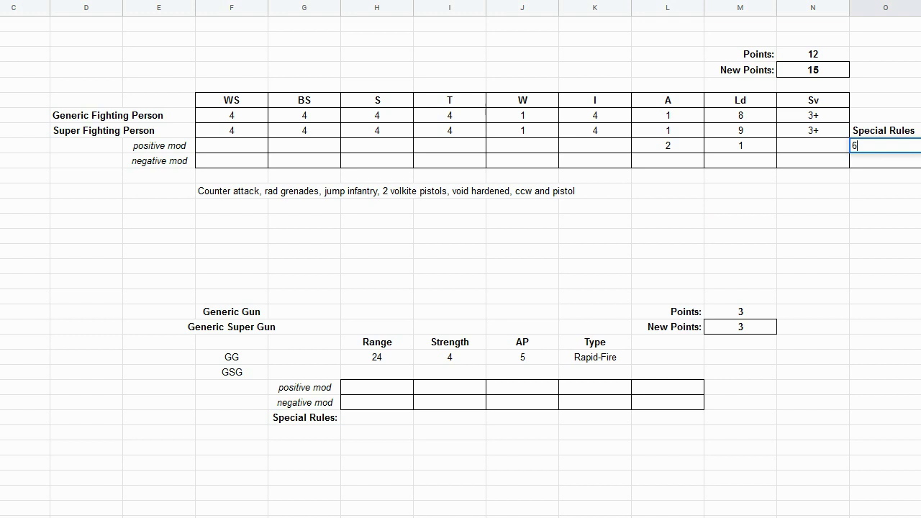
key("BackSpace")
key("alt+Return")
left_click(303, 146)
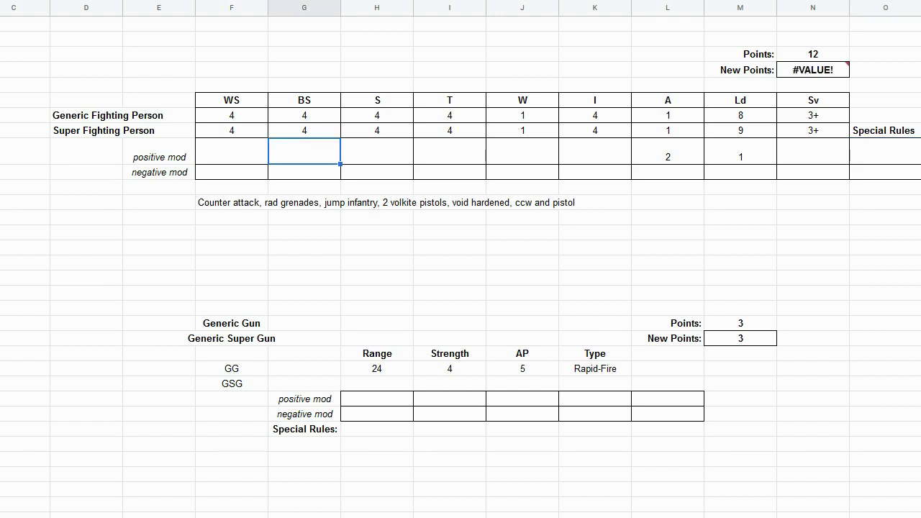
type("6")
key("BackSpace")
left_click(378, 262)
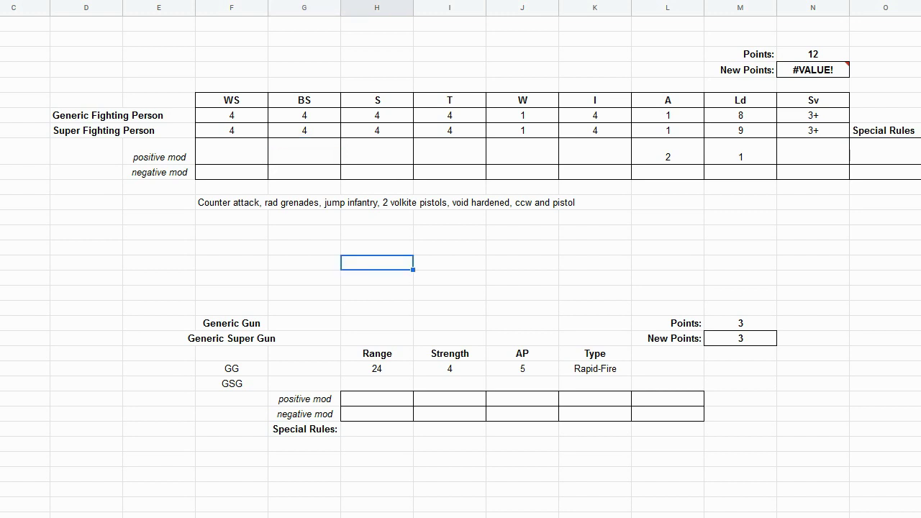
key("ctrl+z")
- Enter positive modifiers of 6 for BS and 2 for Sv in the Super Fighting Person's table
left_click(303, 145)
type("6")
left_click(377, 237)
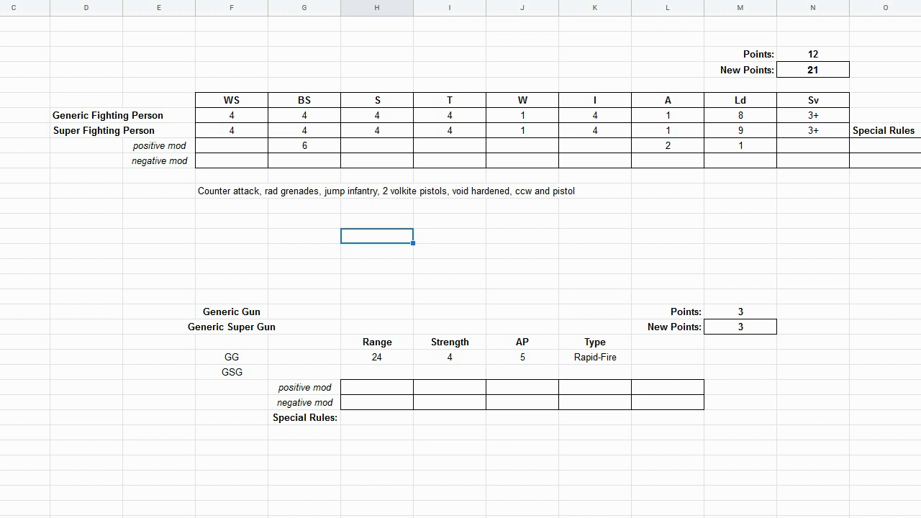
left_click(812, 146)
type("2")
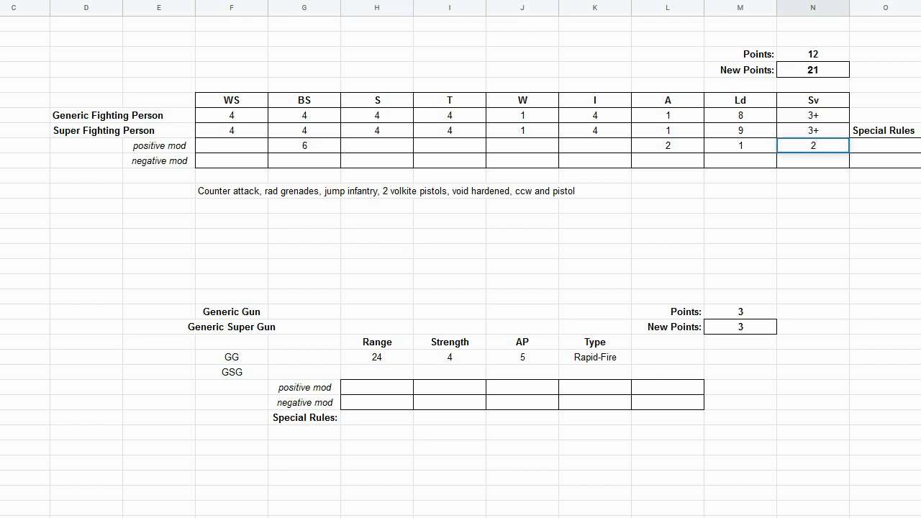
left_click(741, 206)
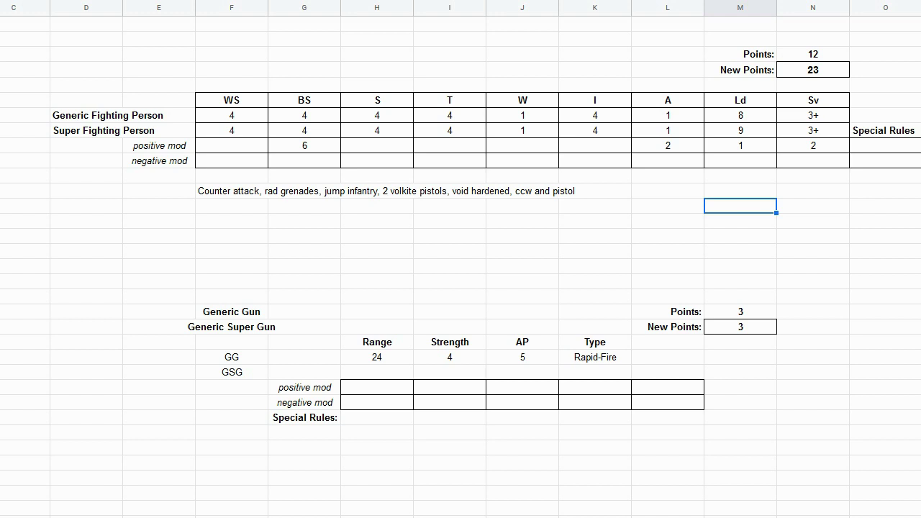
- Set the Special Rules positive modifier to 5, raise it to 6, and finish with 8
left_click(886, 146)
type("5")
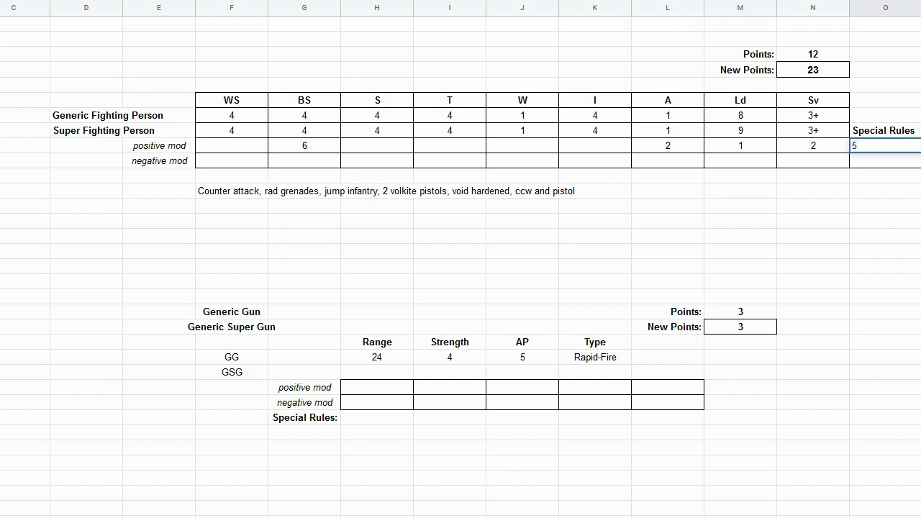
left_click(740, 206)
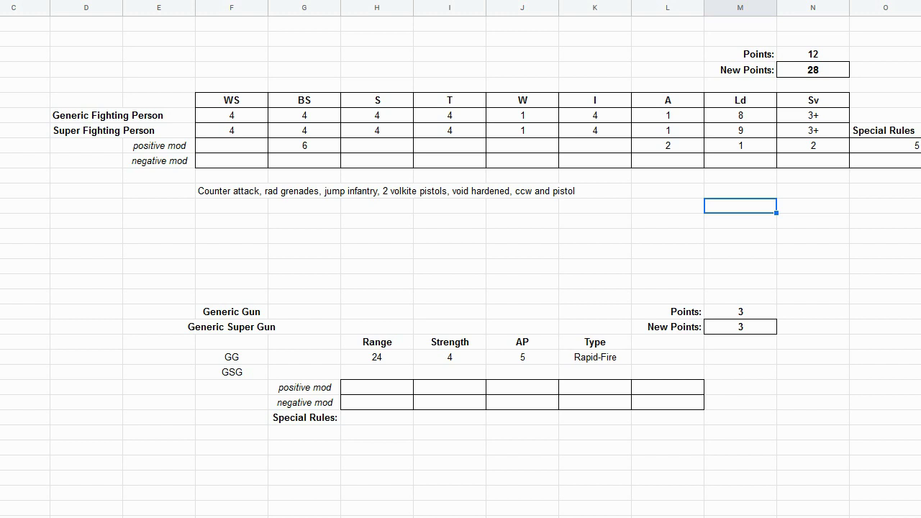
left_click(886, 146)
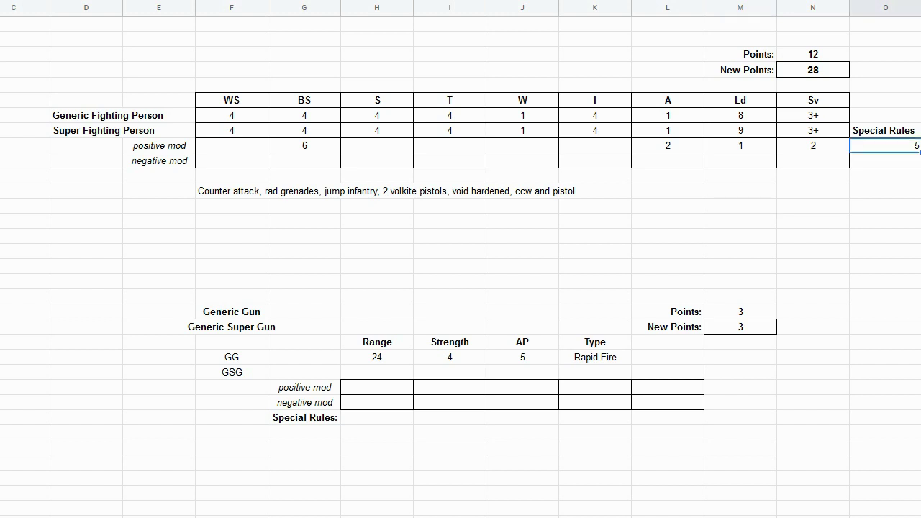
type("6")
left_click(740, 221)
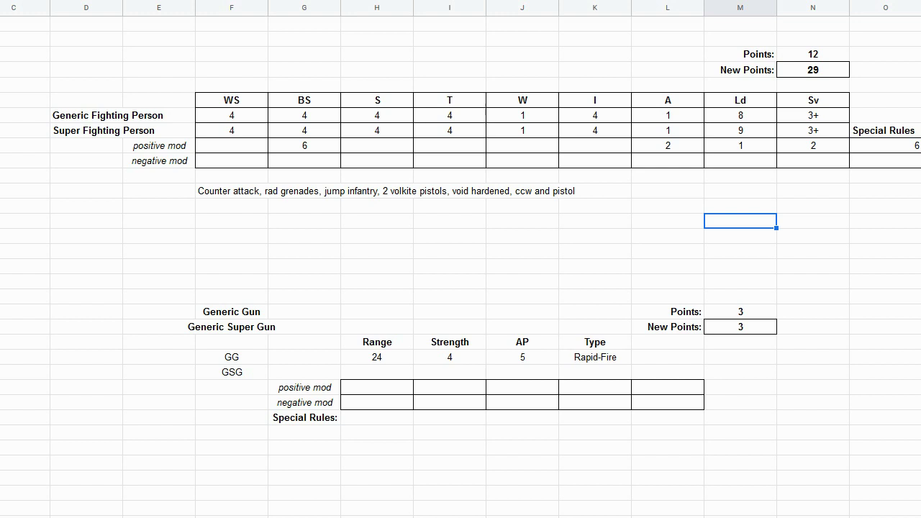
left_click(886, 146)
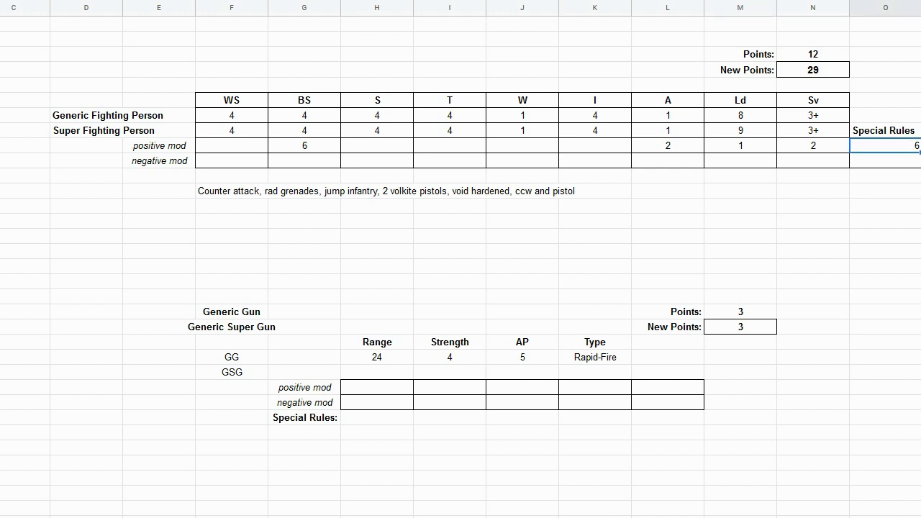
type("8")
left_click(813, 205)
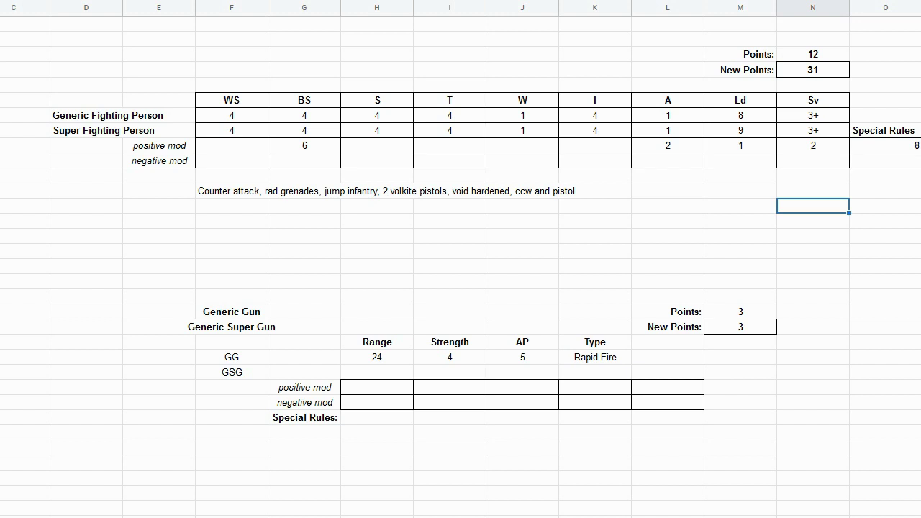
- Highlight the Super Fighting Person's stat row together with the fighting person's New Points value for review
left_click_drag(232, 130, 813, 130)
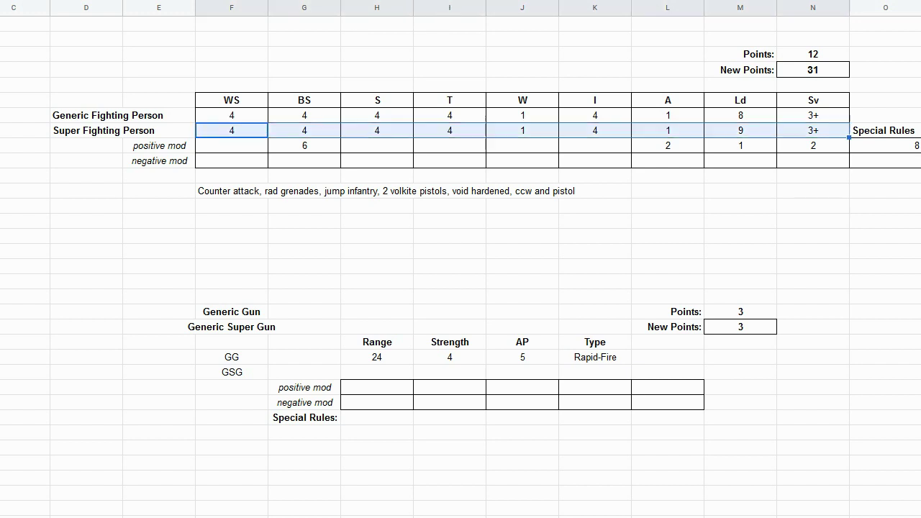
left_click(813, 70, "ctrl")
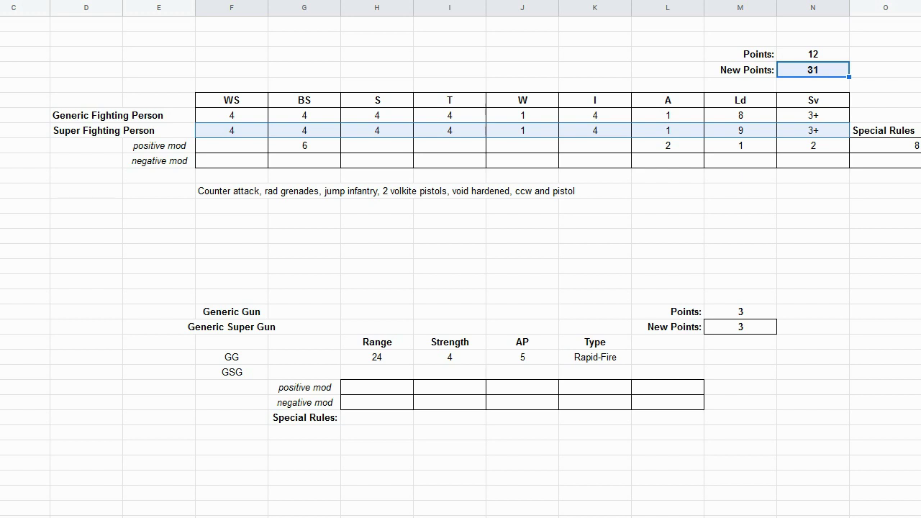
left_click(813, 85)
left_click(813, 70)
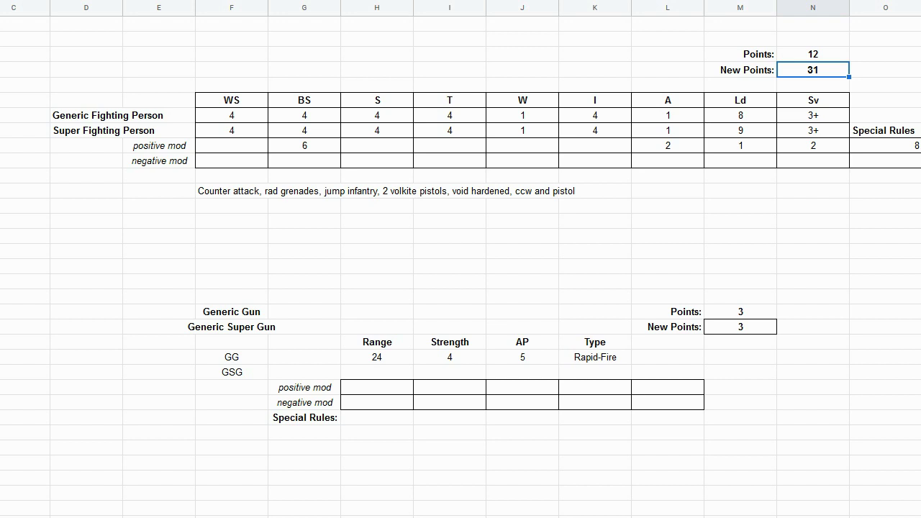
- Clear the Super Fighting Person's stats and all positive modifiers, including the Special Rules modifier
left_click_drag(232, 130, 813, 145)
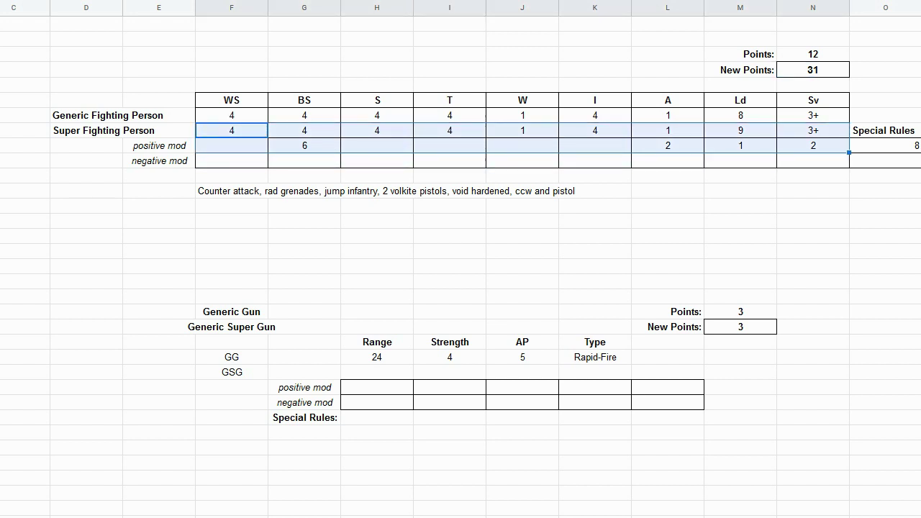
key("Delete")
left_click(885, 145)
key("Delete")
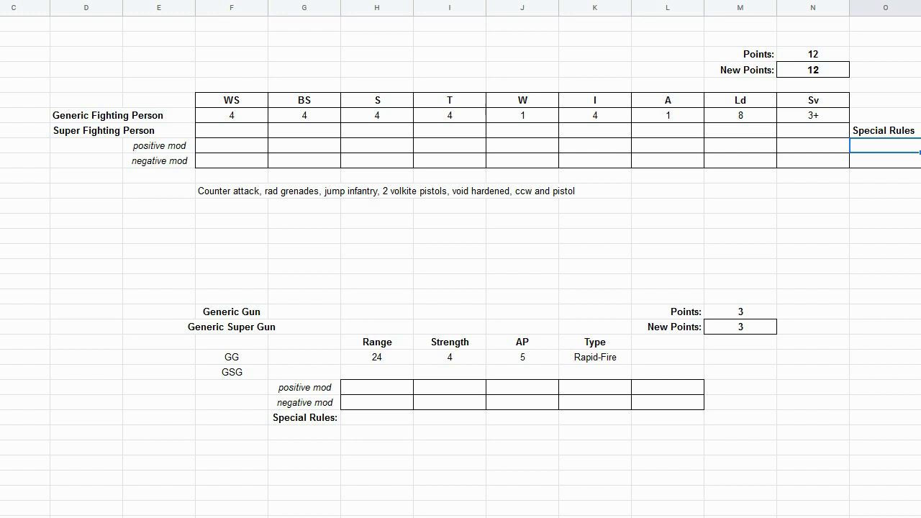
- Consult the Order Cenobite profile in the Inner Circle Knights Cenobium document and enter WS 5, BS 4, S 4 and T 4 for the Super Fighting Person
left_click(232, 130)
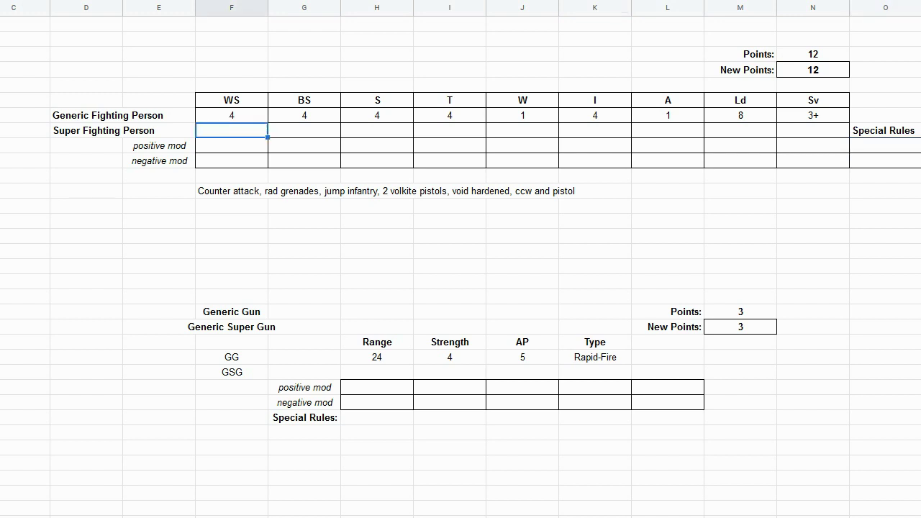
key("ctrl+Tab")
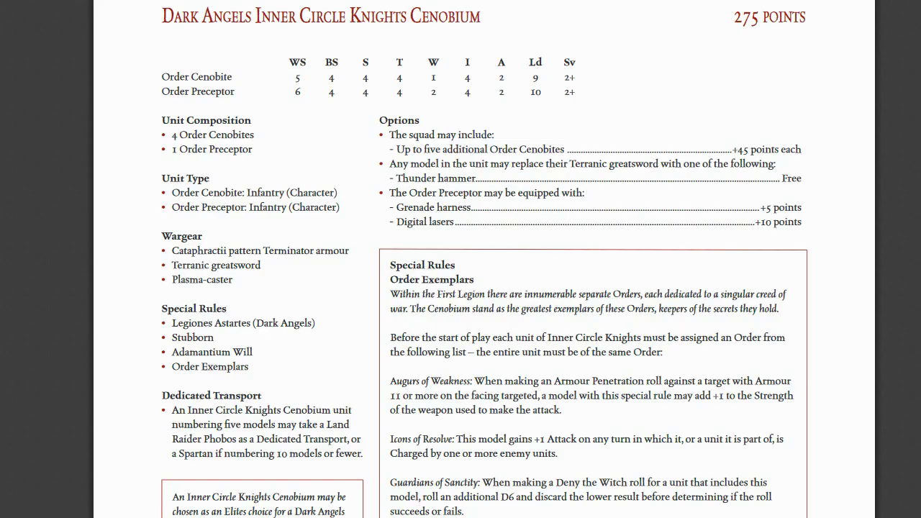
key("alt+Tab")
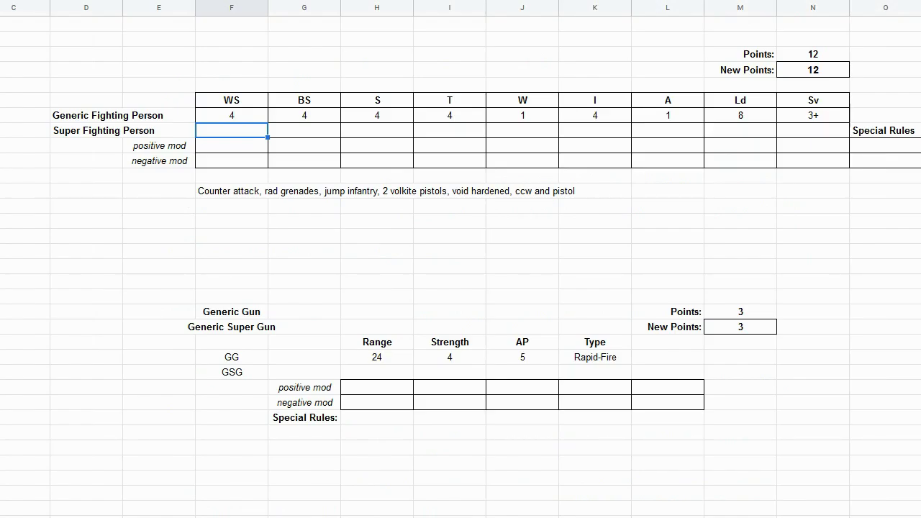
type("5")
key("Tab")
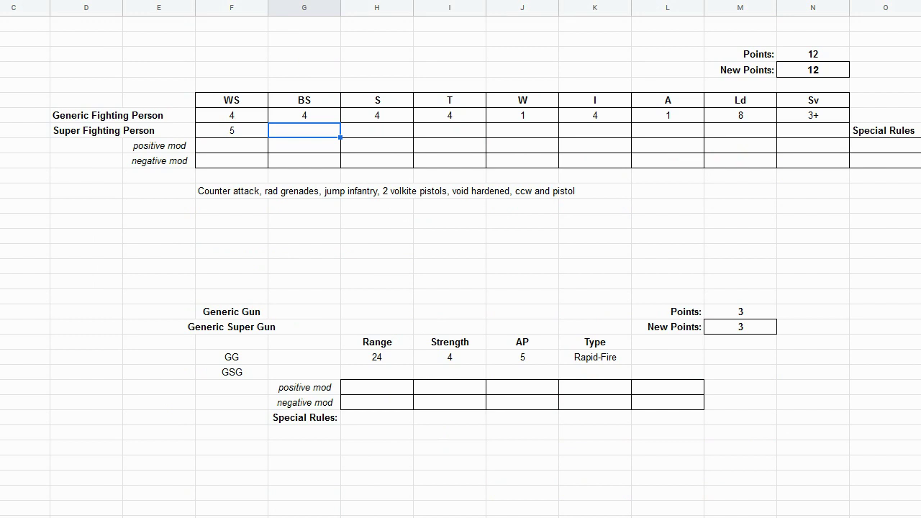
type("4")
key("Tab")
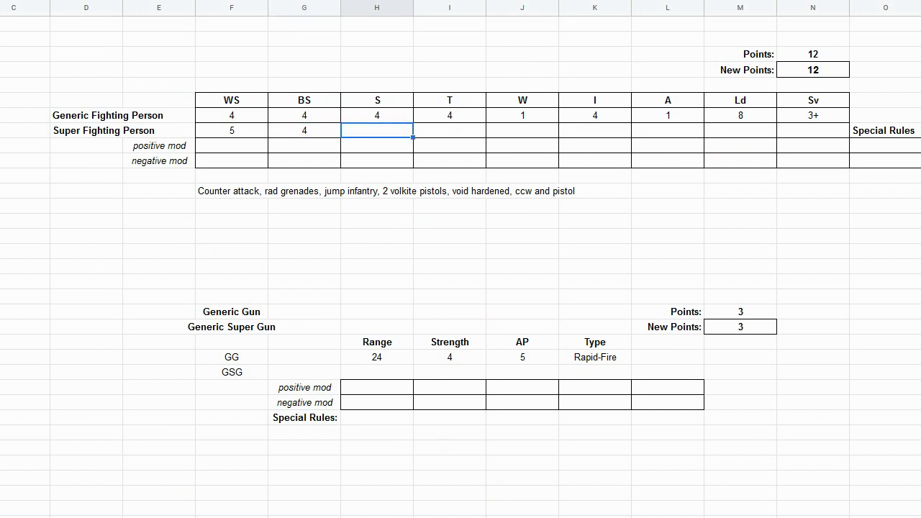
type("4")
key("Tab")
type("4")
- Check the Order Cenobite profile in the Cenobium document and enter W 1, I 4 and A 2 for the Super Fighting Person
key("alt+Tab")
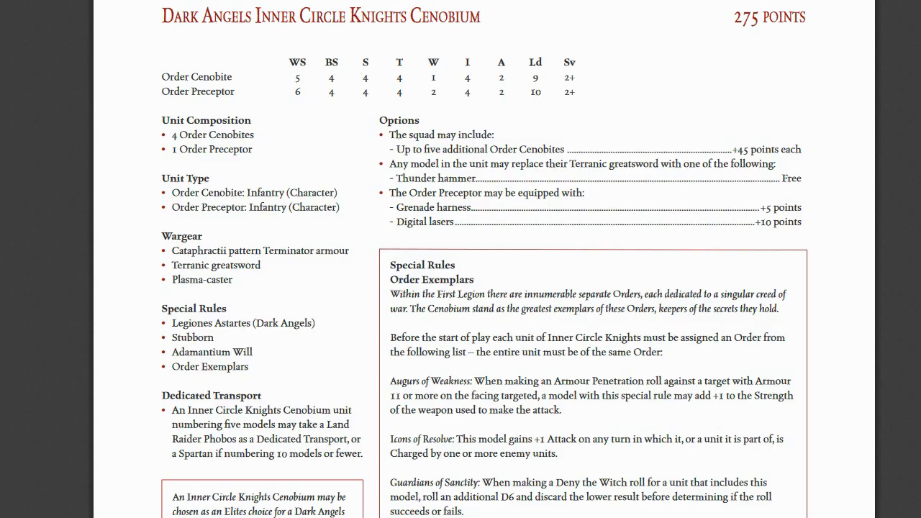
key("alt+Tab")
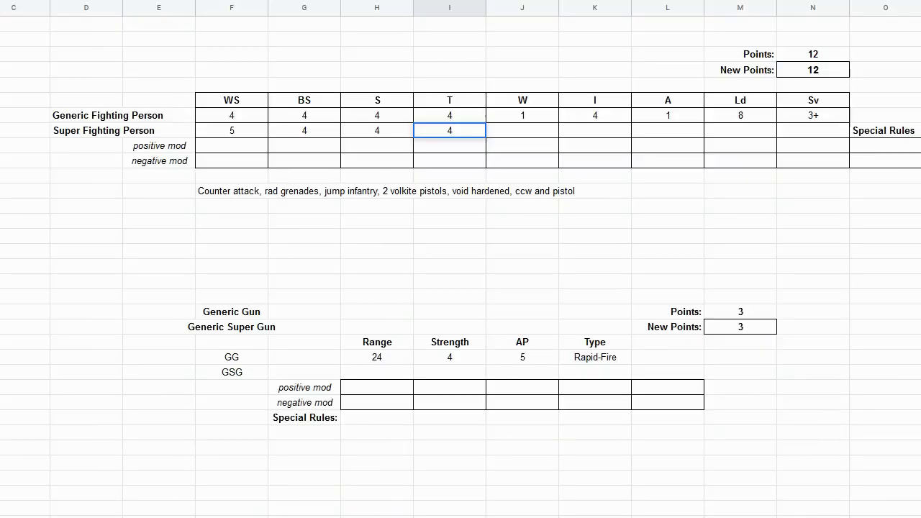
key("Tab")
type("1")
key("Tab")
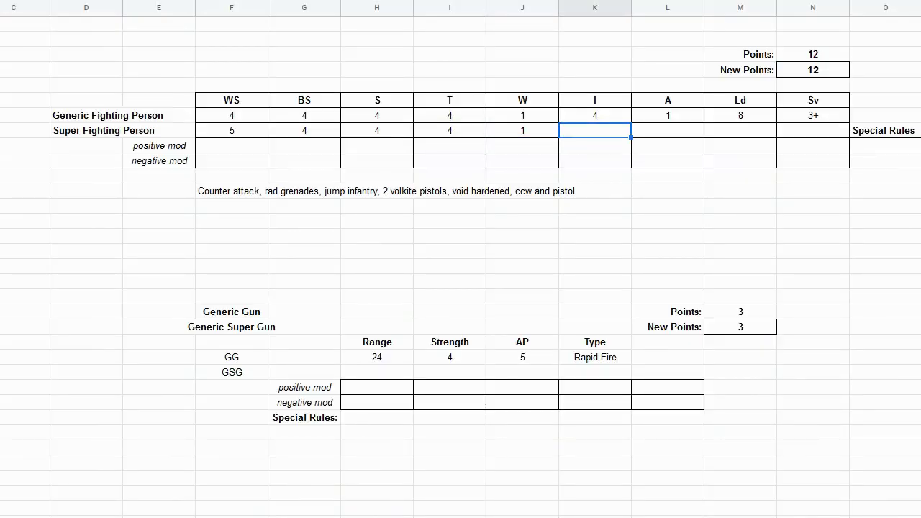
key("alt+Tab")
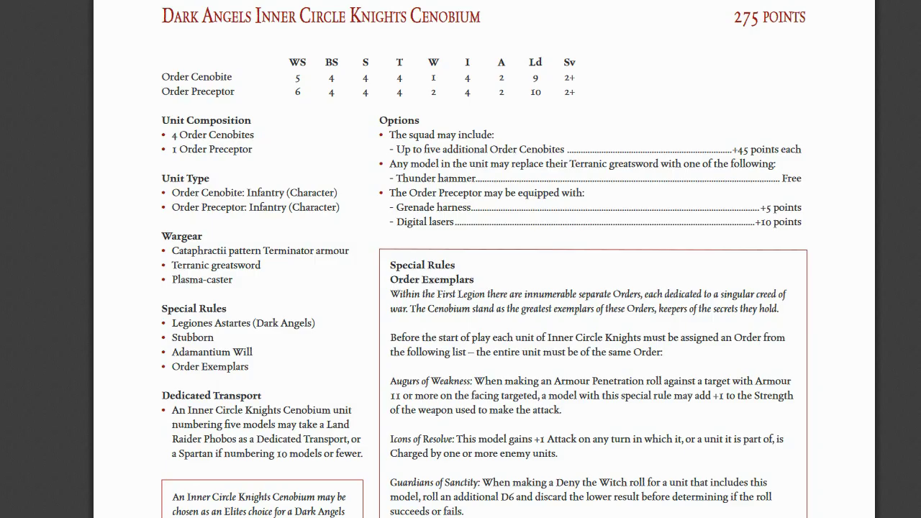
key("alt+Tab")
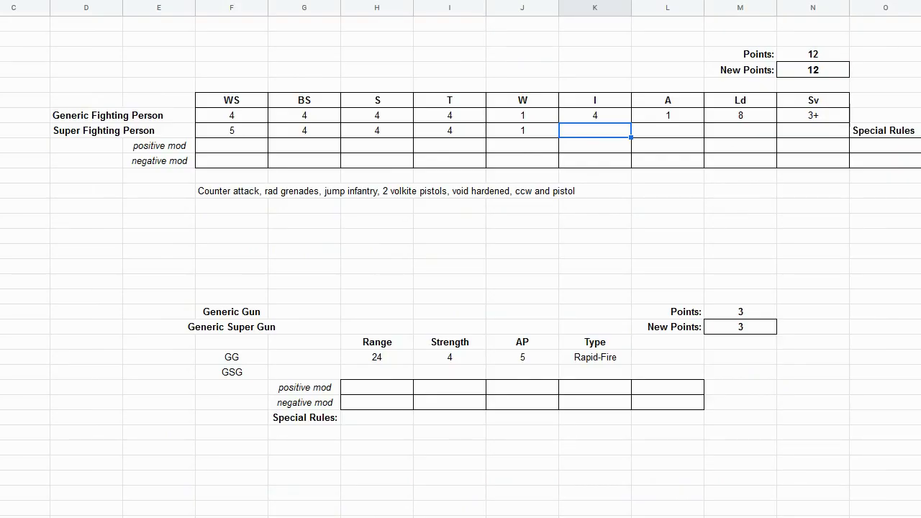
type("4")
key("Tab")
type("2")
key("Tab")
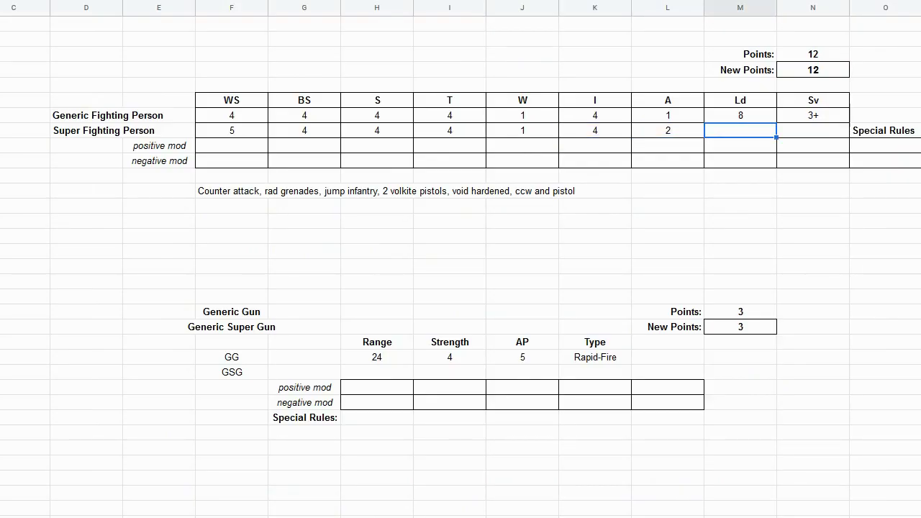
- Look up the Order Cenobite's leadership and save, and enter Ld 9 and Sv 2+ for the Super Fighting Person
key("alt+Tab")
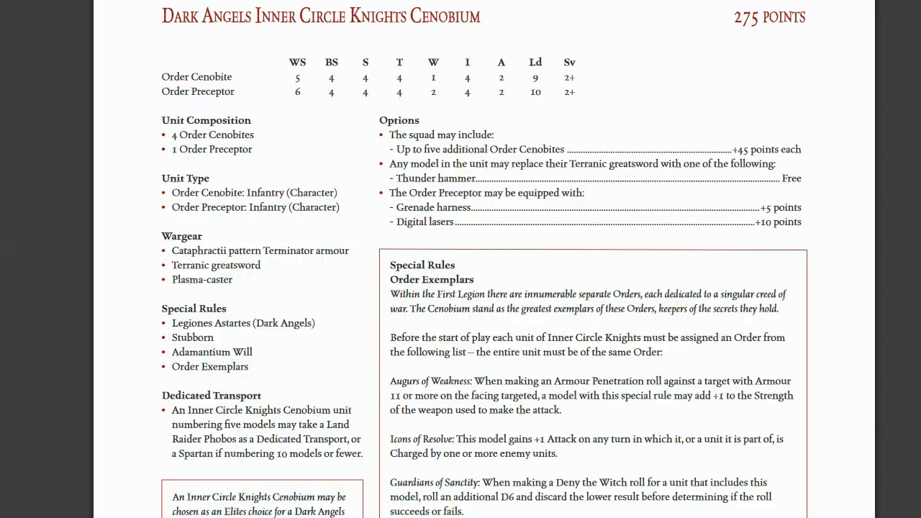
key("alt+Tab")
type("9")
key("Tab")
type("2")
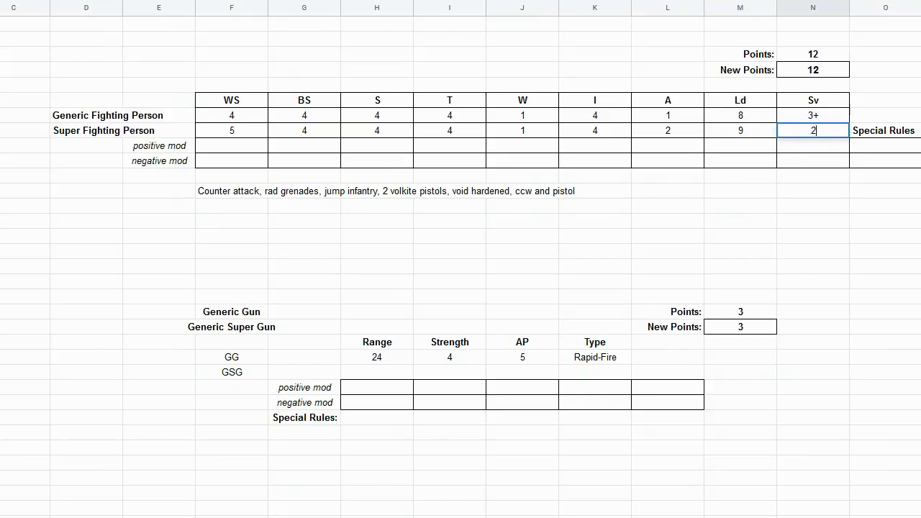
type("+")
left_click(741, 190)
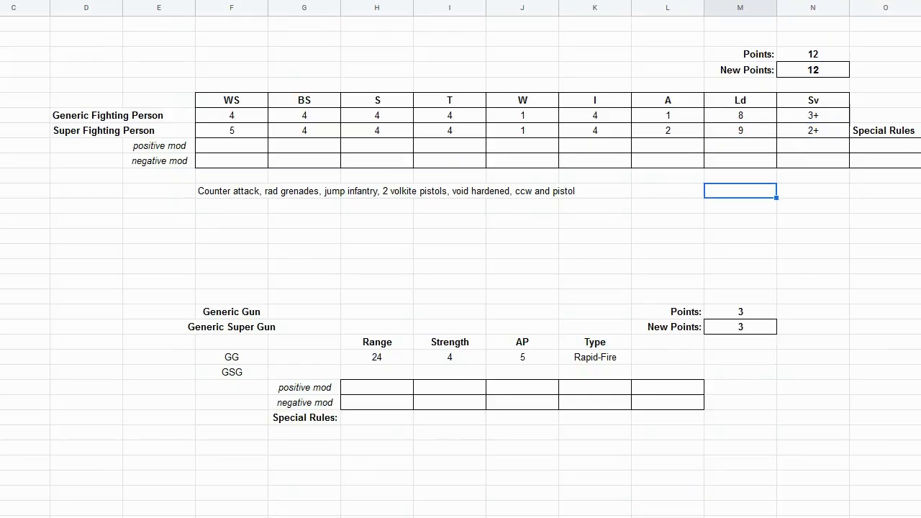
- Replace the special rules note below the fighting person table with "Character, stubborn, Adamantium will, orders exemplars"
left_click(231, 191)
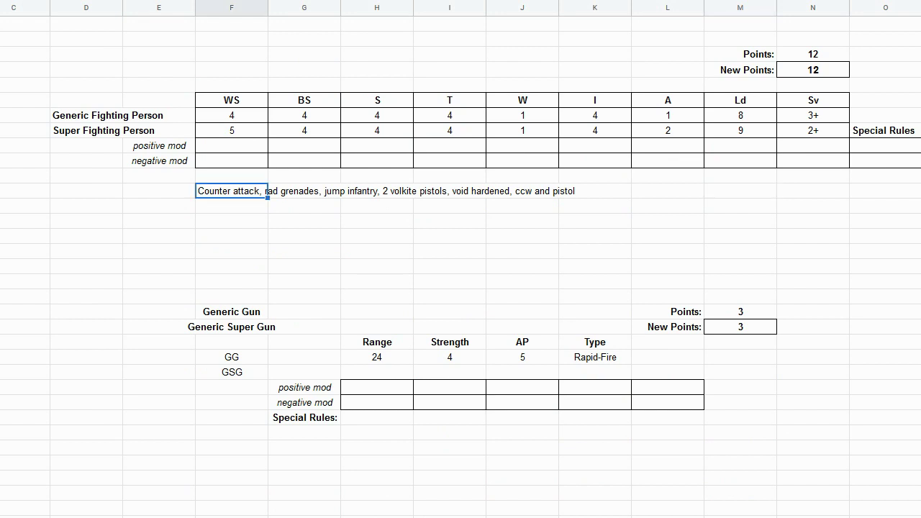
key("Delete")
type("Charac")
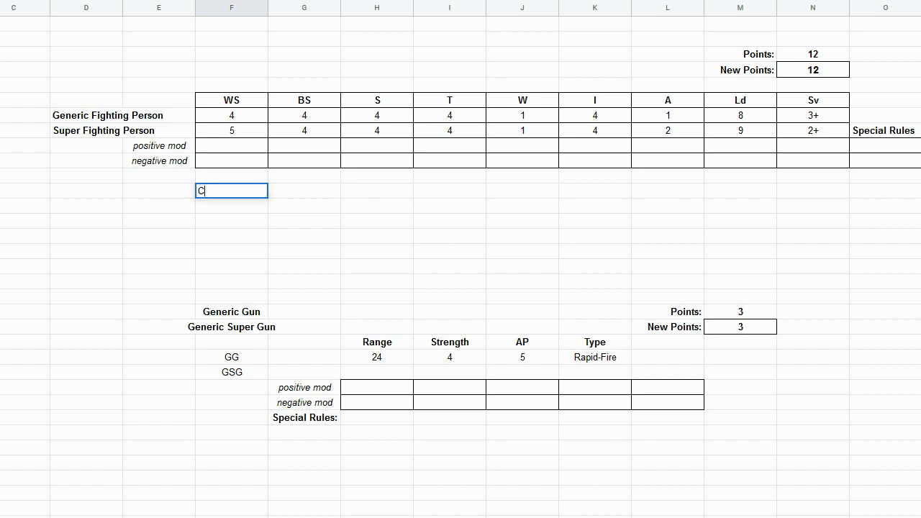
type("t")
key("BackSpace")
type("acter")
type("stubborn")
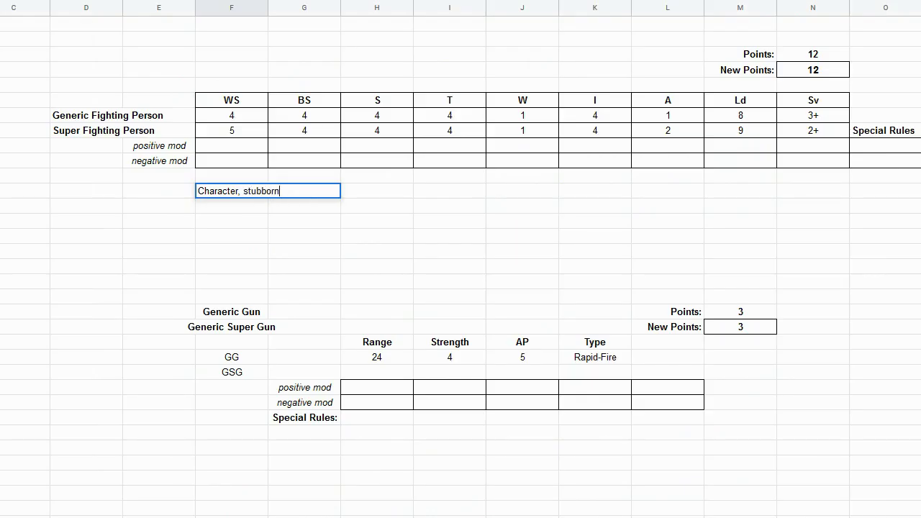
type(", Adamantium will,")
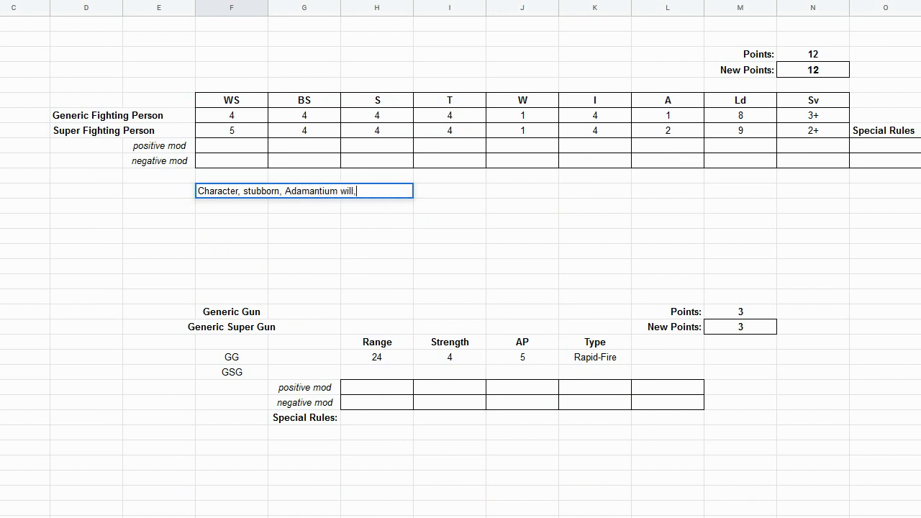
type(" orders exemplars")
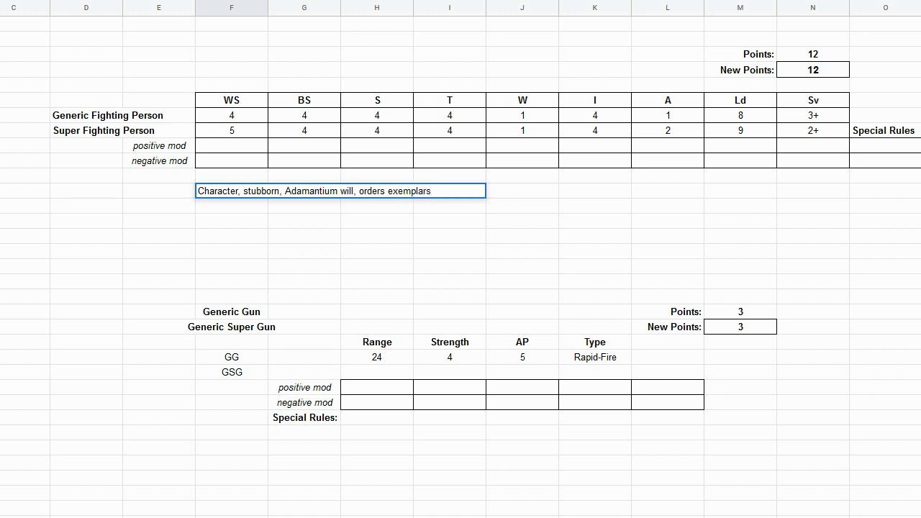
- Add the weapons "plasma caster, terranic greatswords" to the end of the special rules note
type(", plasma caster")
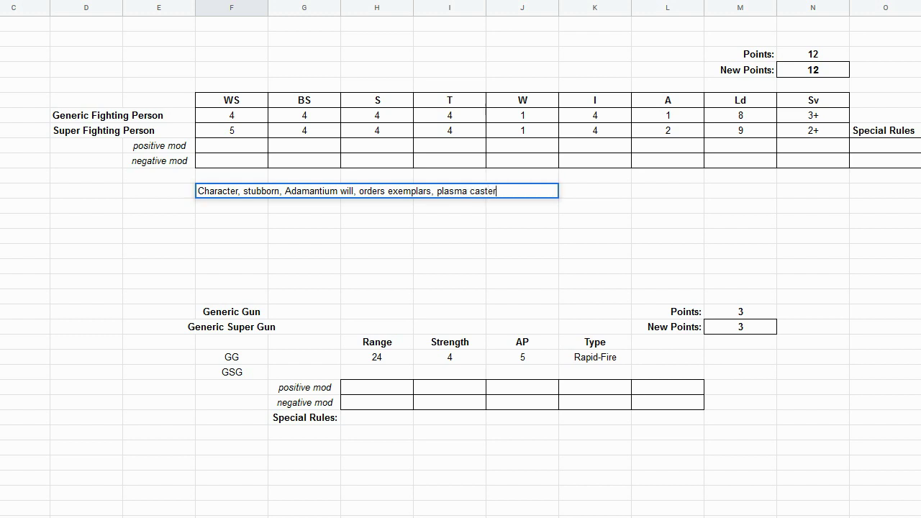
type(", terranic greatswor")
key("BackSpace")
key("BackSpace")
key("BackSpace")
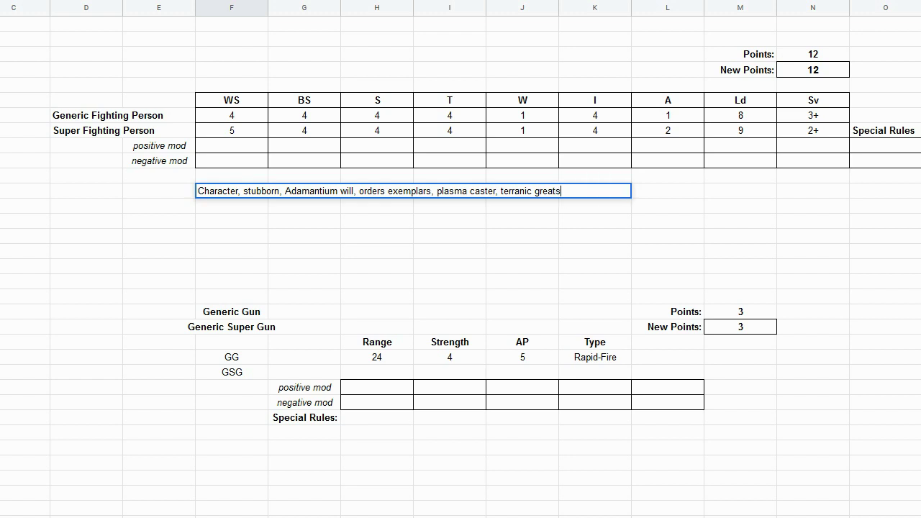
type("words")
- Review the Cenobium's wargear and Order Exemplars rules, and extend the Super Fighting Person's save to "2+ 4++"
key("alt+Tab")
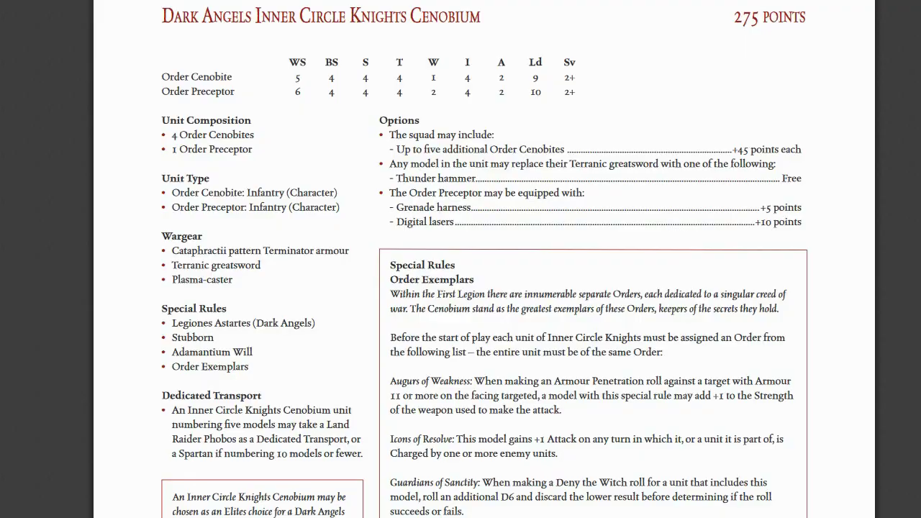
scroll(484, 260, "down", 3)
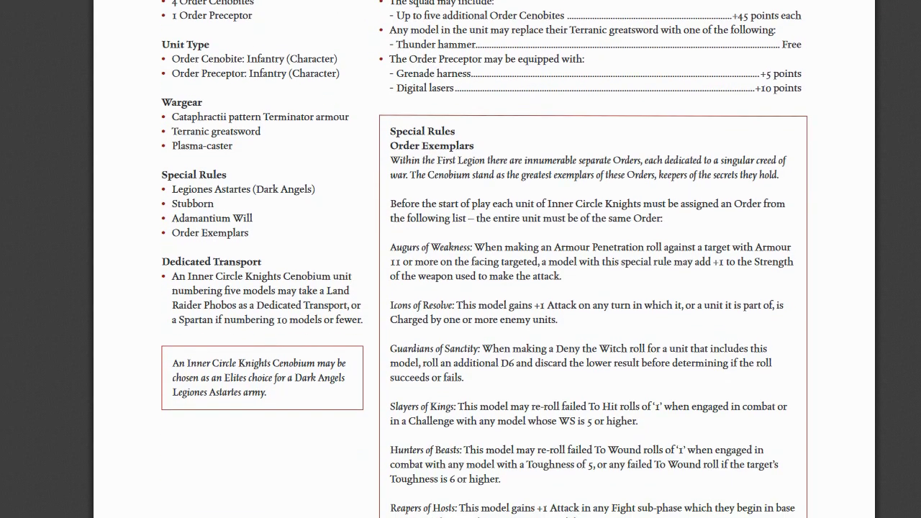
scroll(484, 259, "up", 3)
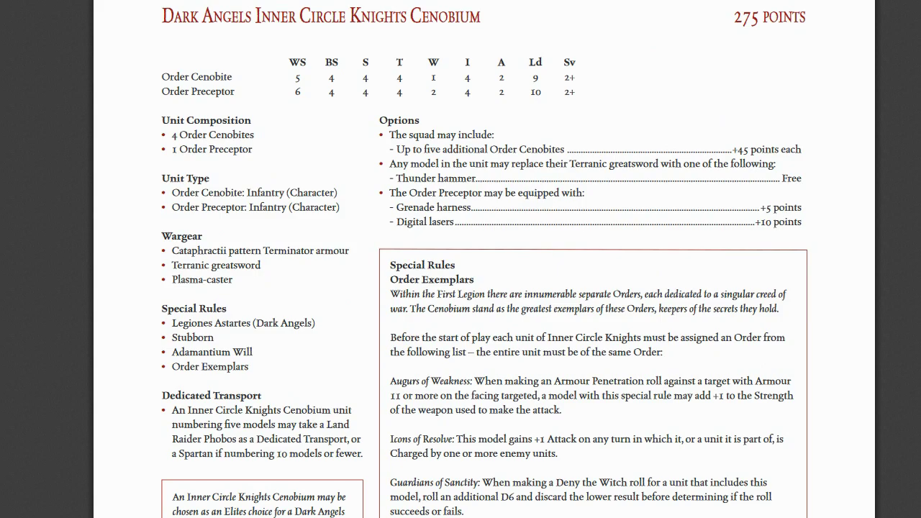
key("alt+Tab")
left_click(813, 130)
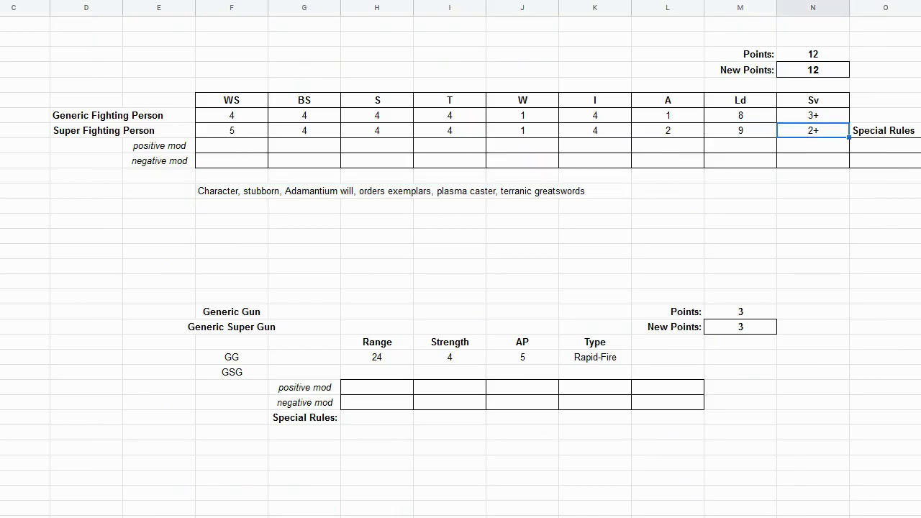
double_click(814, 131)
type("4++")
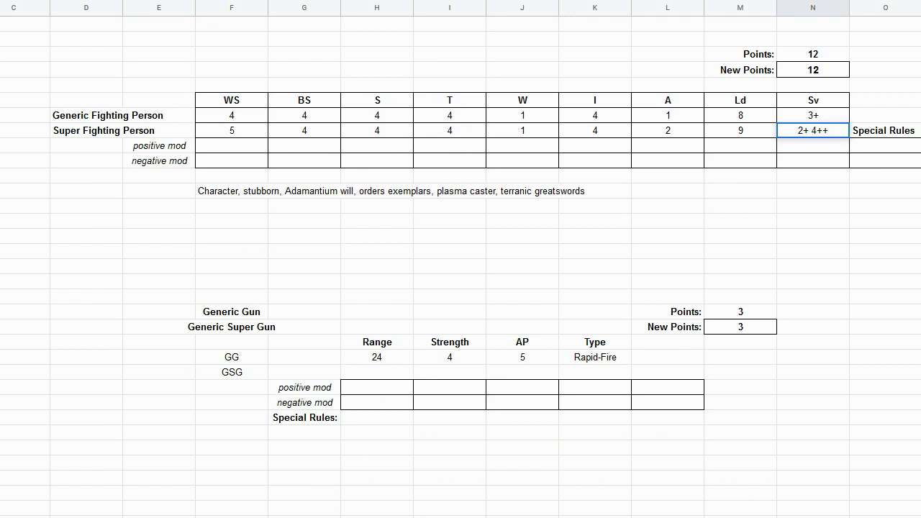
key("Return")
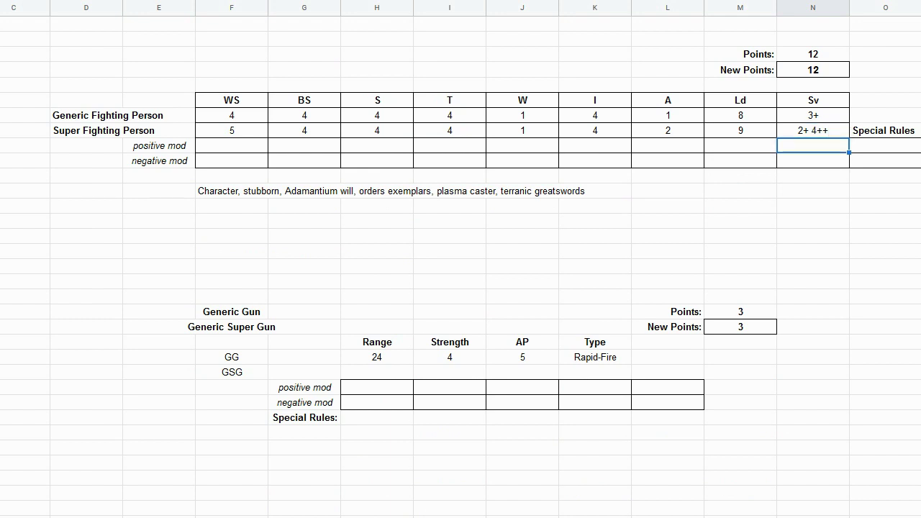
- Enter the fighting person's positive modifiers as WS 1, BS 0, S 0 and T 0
left_click(595, 192)
left_click(377, 206)
left_click(232, 145)
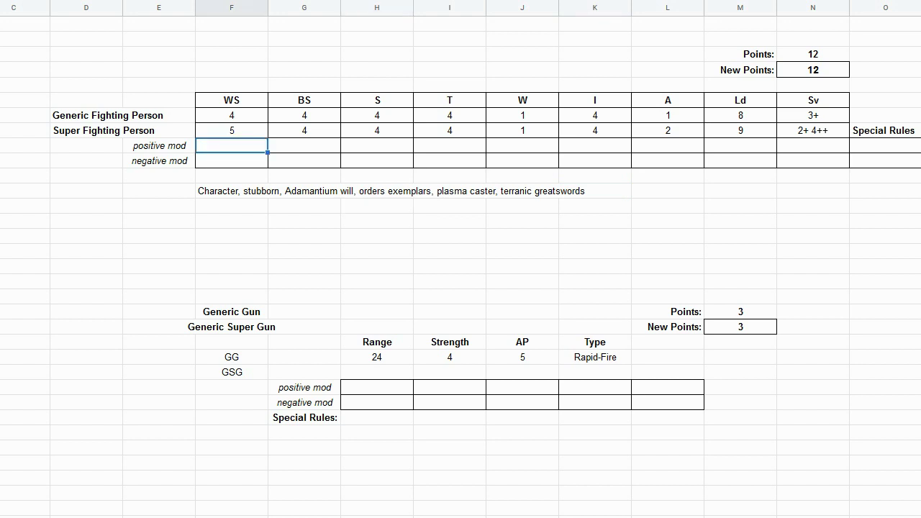
type("1")
key("Tab")
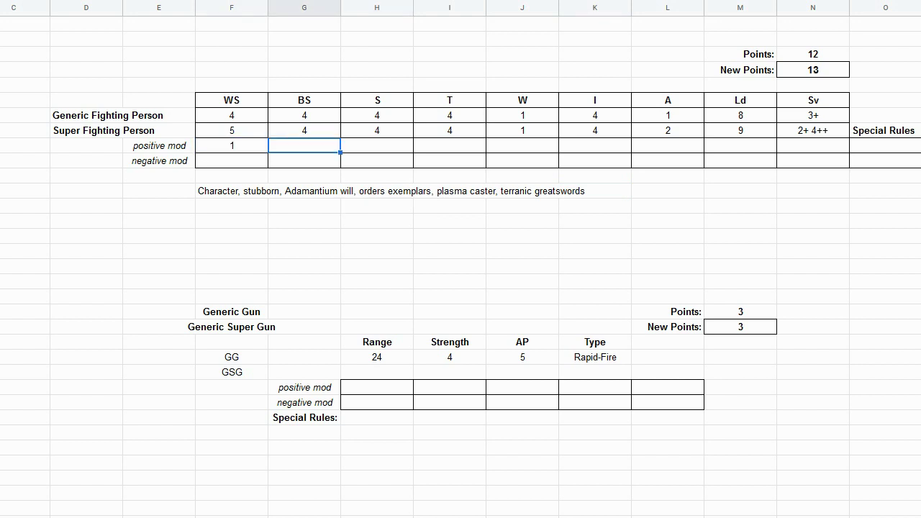
type("0")
key("Tab")
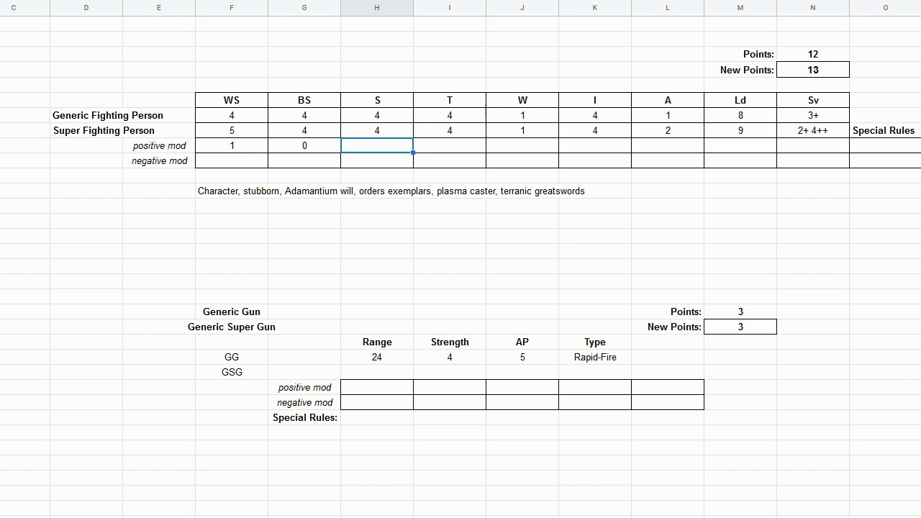
type("0")
key("Tab")
type("0")
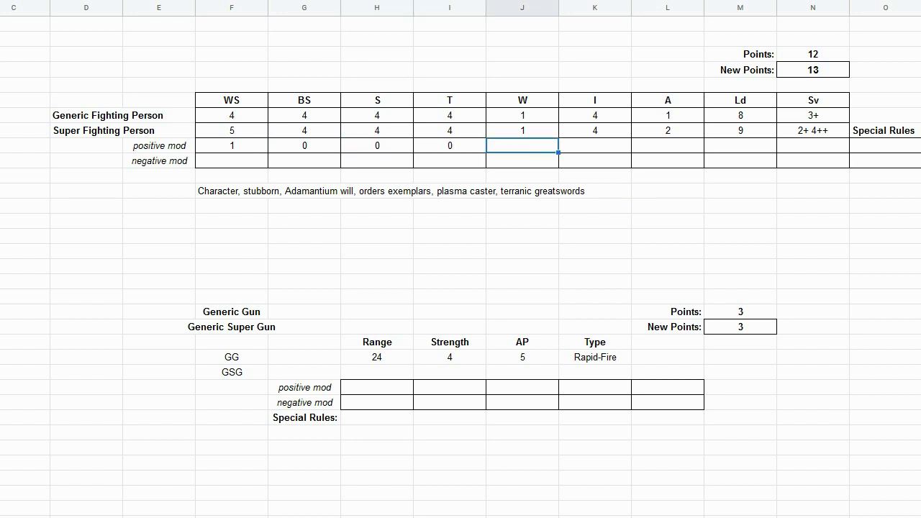
- Continue the fighting person's positive modifiers with W 0, I 0, A 2 and Ld 1
type("0")
key("Tab")
type("0")
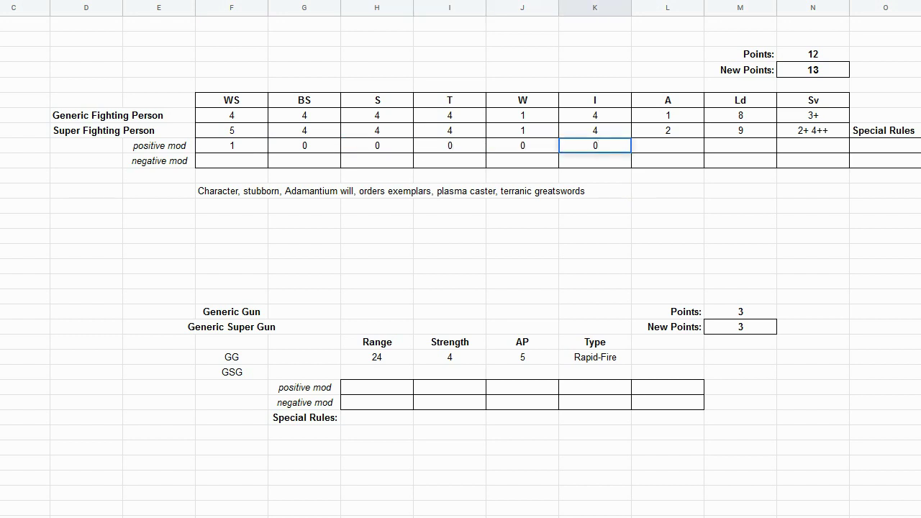
key("Tab")
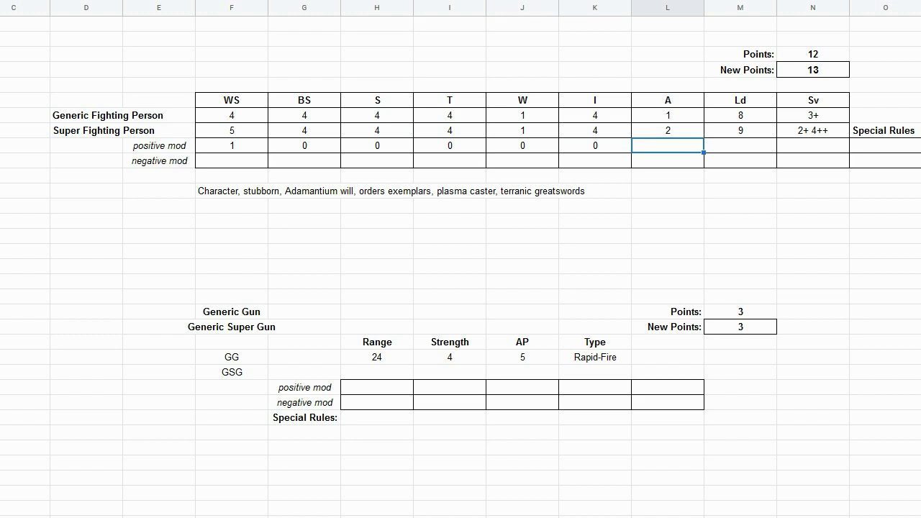
type("2")
key("Tab")
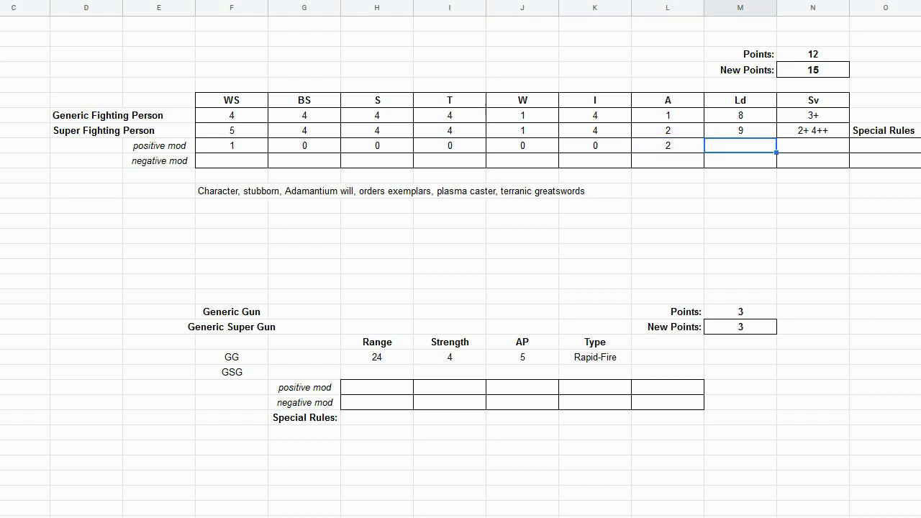
type("1")
left_click(741, 206)
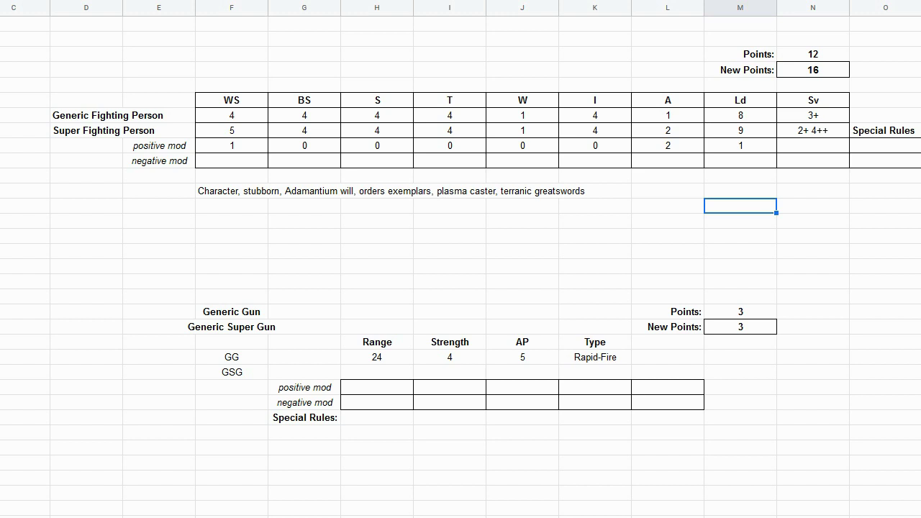
- Set the positive modifier for the Super Fighting Person's save to 15
left_click(814, 146)
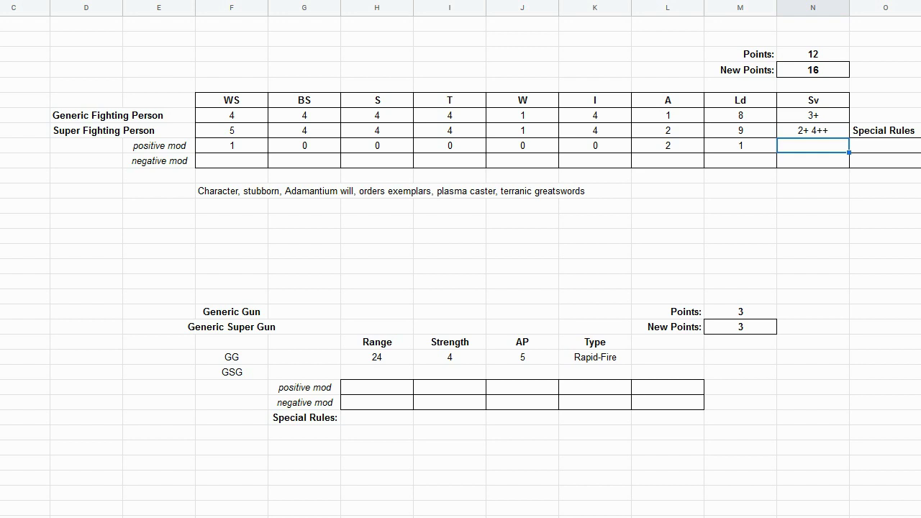
type("15")
key("Return")
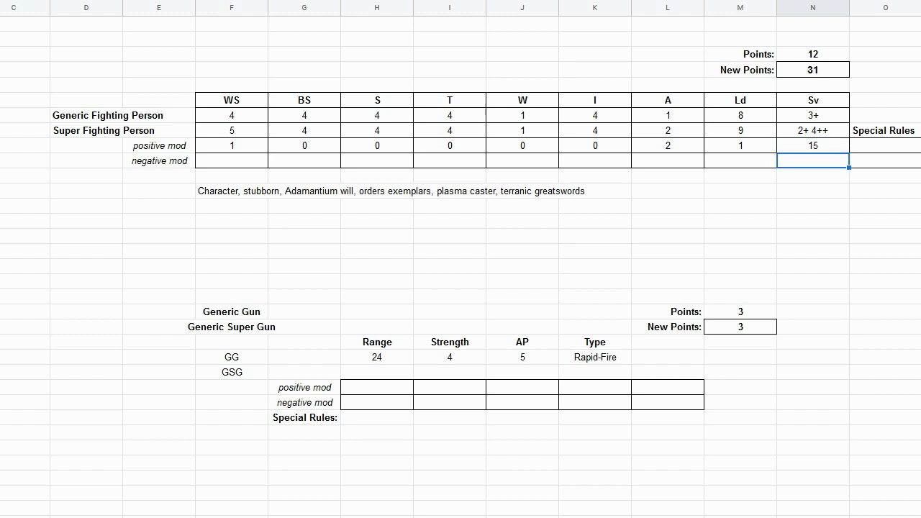
- Highlight the fighting person's positive modifiers from WS to Sv and its New Points value for review
left_click_drag(232, 146, 814, 145)
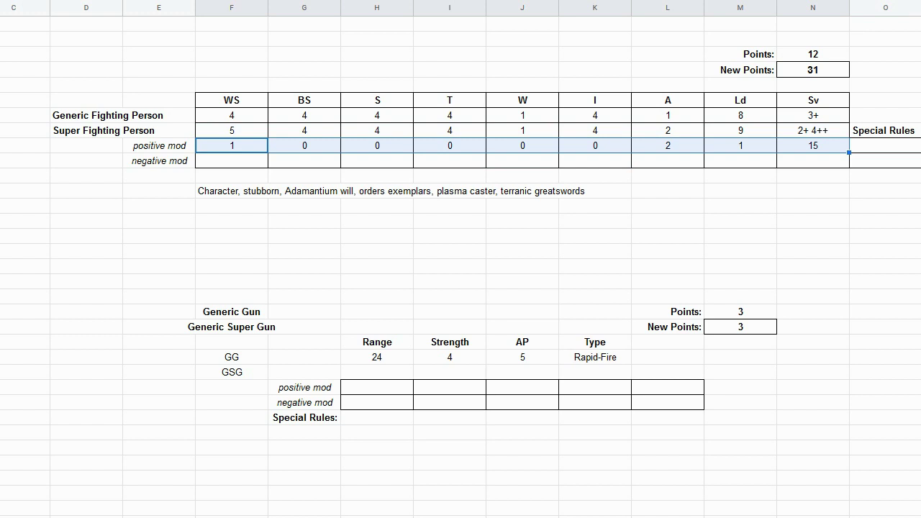
left_click(740, 176)
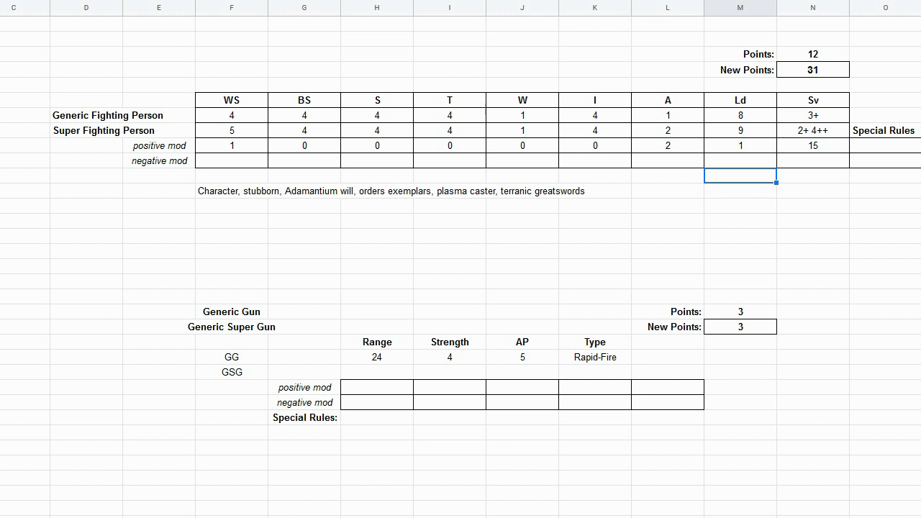
left_click(814, 70)
left_click_drag(813, 145, 232, 145)
left_click(522, 221)
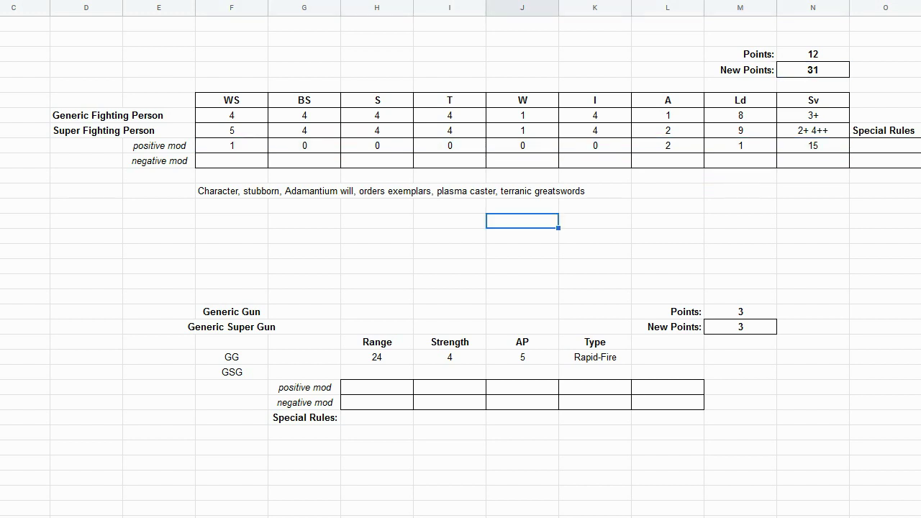
- Enter 5 as the negative modifier for the fighting person's special rules
left_click(885, 160)
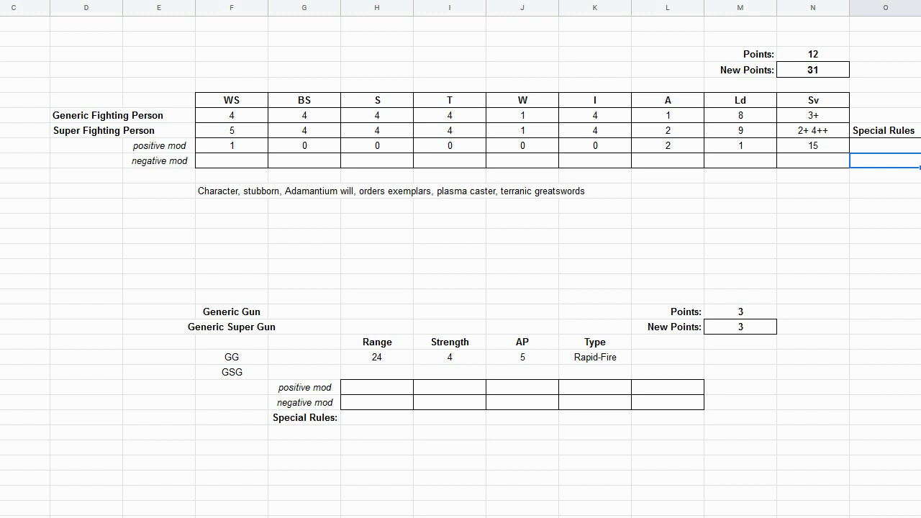
type("5")
left_click(740, 206)
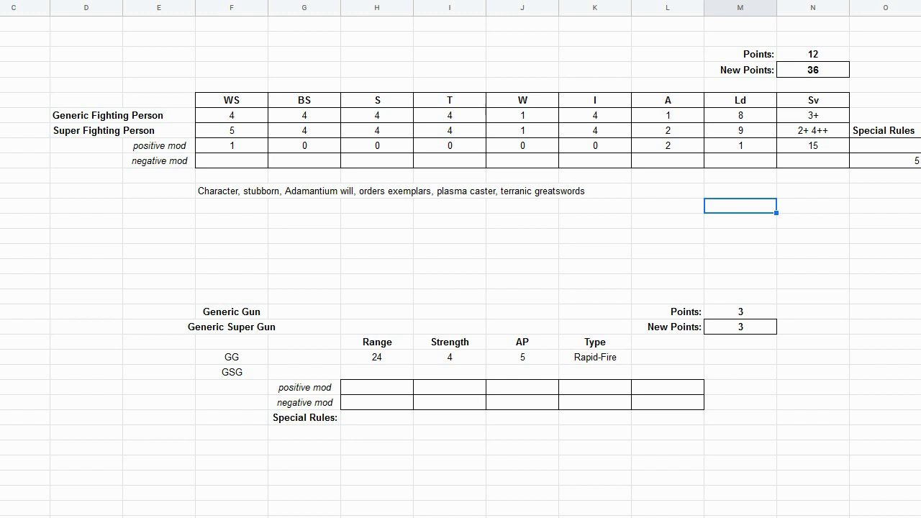
- Inspect the formula behind the fighting person's New Points value to see how the negative modifiers are counted
left_click(886, 162)
left_click(814, 70)
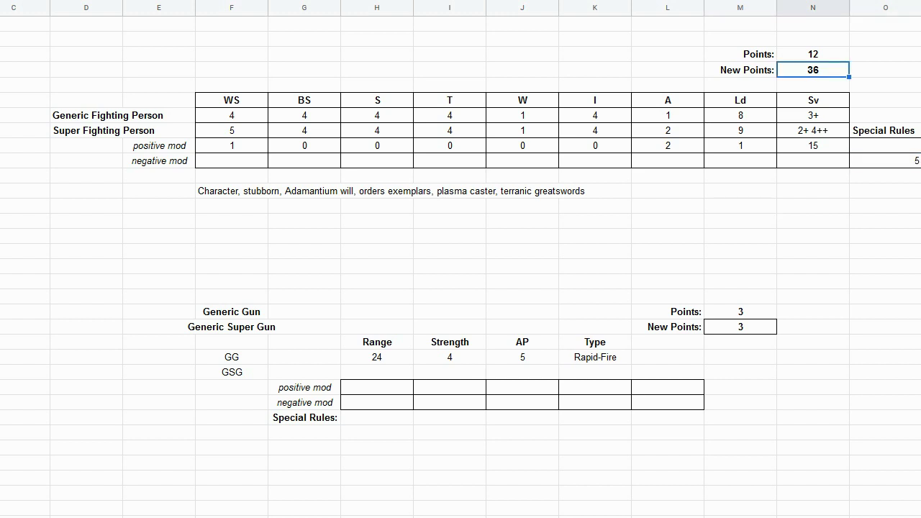
double_click(814, 69)
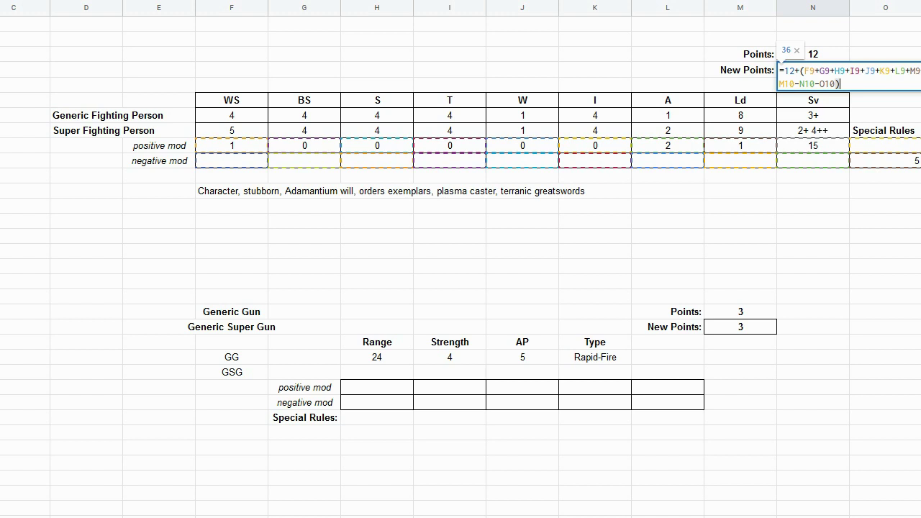
key("Return")
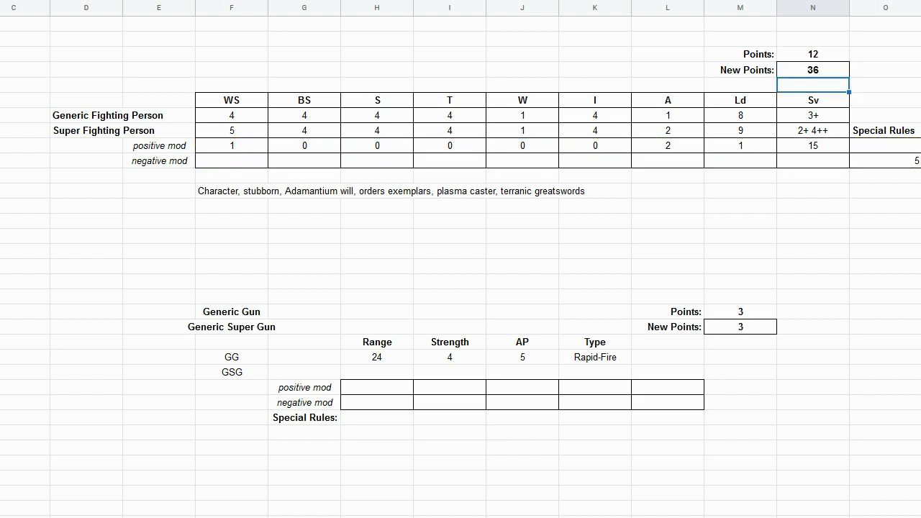
- Change the negative modifier for the fighting person's special rules to -5
left_click(886, 160)
double_click(885, 160)
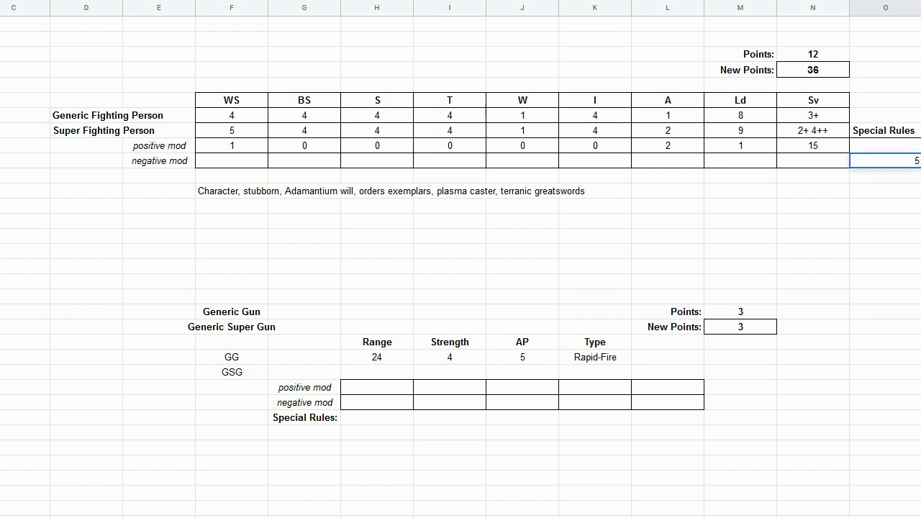
key("Return")
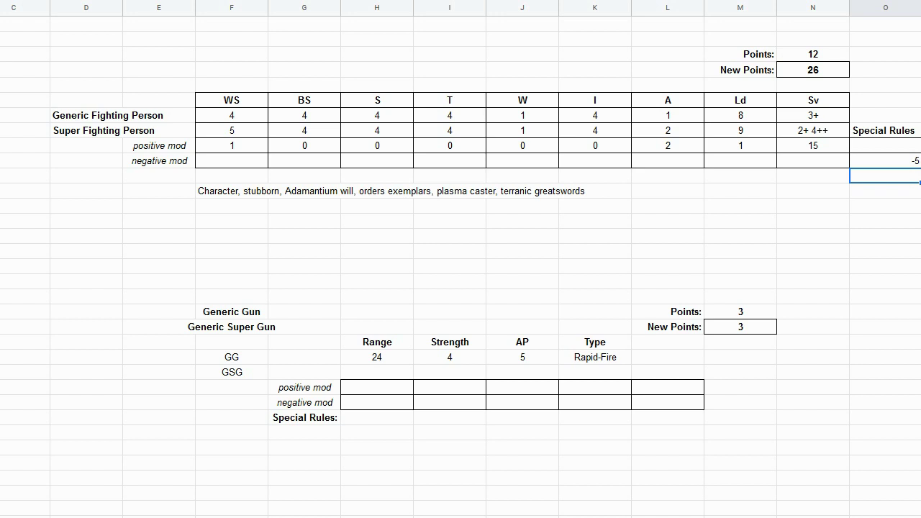
- Highlight the fighting person's positive modifiers from WS to Sv and the special rules' negative modifier for review
left_click_drag(231, 146, 813, 146)
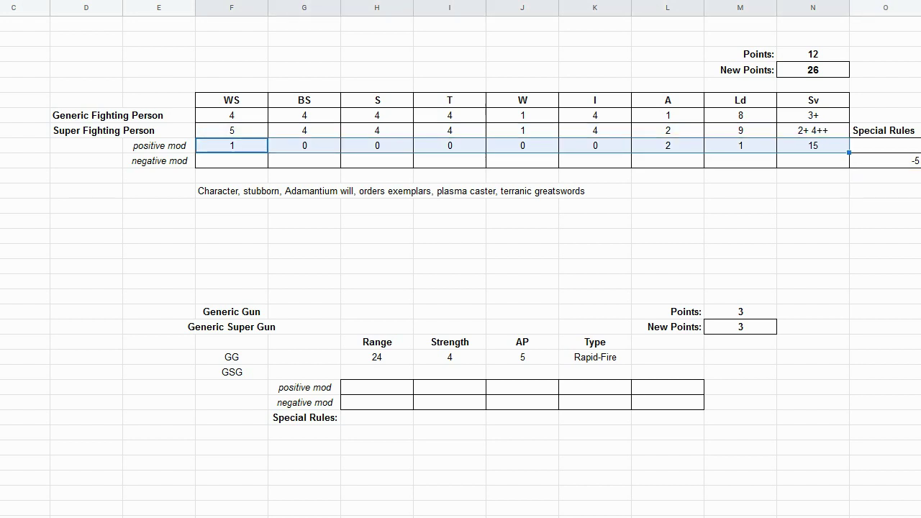
left_click(813, 205)
left_click(886, 161)
left_click(885, 176)
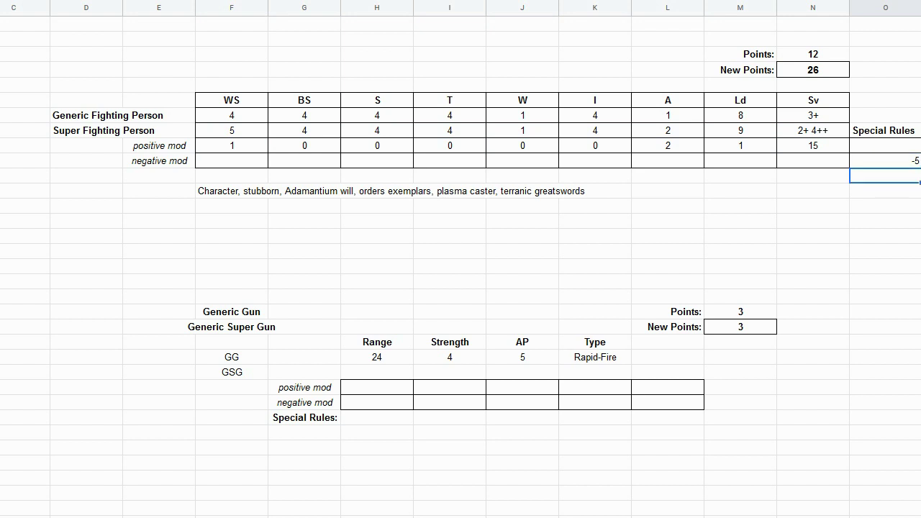
- Check the Inner Circle Knights Cenobium datasheet for its special rules and the Order Cenobite's Character unit type, and return to the spreadsheet
left_click(885, 146)
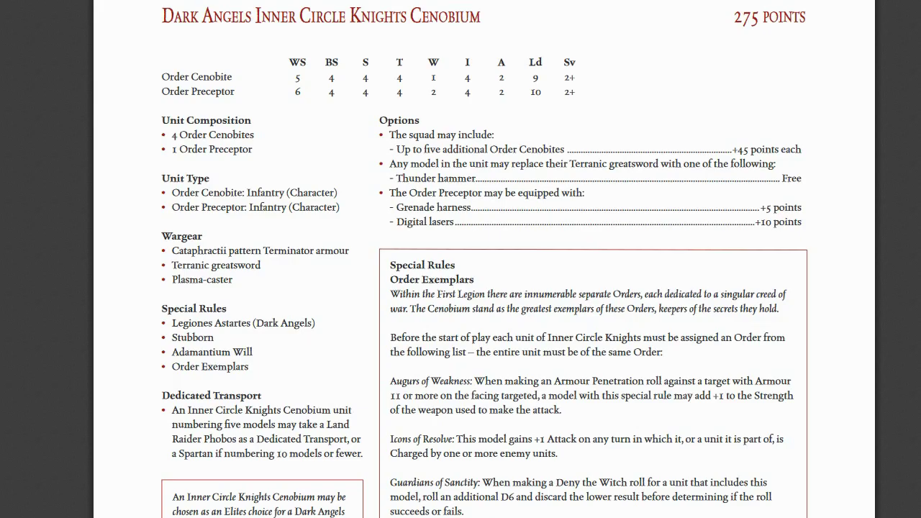
scroll(461, 288, "down", 4)
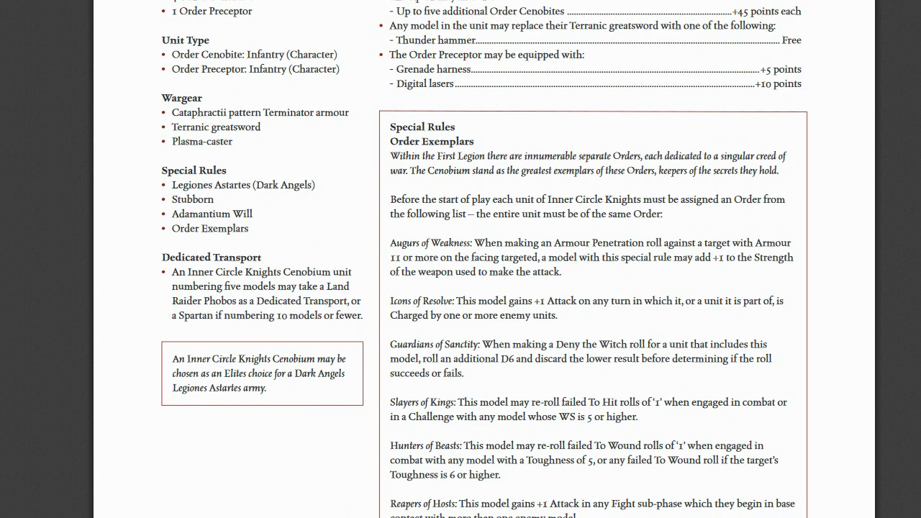
scroll(461, 288, "up", 4)
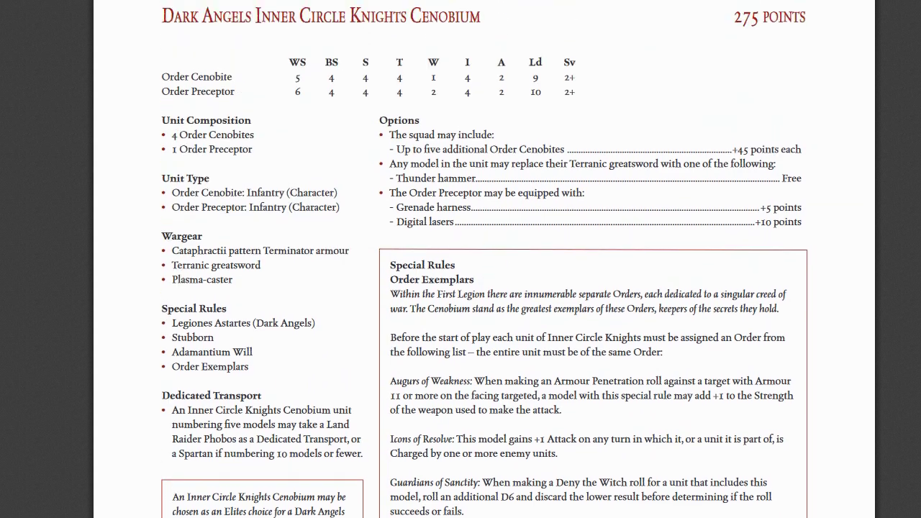
left_click_drag(283, 192, 330, 192)
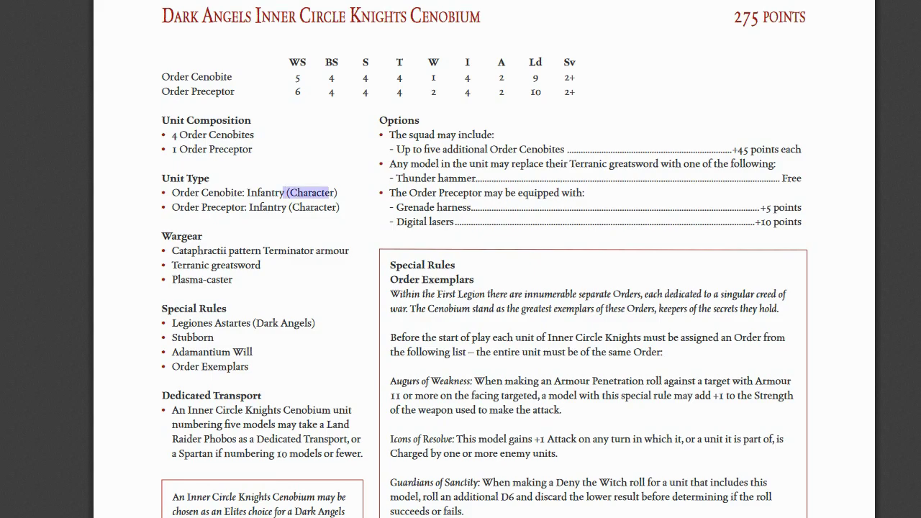
key("alt+Tab")
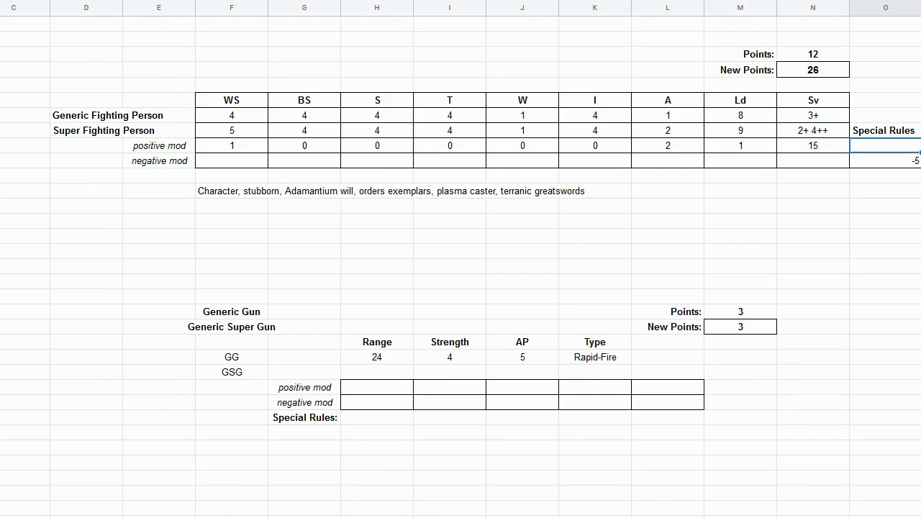
- Set the positive modifier for the fighting person's special rules to 20
type("2")
key("BackSpace")
type("4")
key("BackSpace")
type("5")
key("BackSpace")
type("20")
key("Return")
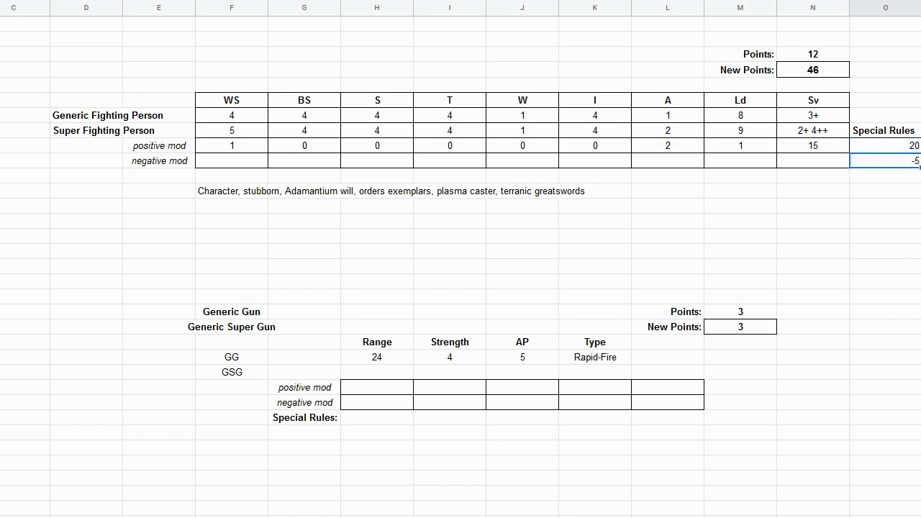
- Recheck the Cenobium datasheet and highlight the plasma caster entry in the fighting person's special rules text
left_click(814, 176)
key("alt+Tab")
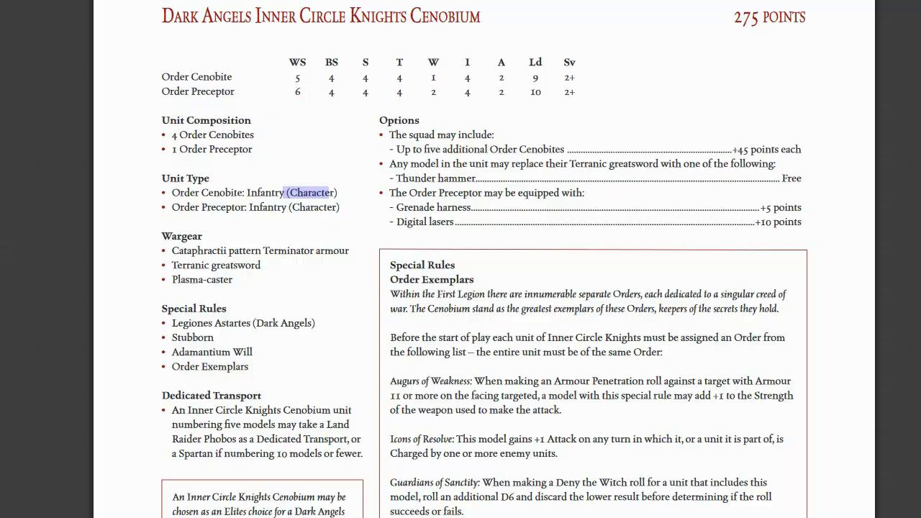
key("alt+Tab")
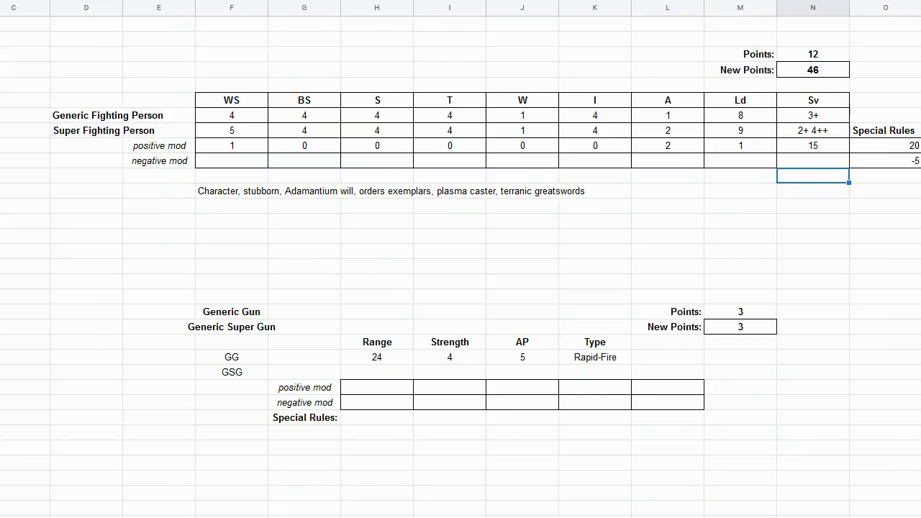
left_click(450, 192)
double_click(232, 191)
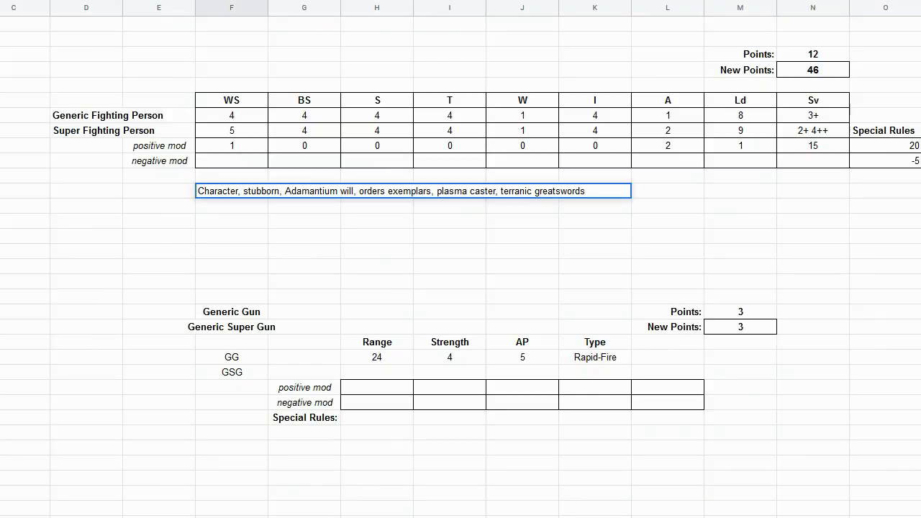
left_click_drag(435, 191, 495, 191)
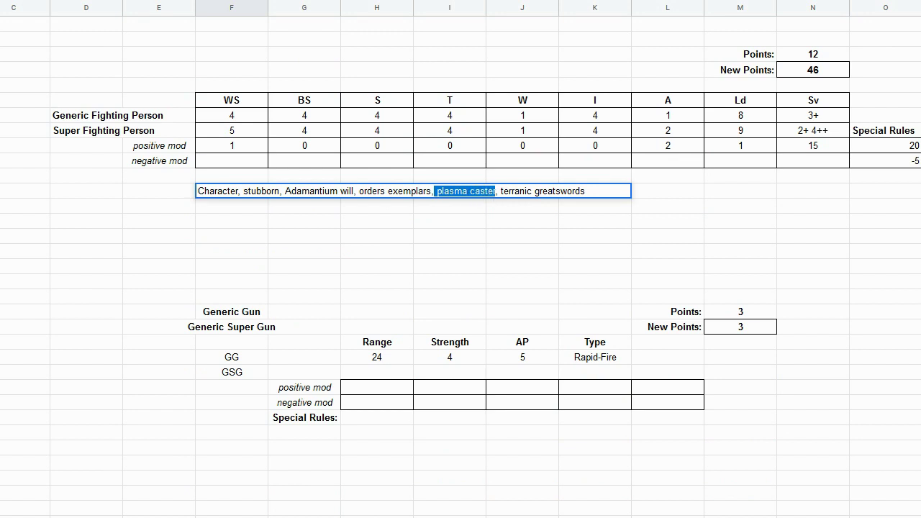
left_click(522, 236)
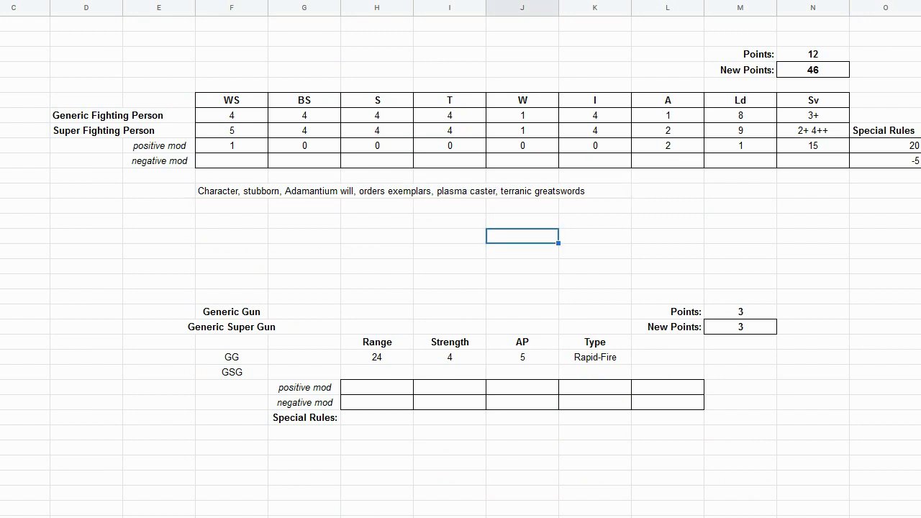
left_click(377, 372)
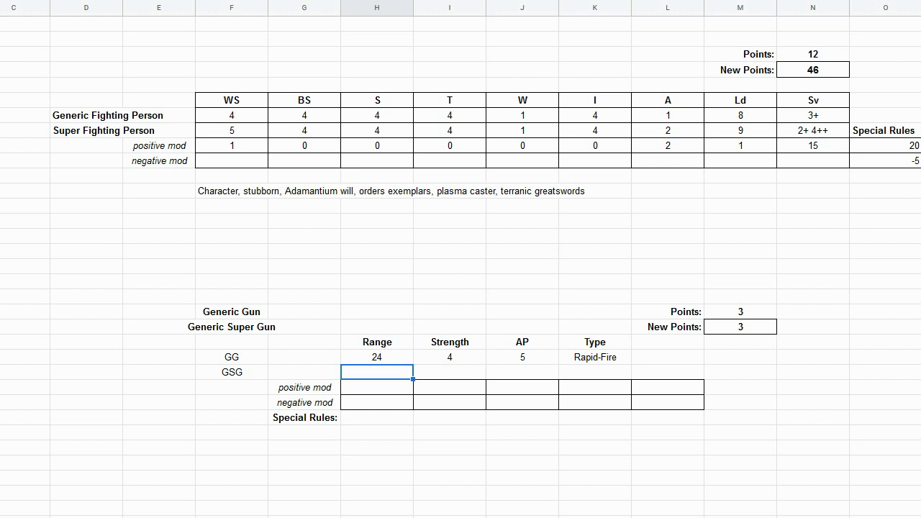
type("12")
key("Tab")
left_click(523, 296)
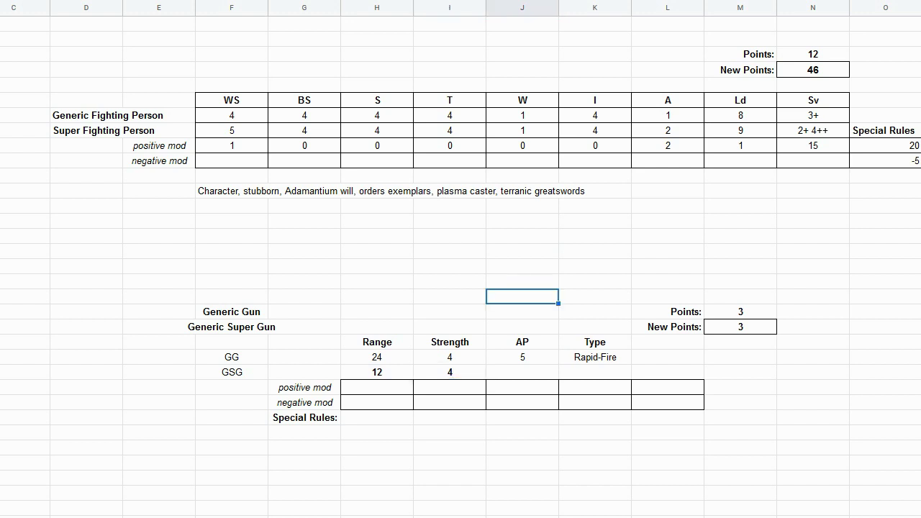
left_click(522, 372)
type("2")
- Look up the plasma-caster's weapon profile in the datasheet and enter Assault 2 as the Generic Super Gun's type
left_click(595, 372)
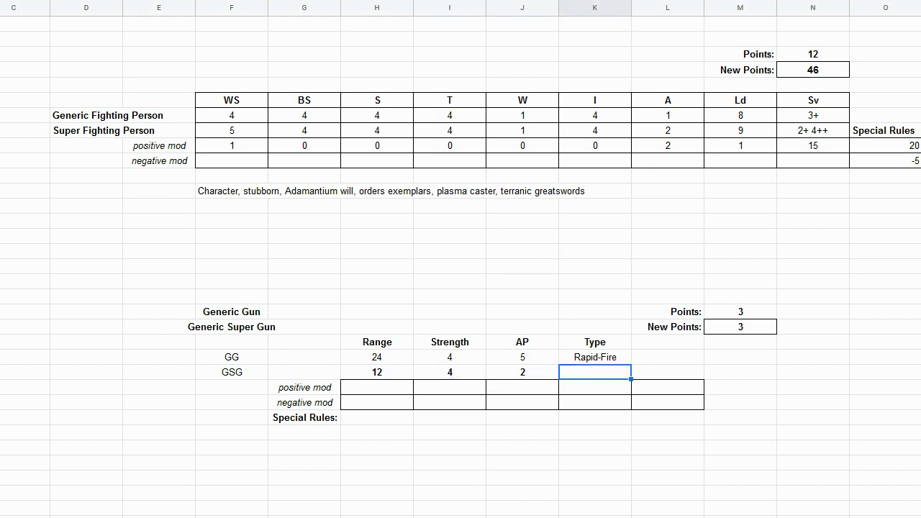
key("alt+Tab")
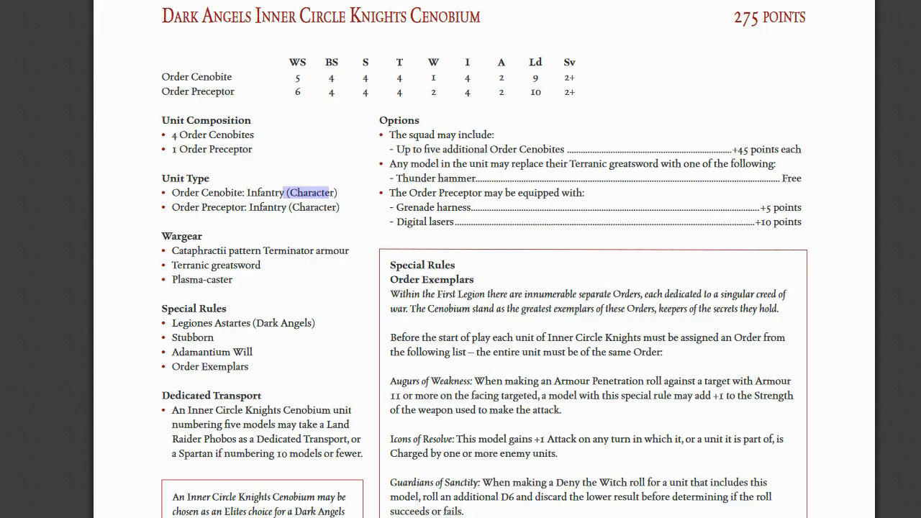
scroll(461, 259, "down", 10)
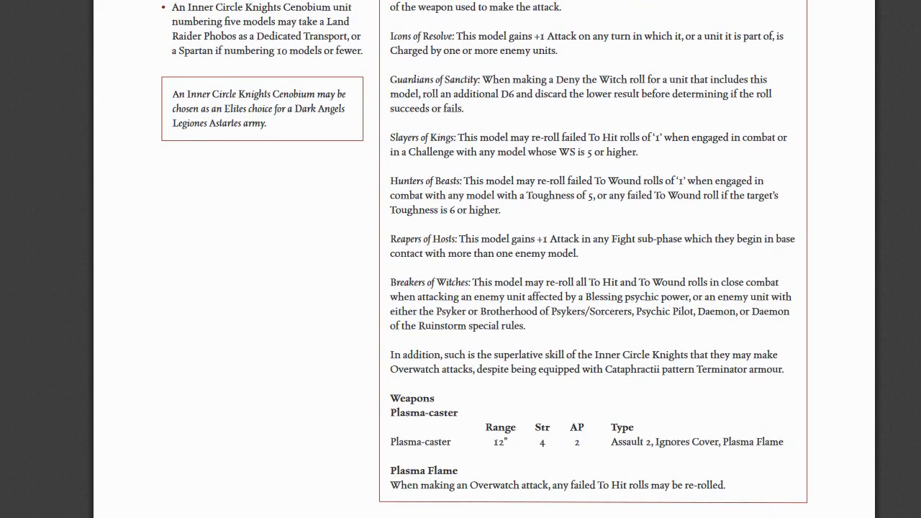
key("alt+Tab")
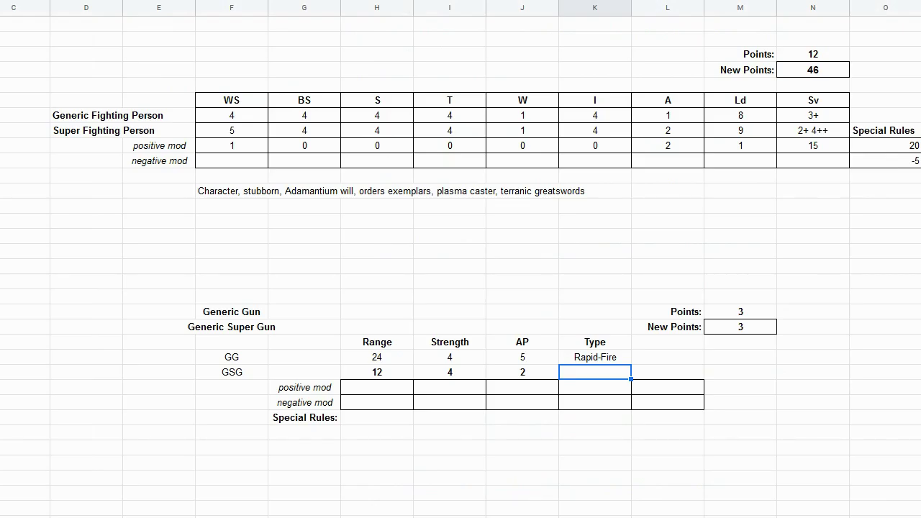
type("Assault 2")
left_click(740, 372)
- Enter "ignores cover, reroll overwatch" as the Generic Super Gun's special rules
left_click(377, 418)
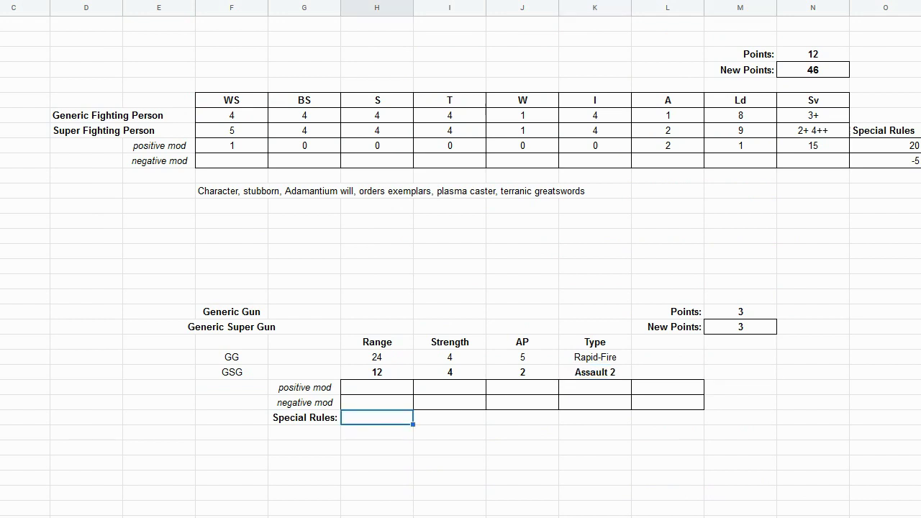
type("ignores cov")
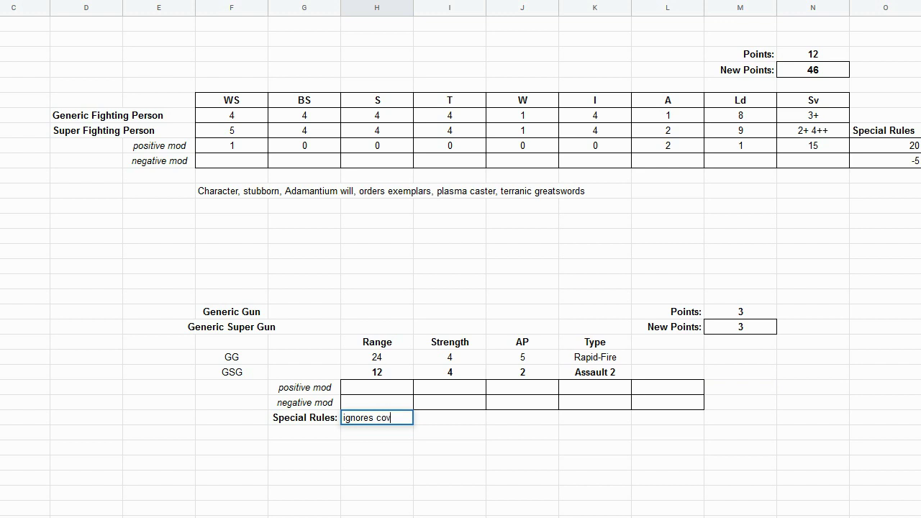
type("er, rerol")
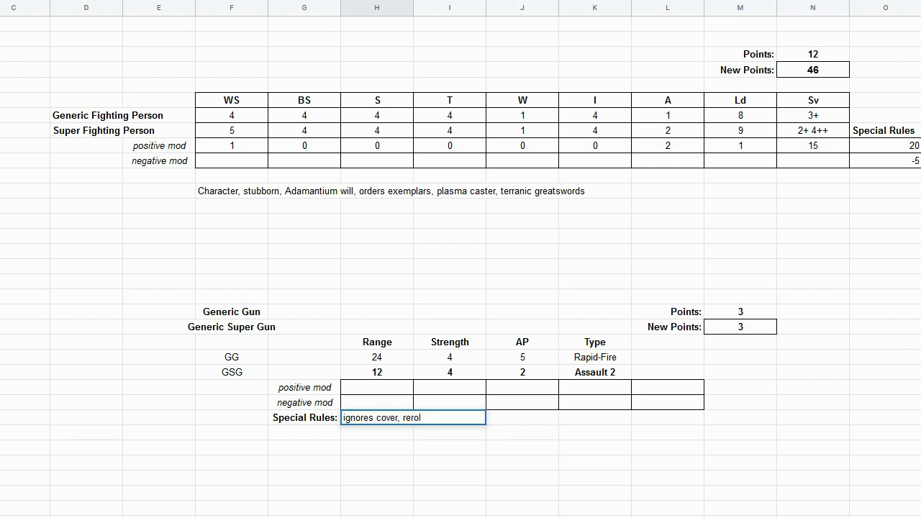
type("l overwatch")
left_click(450, 433)
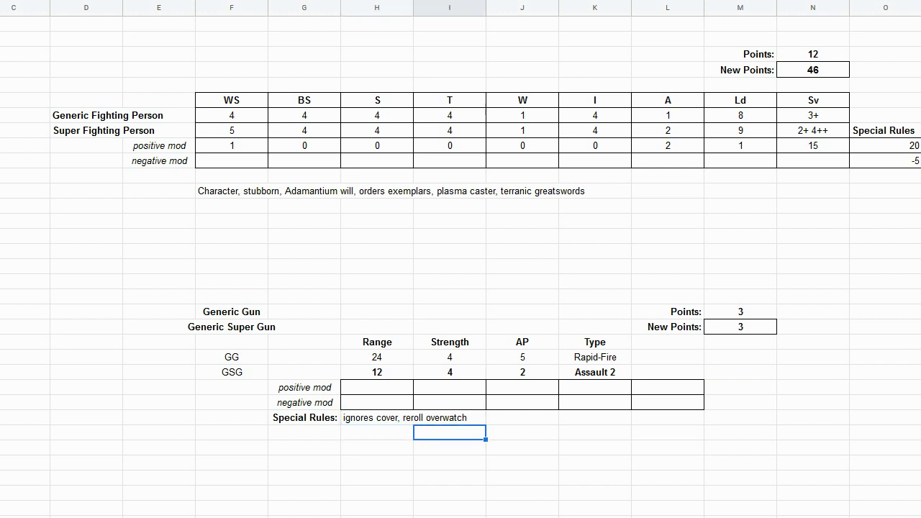
- Enter 2 as the negative modifier for the Generic Super Gun's range
left_click(377, 387)
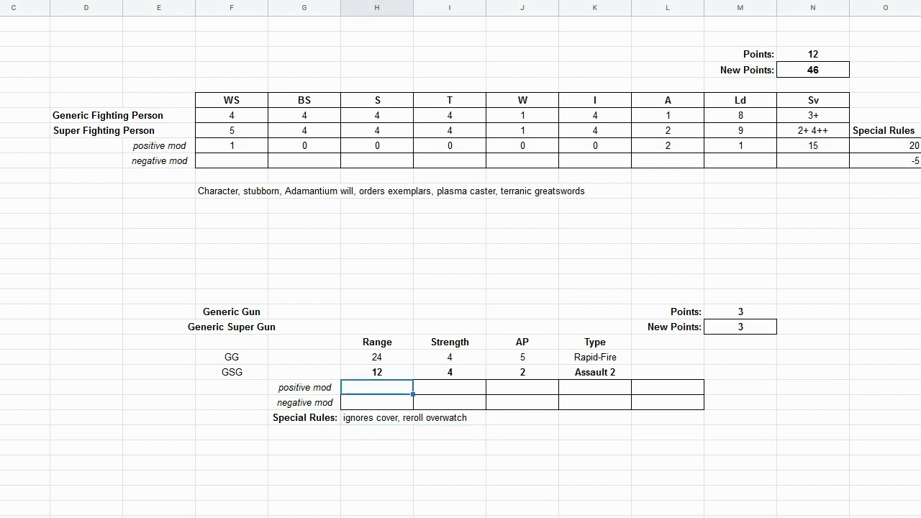
left_click(377, 403)
type("2")
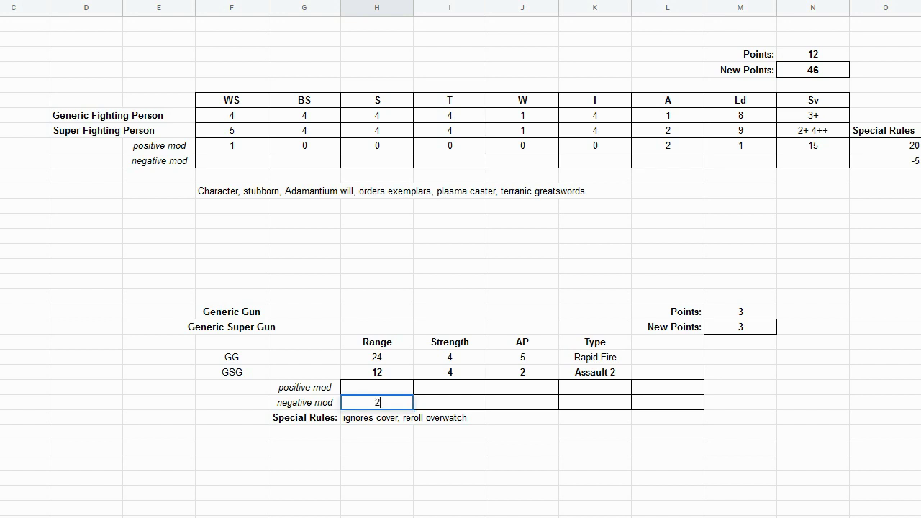
key("Left")
type("-")
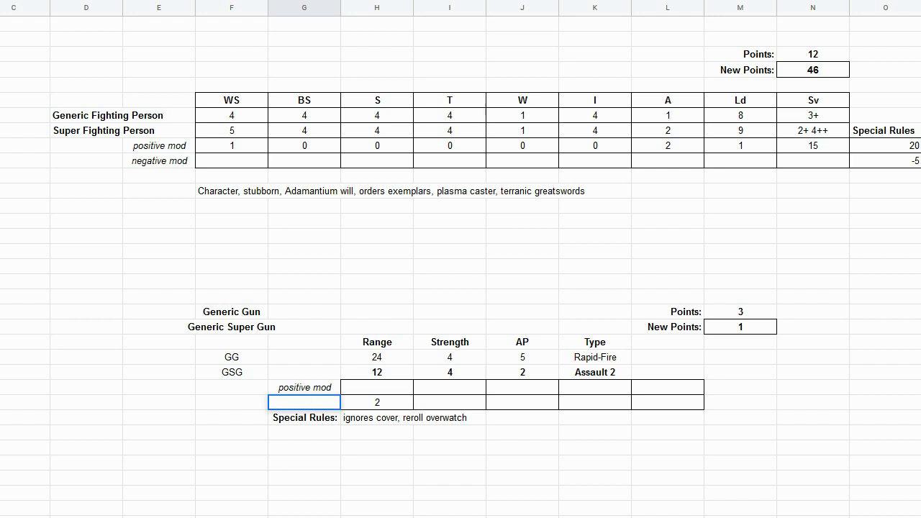
left_click(377, 433)
key("ctrl+z")
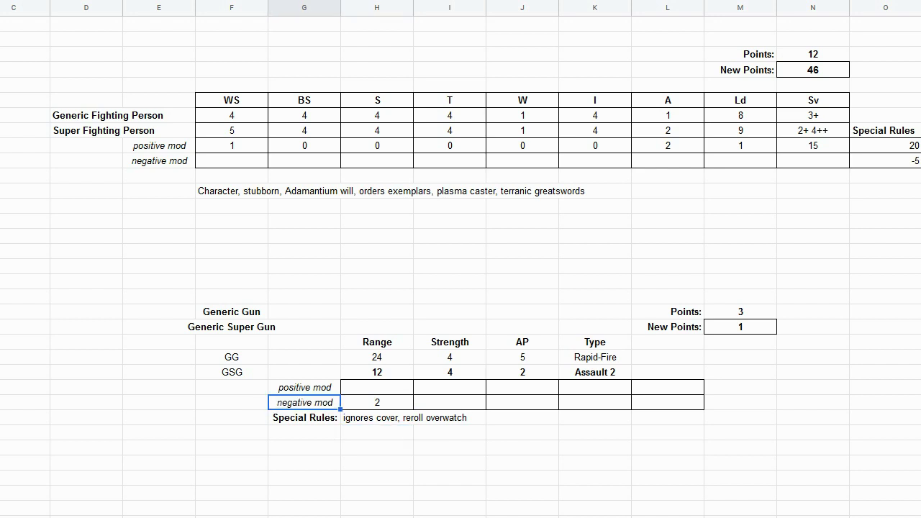
- Enter 0 as both the positive and the negative modifier for the Generic Super Gun's strength
double_click(377, 403)
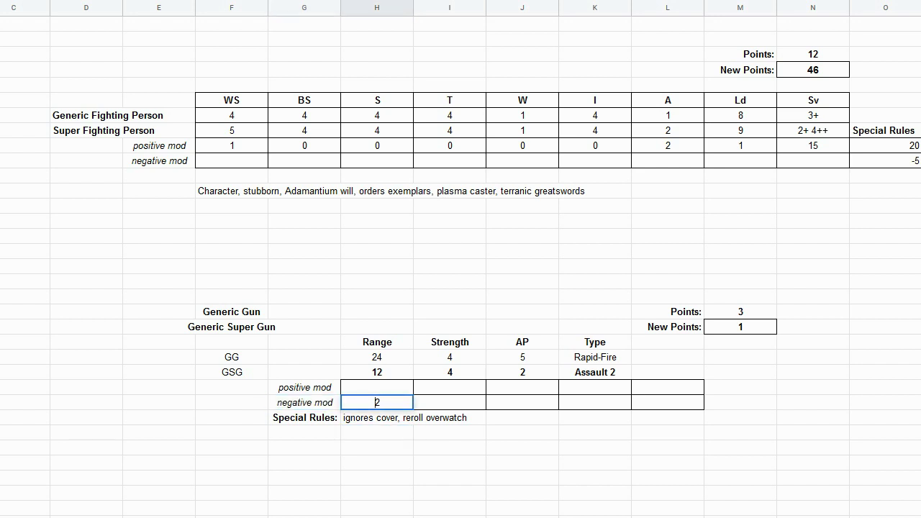
left_click(523, 463)
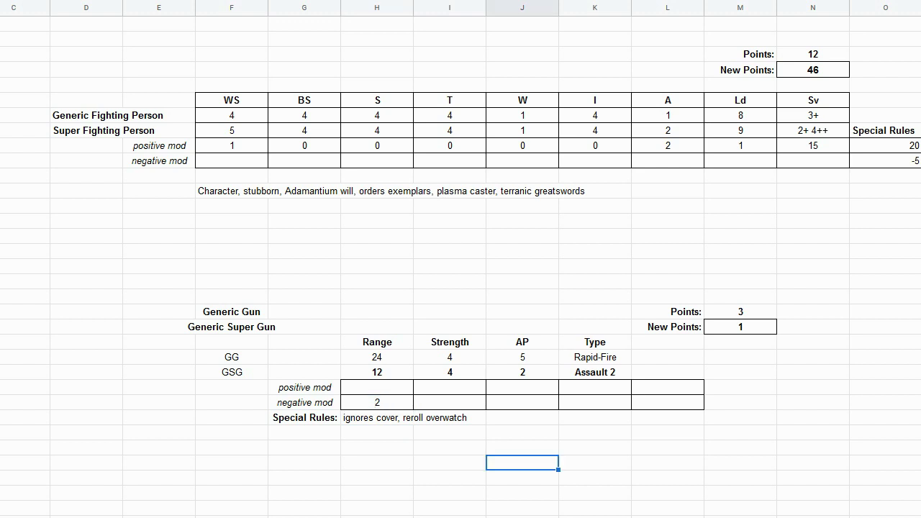
left_click(450, 403)
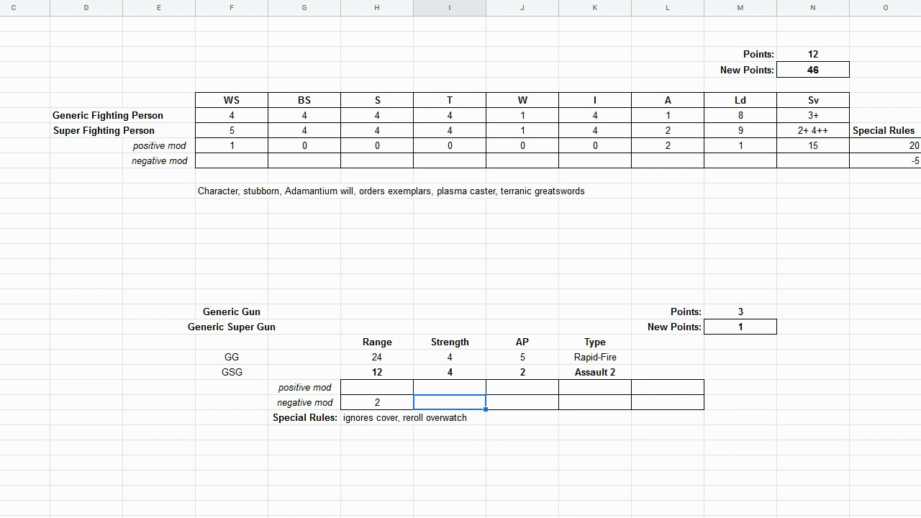
left_click(449, 388)
type("0")
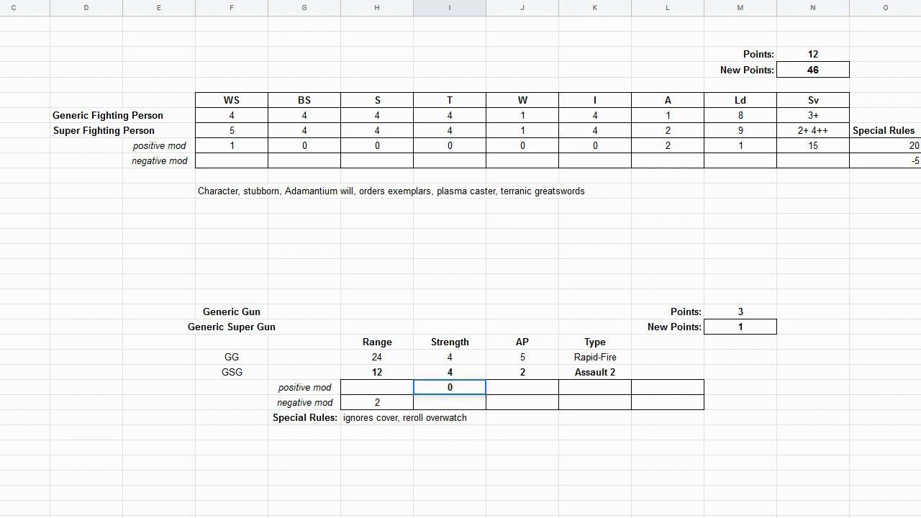
key("Return")
type("0")
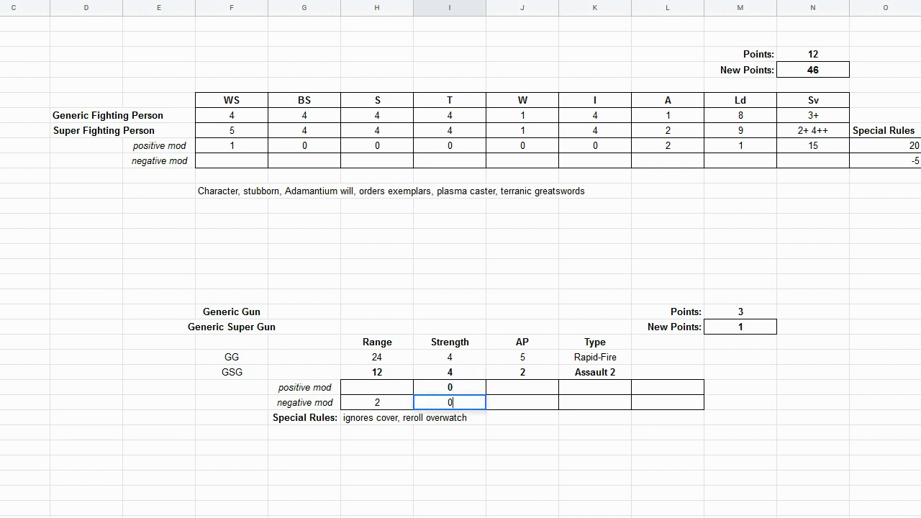
- Remove the bold formatting from the Generic Super Gun's positive modifier row
key("Up")
left_click_drag(377, 388, 667, 388)
key("ctrl+b")
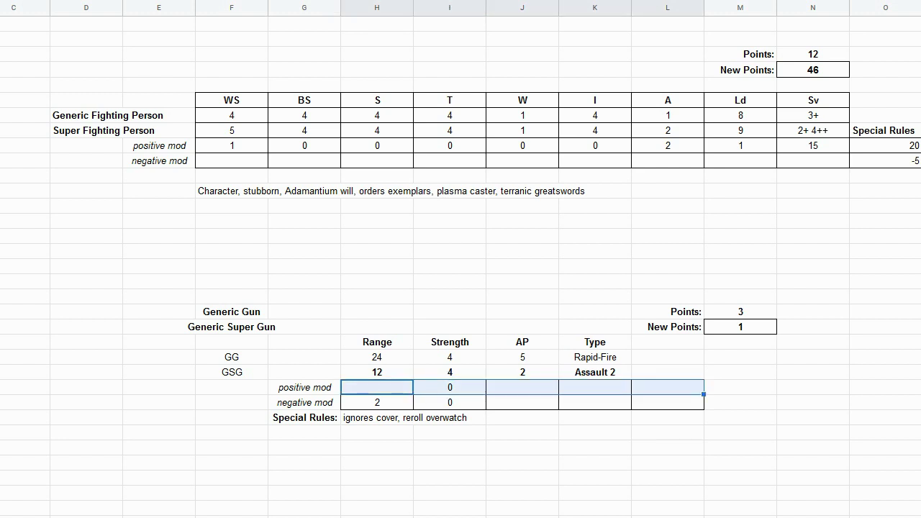
- Enter negative modifiers of 6 for the Generic Super Gun's AP and 1 for its type
left_click(522, 403)
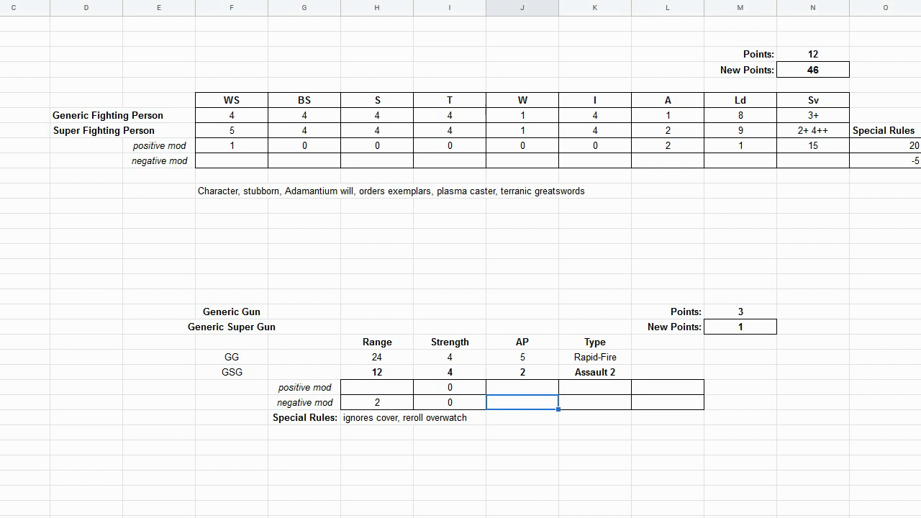
type("3")
key("Delete")
type("6")
key("Return")
key("Right")
key("Up")
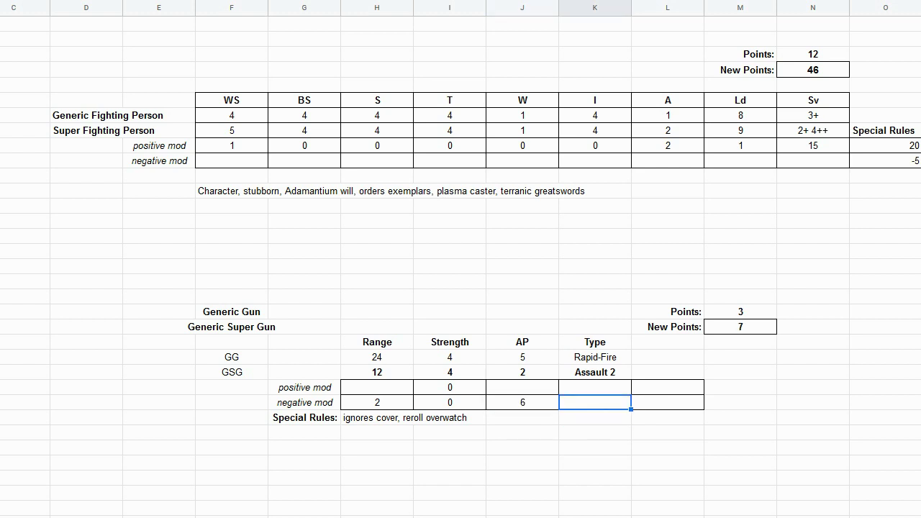
type("1")
key("Return")
key("Right")
key("Up")
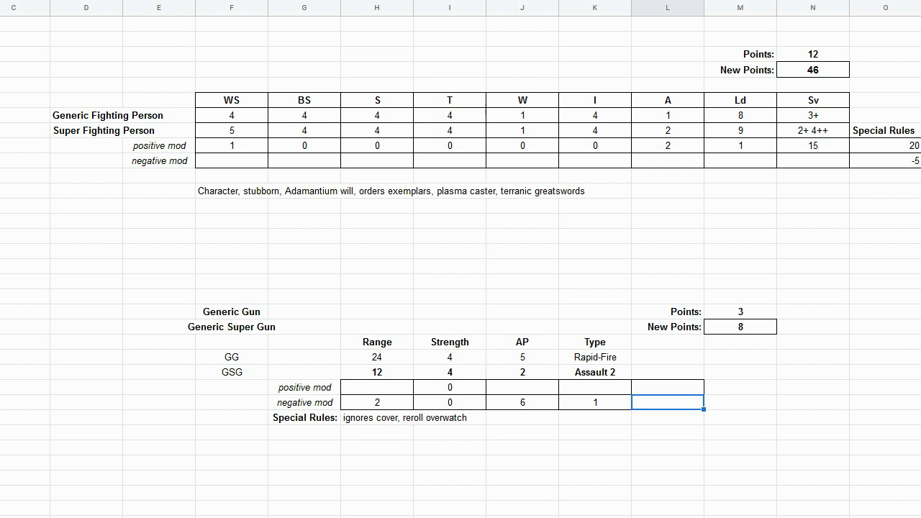
- Set the negative modifier in the unlabelled column beside the Generic Super Gun's type to 4
type("2")
key("Return")
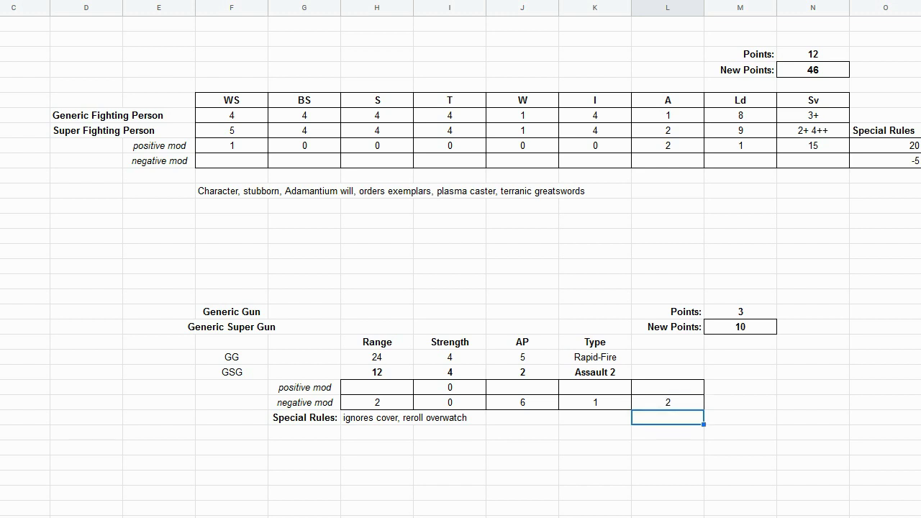
key("Up")
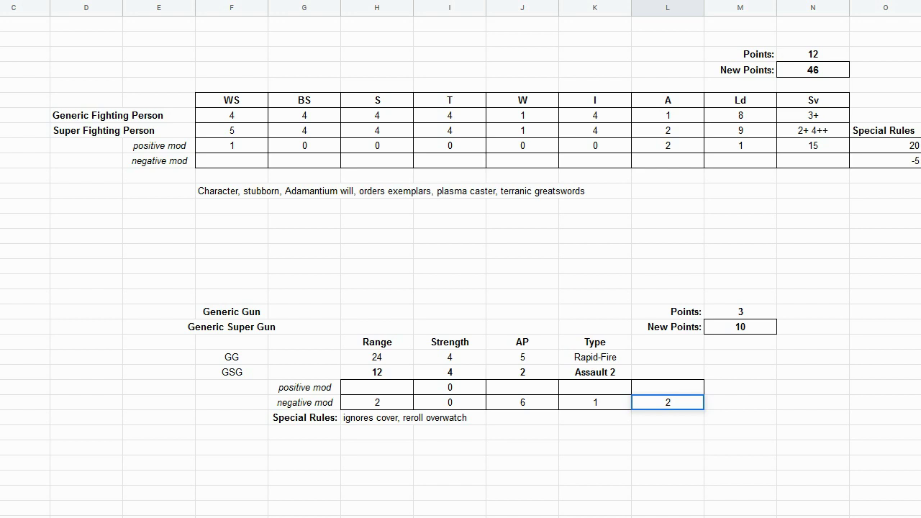
key("BackSpace")
type("4")
key("Return")
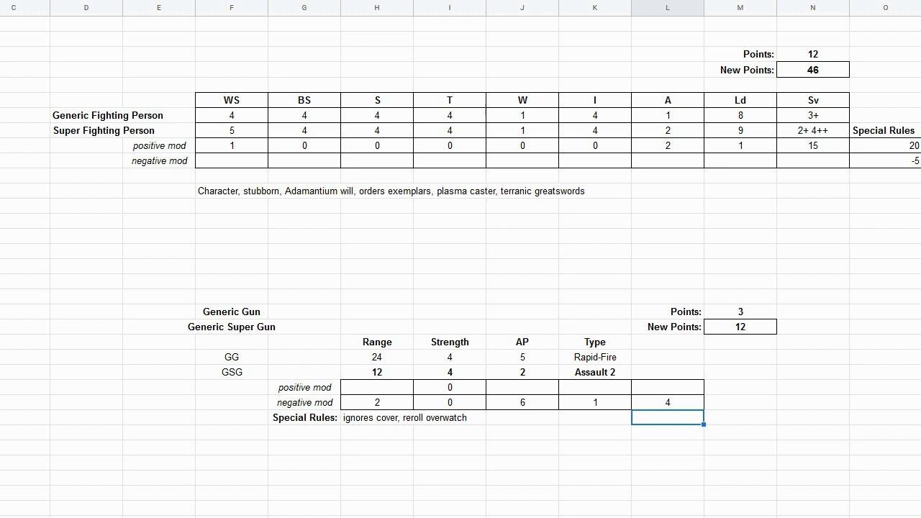
- Set the Super Fighting Person's positive modifier for Special Rules to 32
left_click(740, 327)
left_click(741, 297)
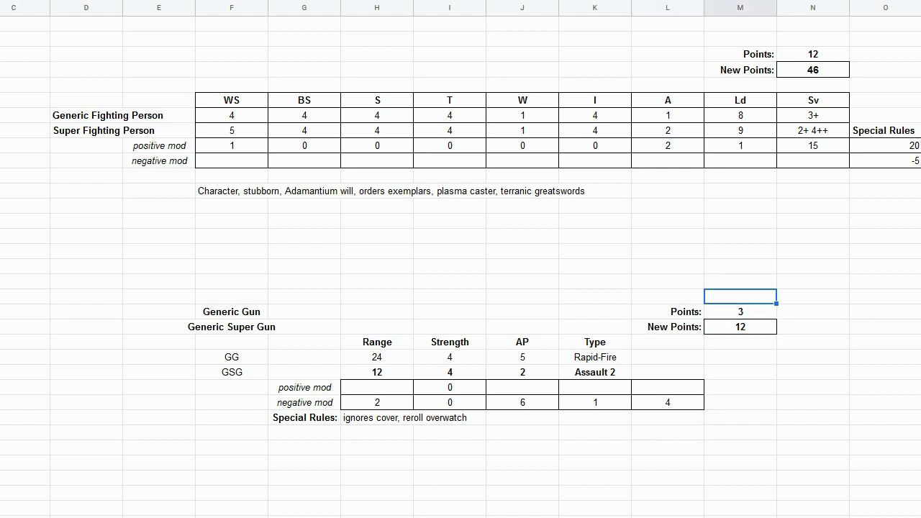
left_click(885, 146)
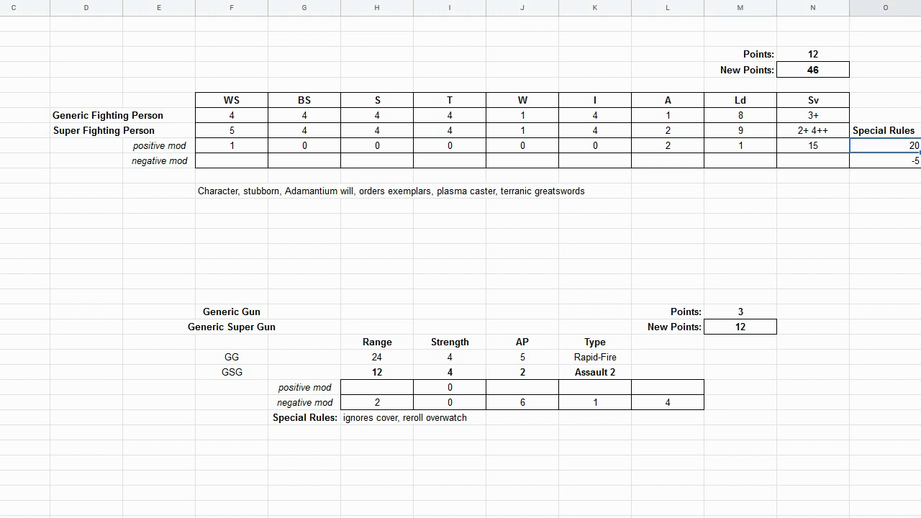
type("32")
key("Return")
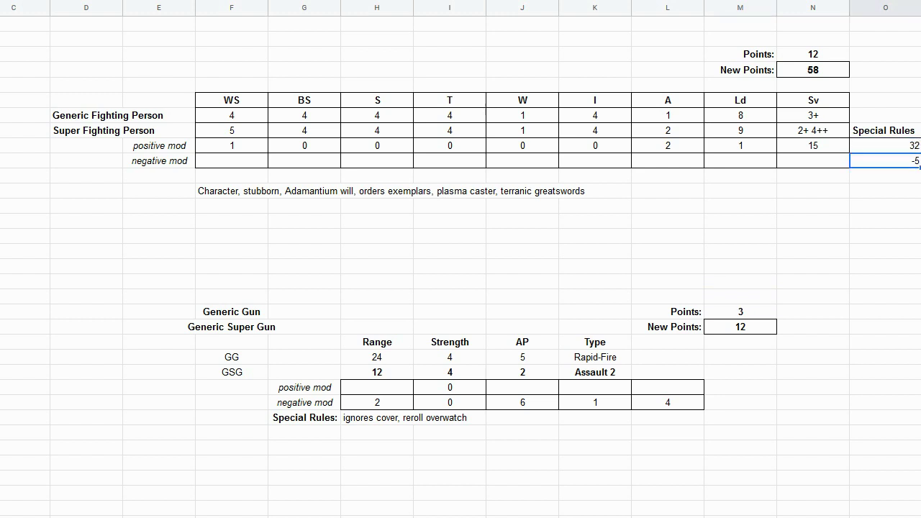
- Review the Super Fighting Person's new points against the Inner Circle Knights datasheet and the listed special rules
left_click(814, 70)
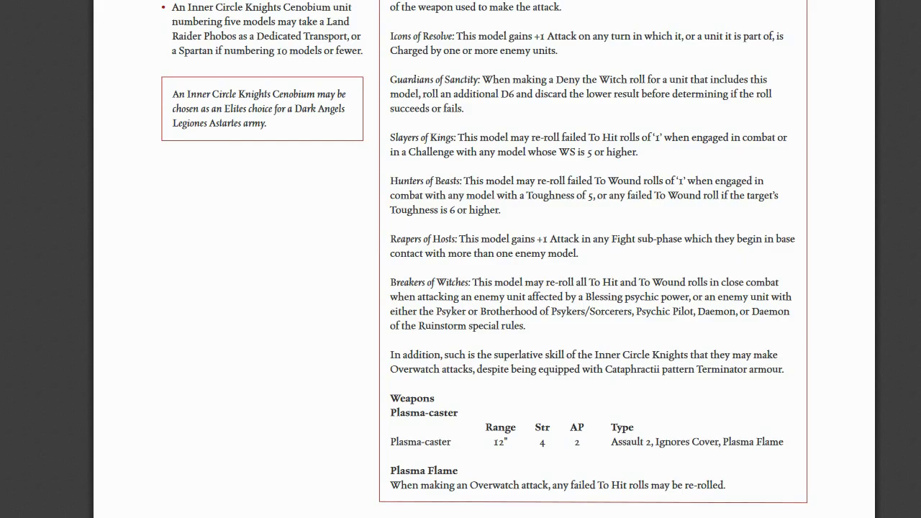
scroll(484, 259, "up", 7)
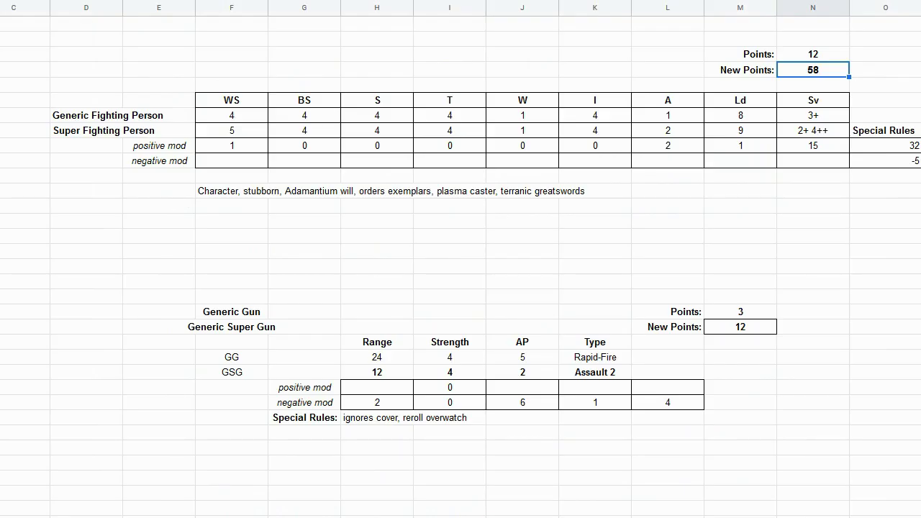
left_click(232, 192)
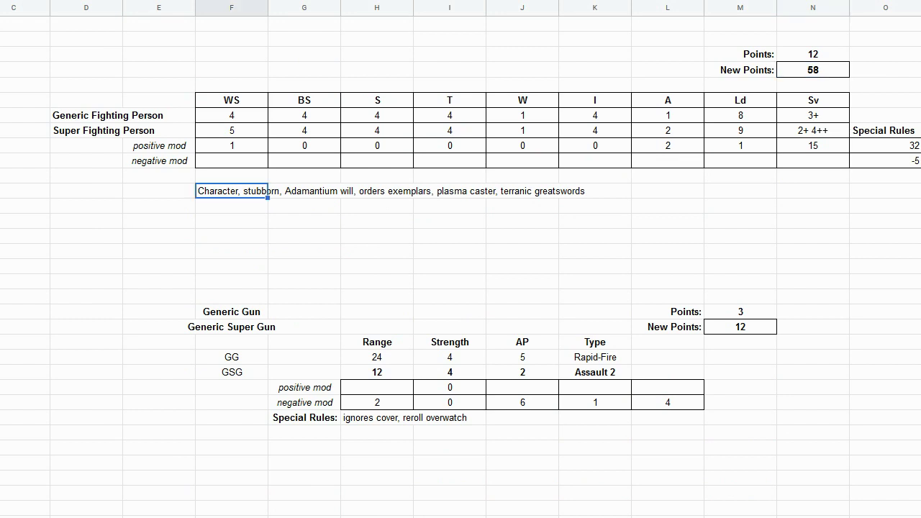
key("shift+Right")
key("shift+Right")
key("shift+Right")
key("shift+Right")
key("shift+Right")
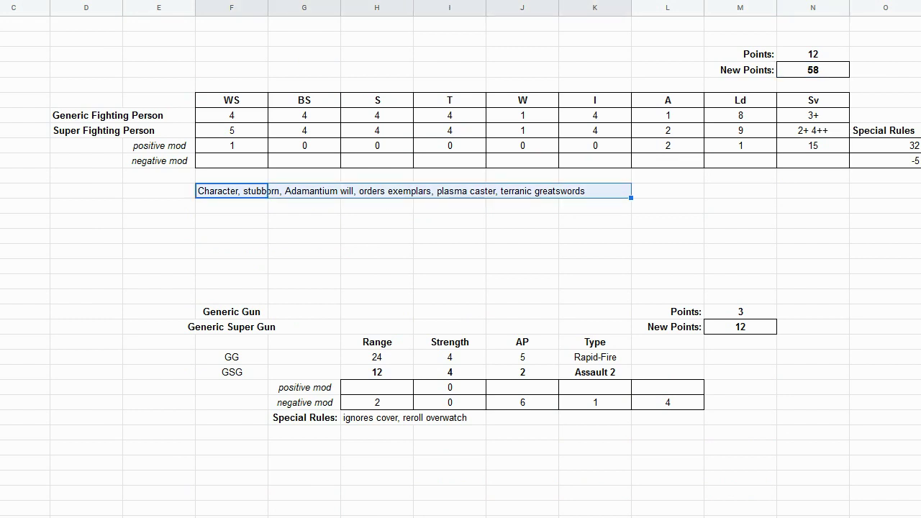
left_click(668, 190)
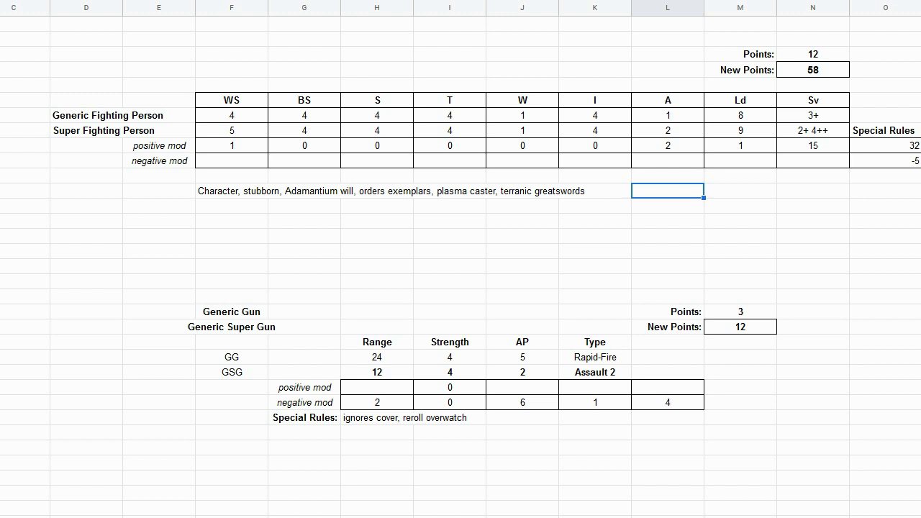
- Enter positive modifiers for the Generic Super Gun: 6 for AP, 1 for type and 4 in the unlabelled column
left_click(523, 388)
type("6")
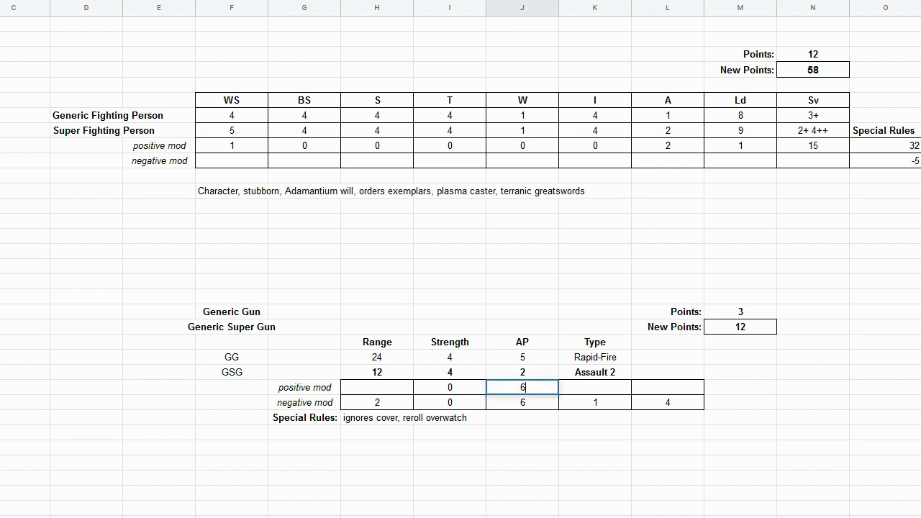
key("Tab")
type("1")
key("Tab")
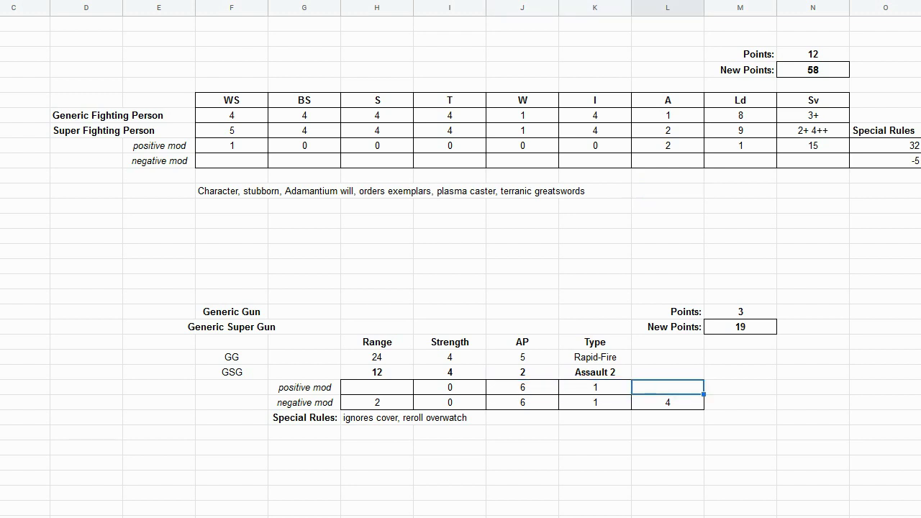
type("4")
key("Down")
- Clear the Generic Super Gun's negative modifiers for AP, type and the unlabelled column
key("shift+Left")
key("shift+Left")
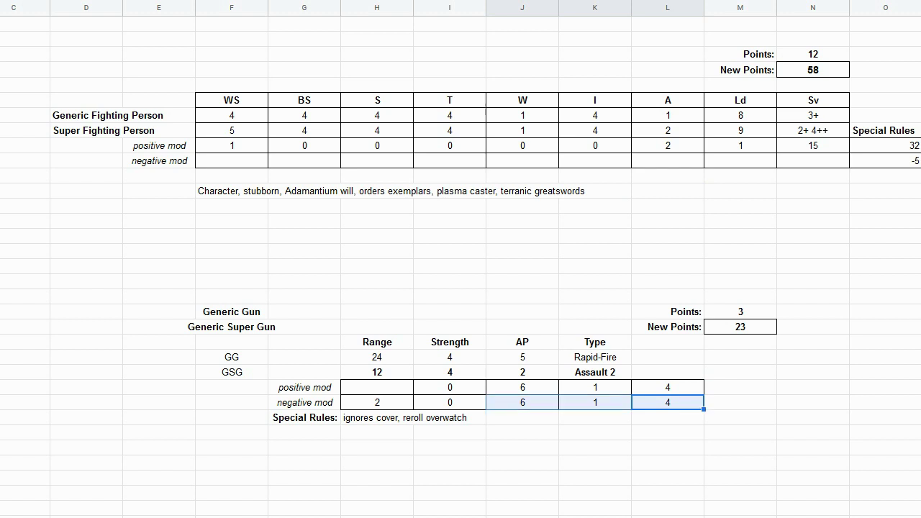
key("Delete")
left_click(595, 282)
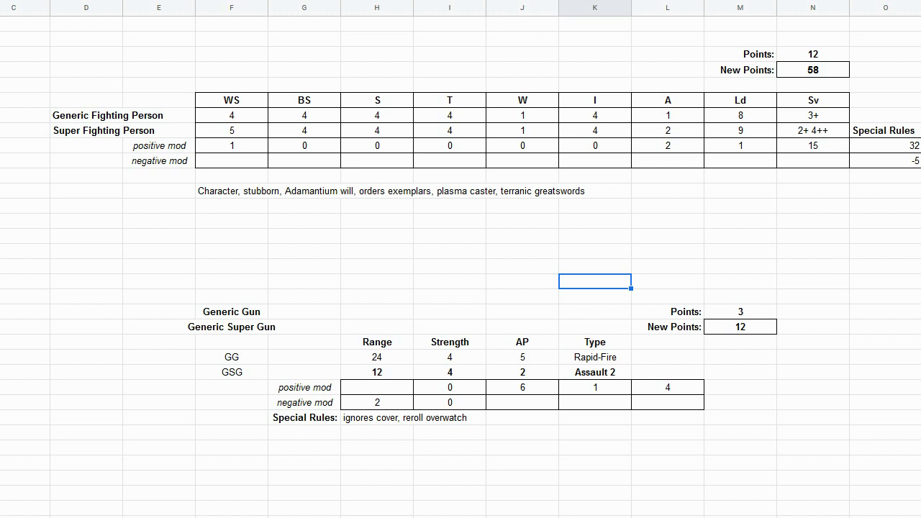
left_click(813, 70)
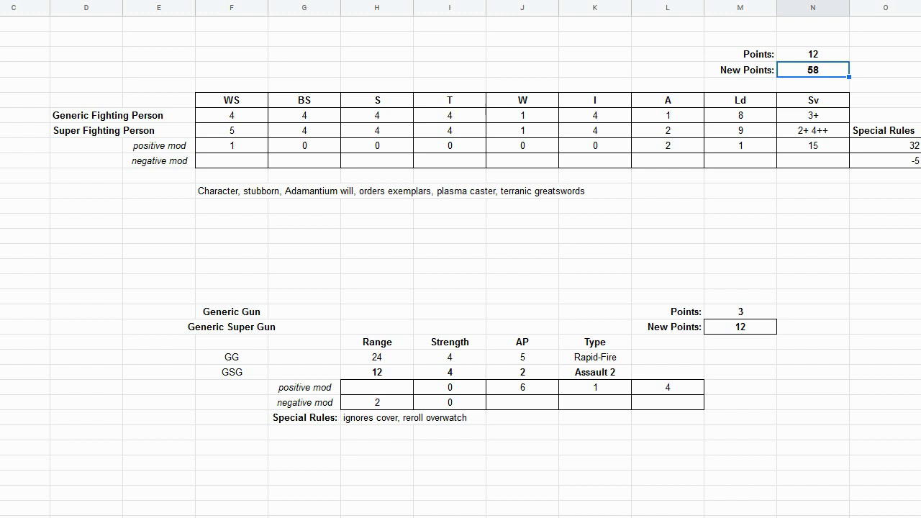
left_click_drag(232, 146, 885, 145)
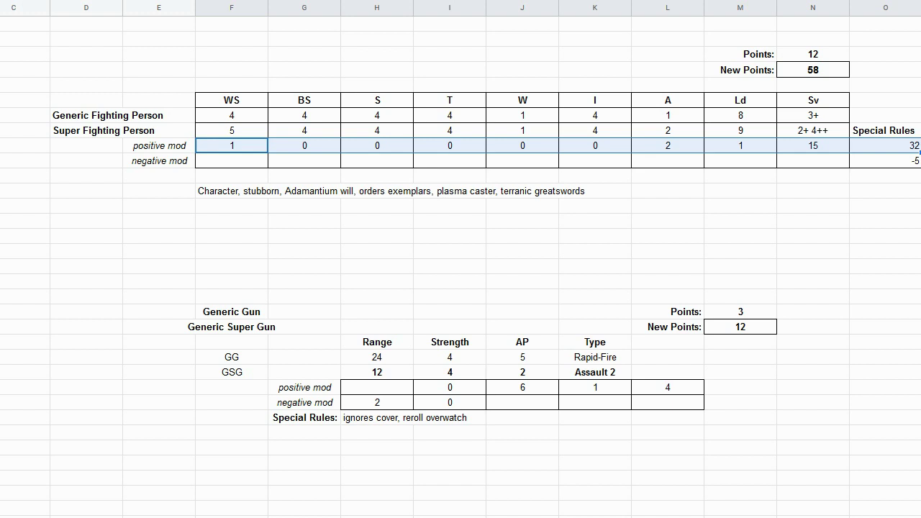
left_click(667, 206)
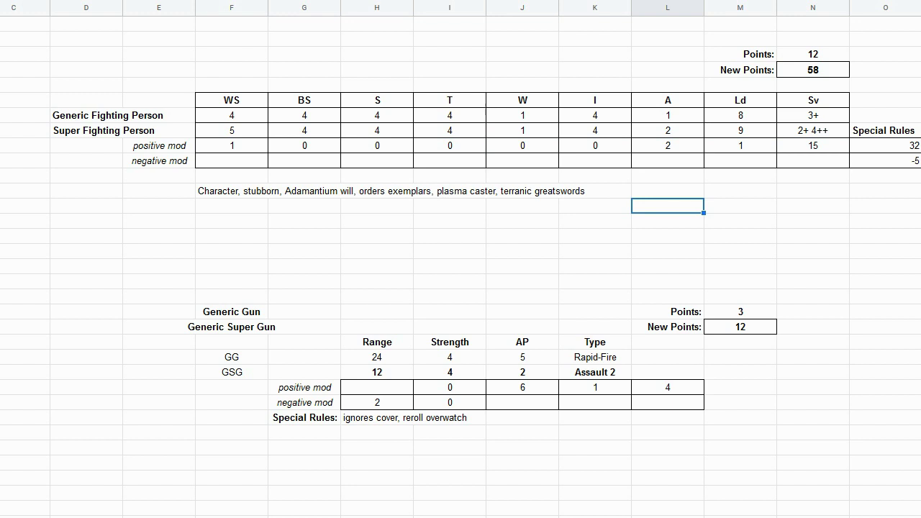
left_click_drag(86, 85, 812, 115)
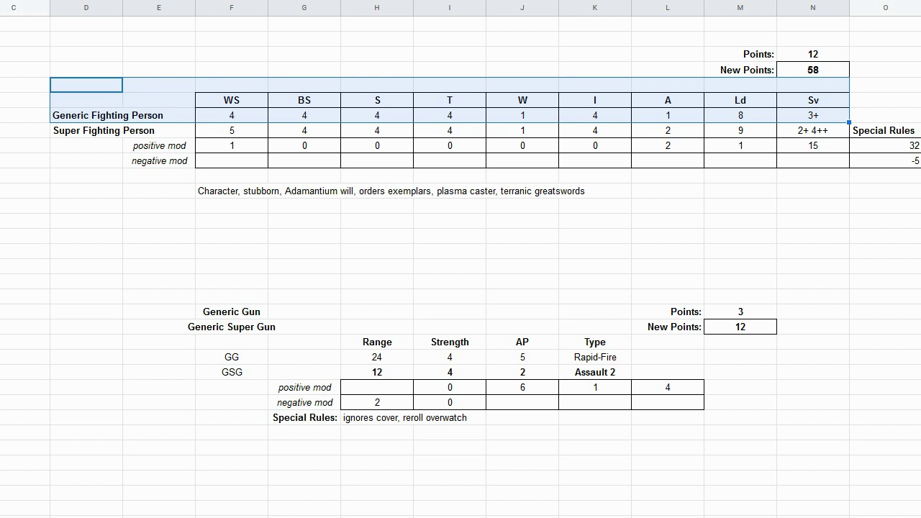
left_click(814, 176)
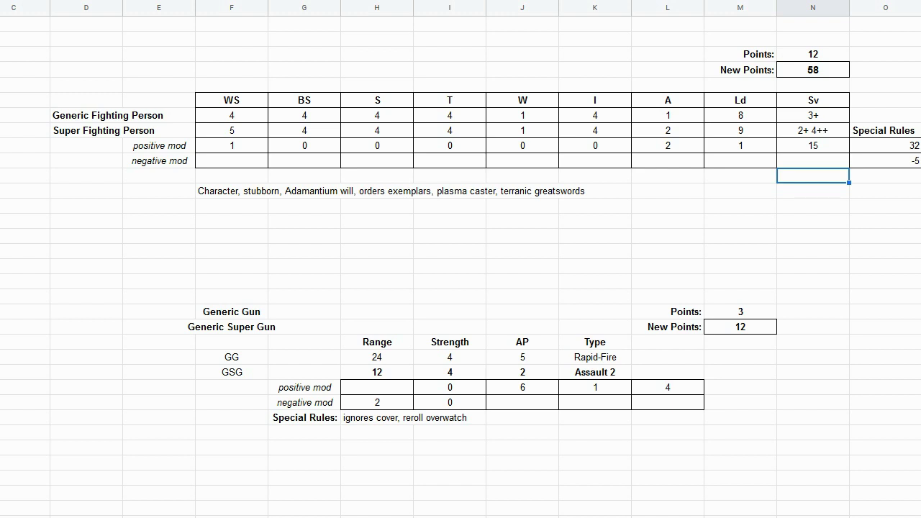
- Clear the Super Fighting Person's stat line and all its modifiers, including both Special Rules modifiers
left_click_drag(231, 130, 813, 145)
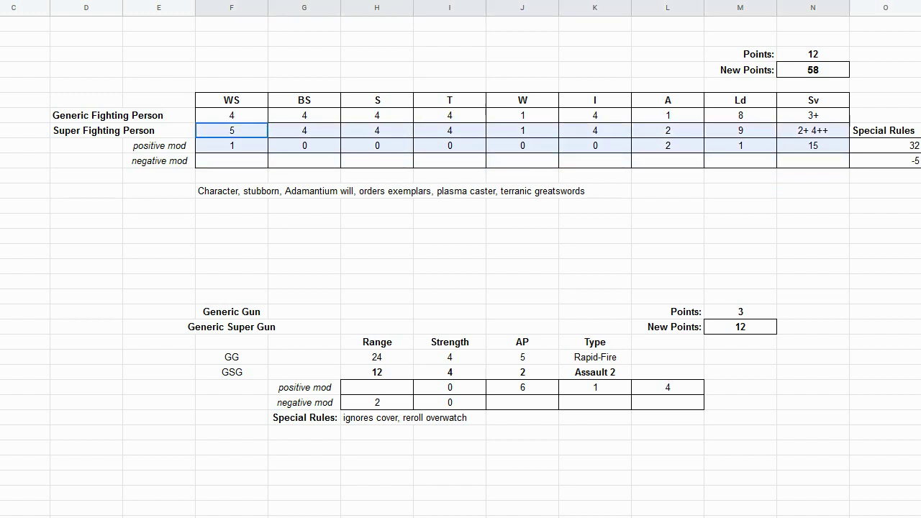
key("Delete")
left_click(885, 130)
left_click(886, 146)
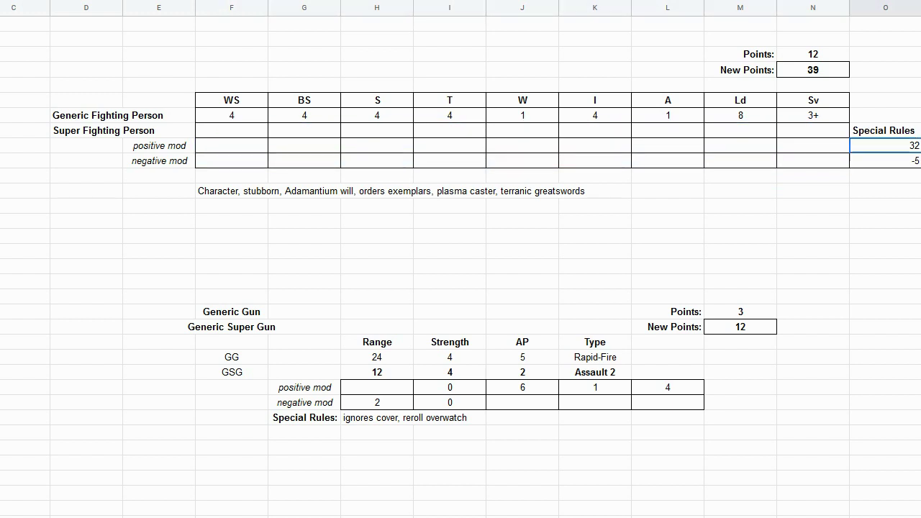
key("Delete")
left_click(886, 160)
key("Delete")
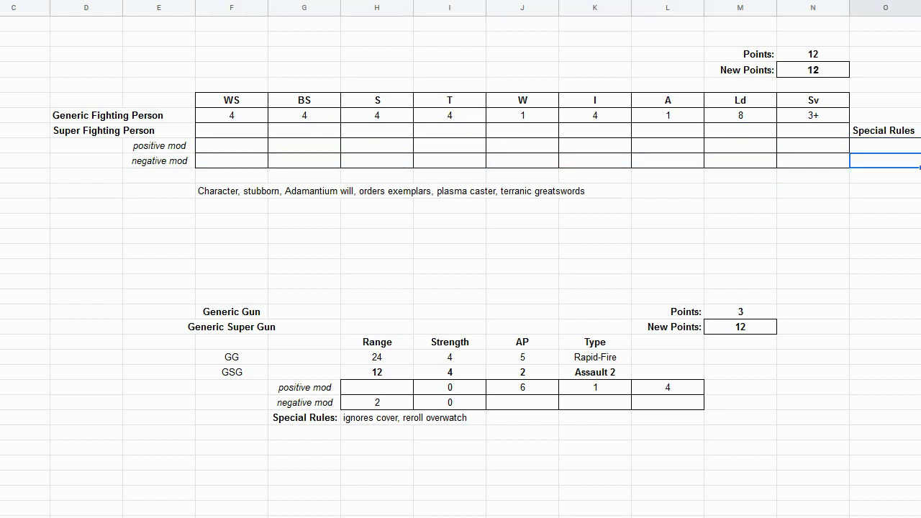
- Clear all positive and negative modifiers of the Generic Super Gun
left_click_drag(377, 387, 668, 403)
key("Delete")
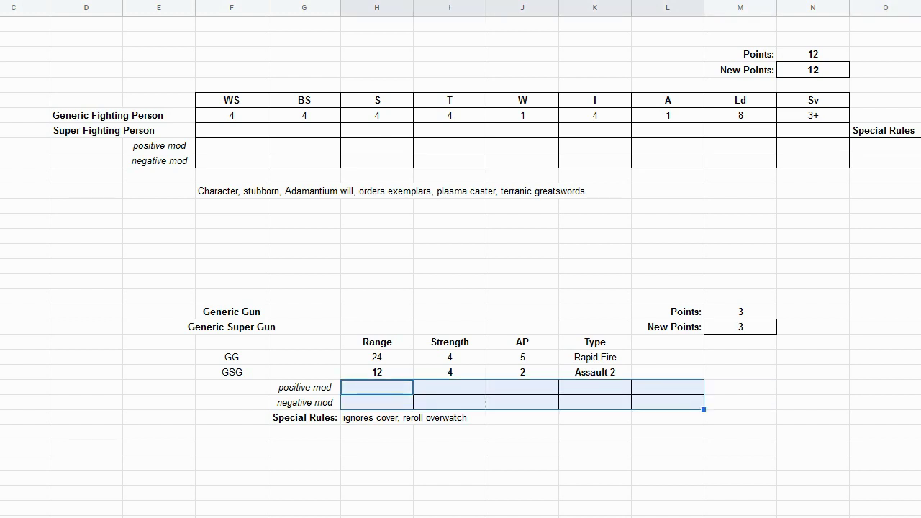
left_click(813, 372)
- Enter 3 for the Super Fighting Person's WS, BS, S and T
left_click(232, 130)
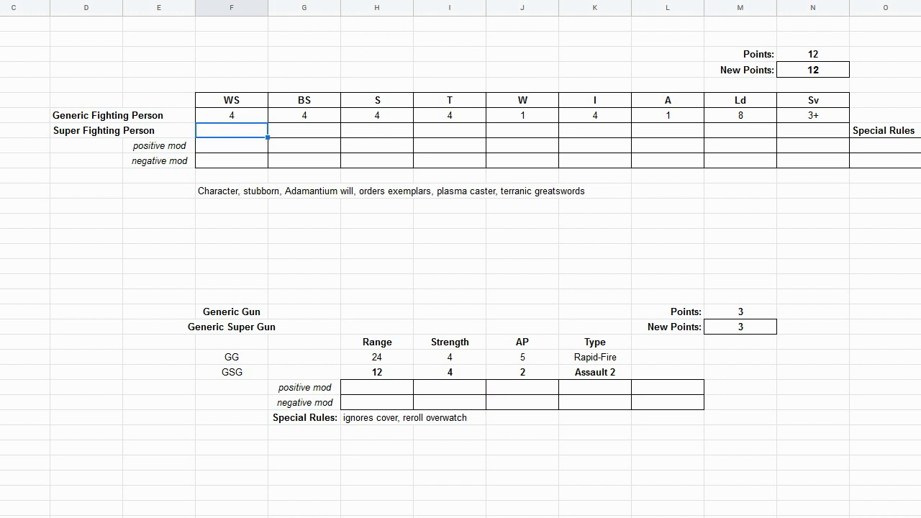
type("3")
key("Tab")
type("3")
key("Tab")
type("3")
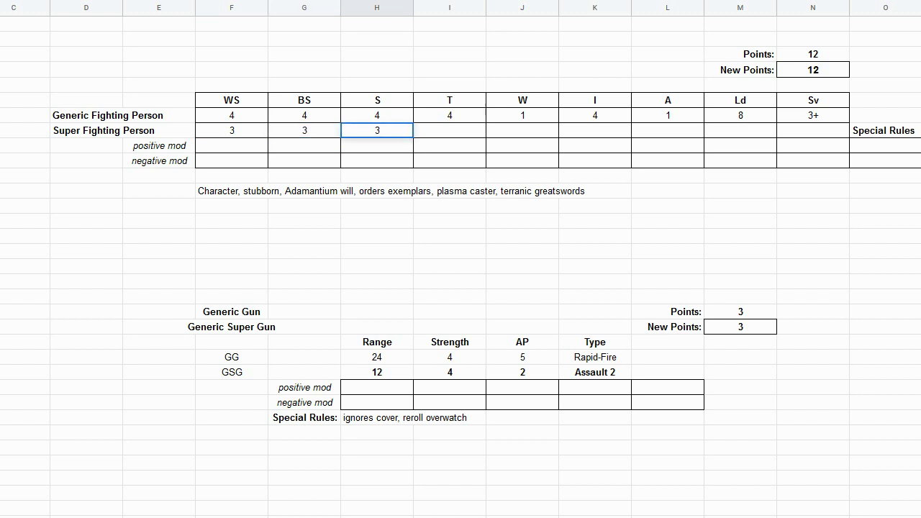
key("Tab")
type("3")
key("Tab")
- Complete the Super Fighting Person's stat line with W 1, I 3, A 1, Ld 7 and Sv 5+
type("1")
key("Tab")
type("3")
key("Tab")
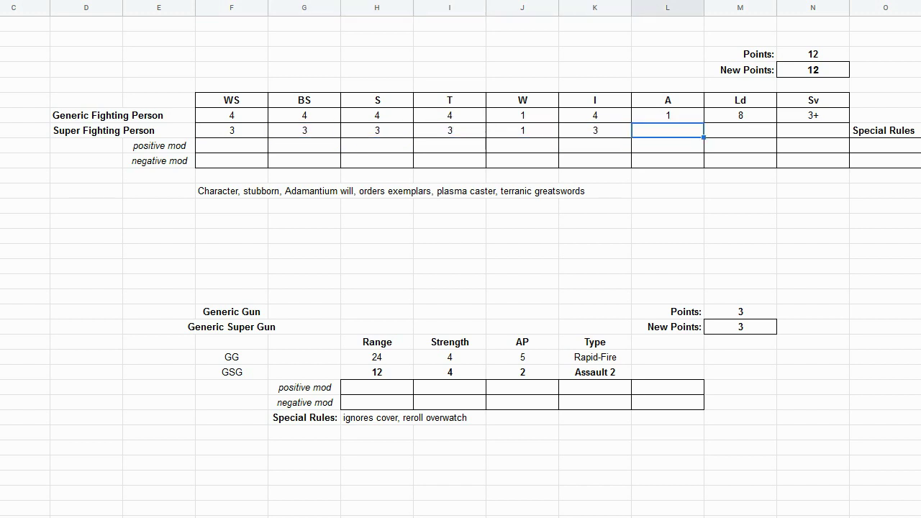
type("1")
key("Tab")
type("7")
key("Tab")
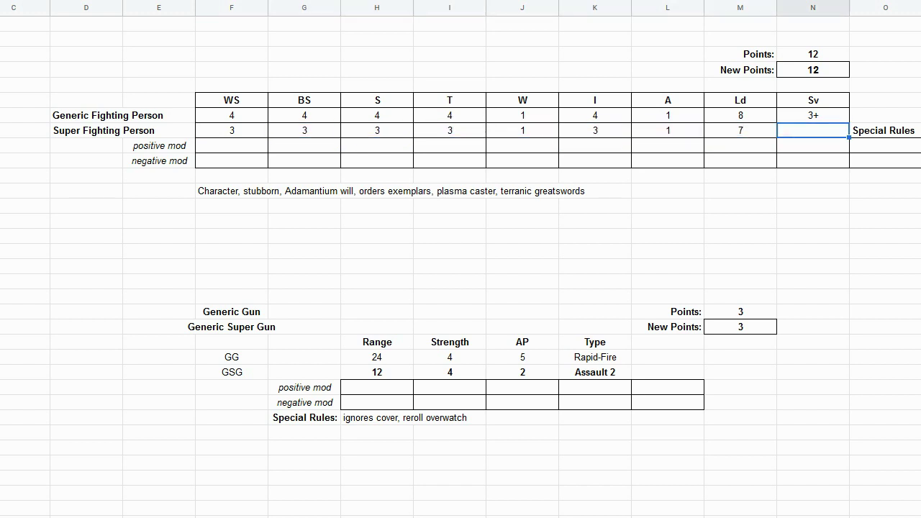
type("5+")
key("Return")
- Enter a negative modifier of -1 for the Super Fighting Person's WS, BS, S and T
key("Left")
key("Left")
key("Left")
key("Left")
key("Left")
key("Left")
key("Left")
key("Left")
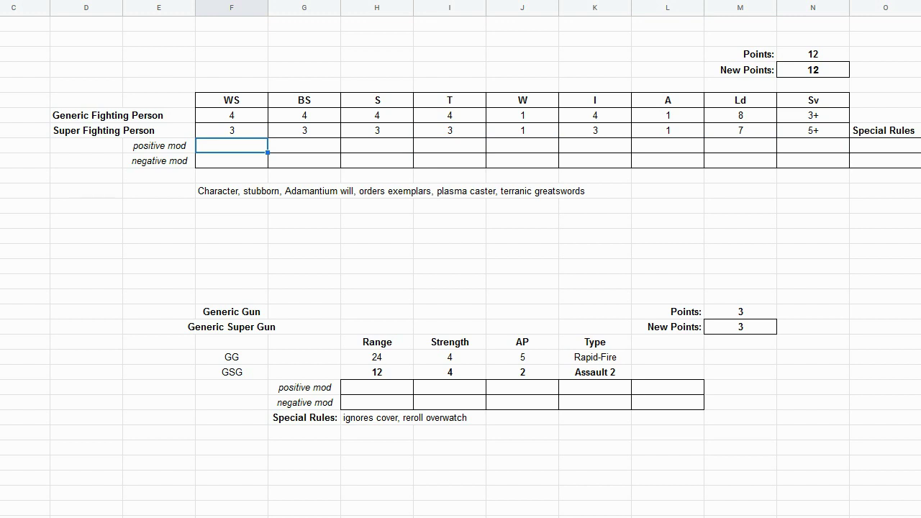
key("Down")
type("-1")
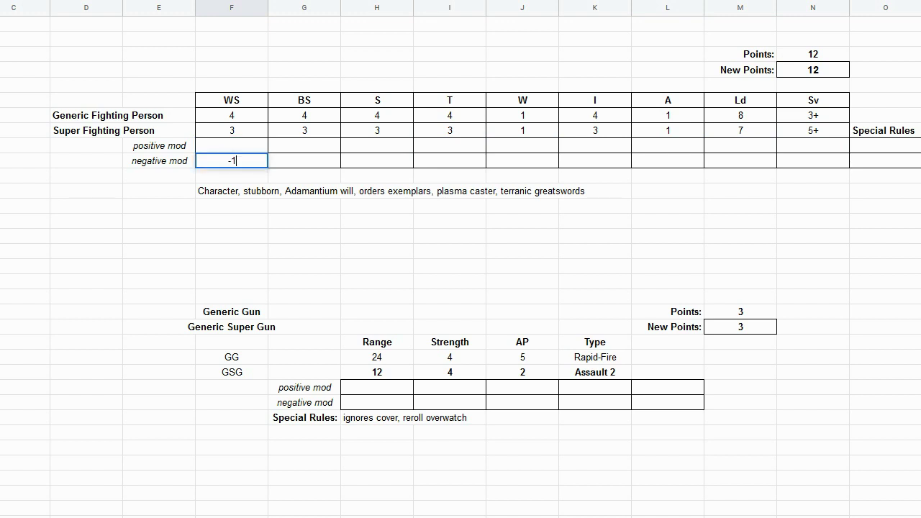
key("Tab")
type("-1")
key("Tab")
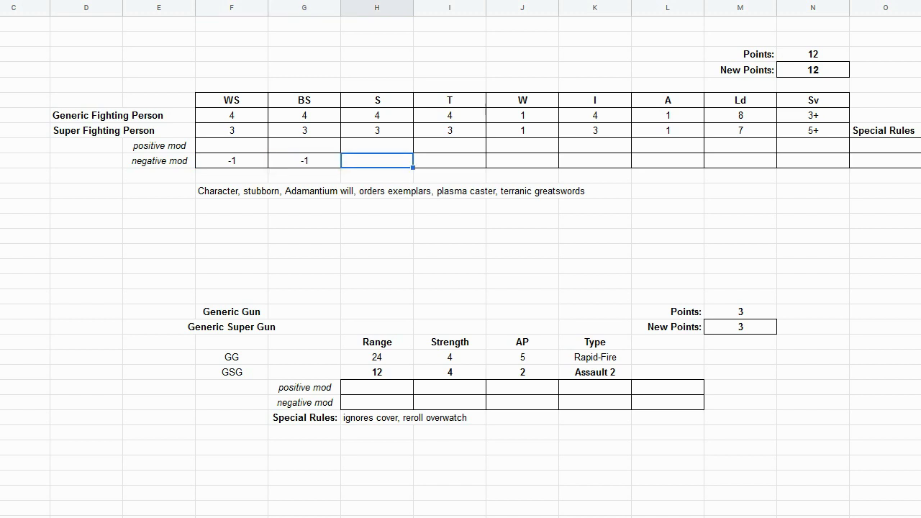
type("-1")
key("Tab")
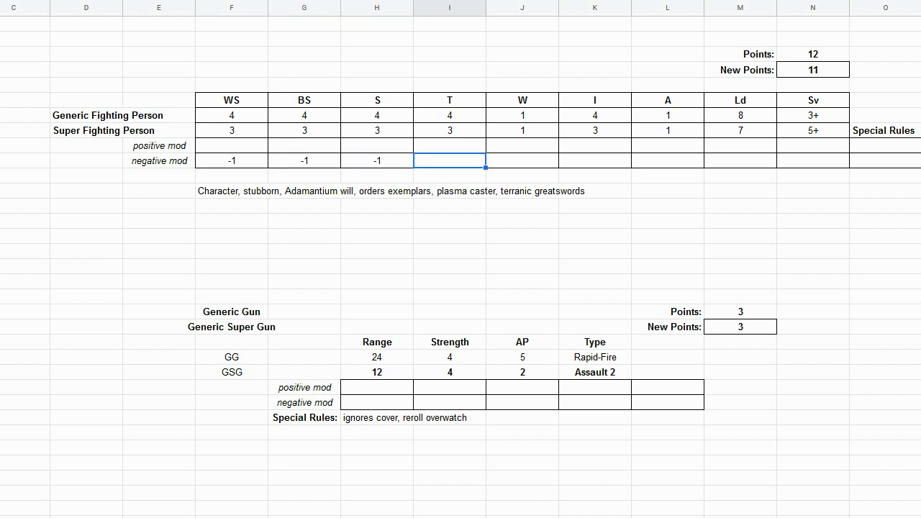
type("-1")
key("Tab")
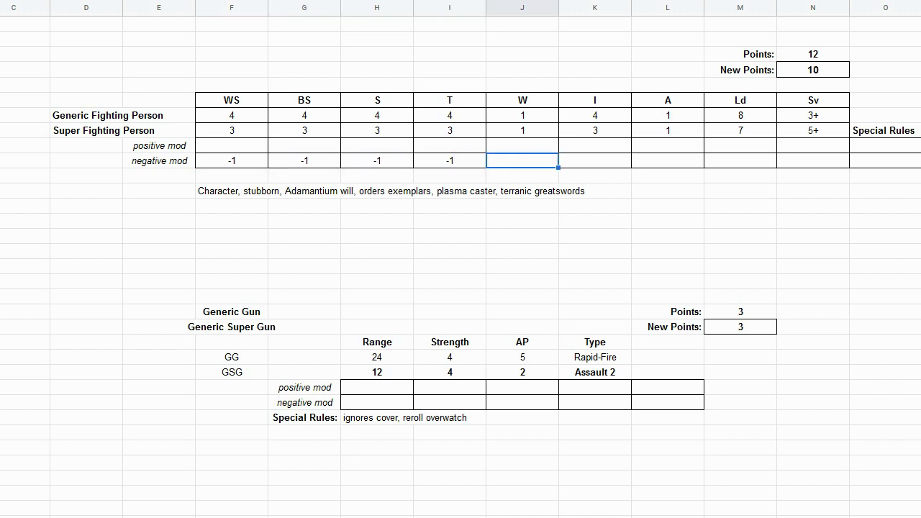
- Enter negative modifiers of -1 for W, I, A and Ld, and -4 for Sv
type("-1")
key("Tab")
type("-1")
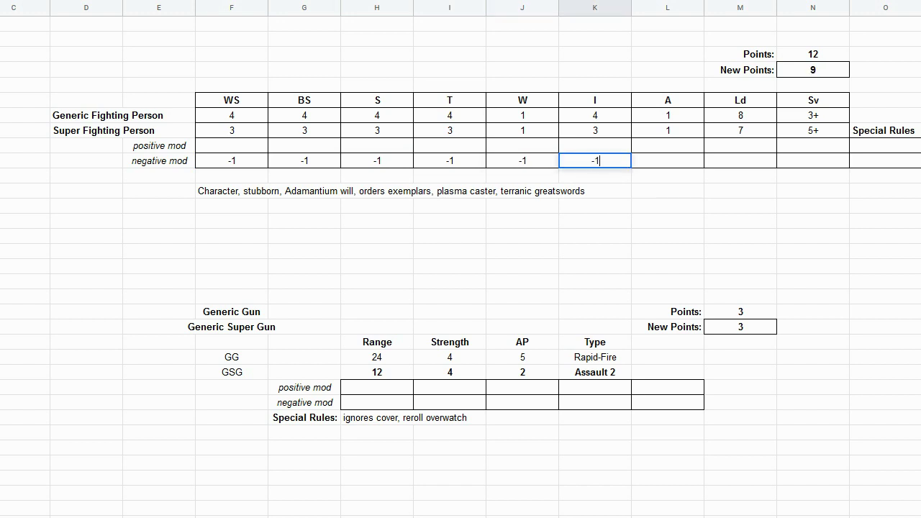
key("Tab")
type("-1")
key("Tab")
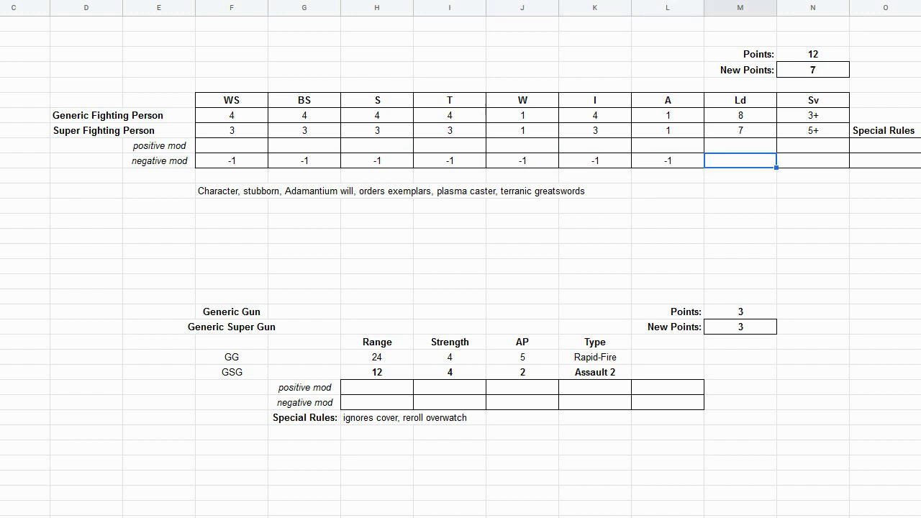
type("-1")
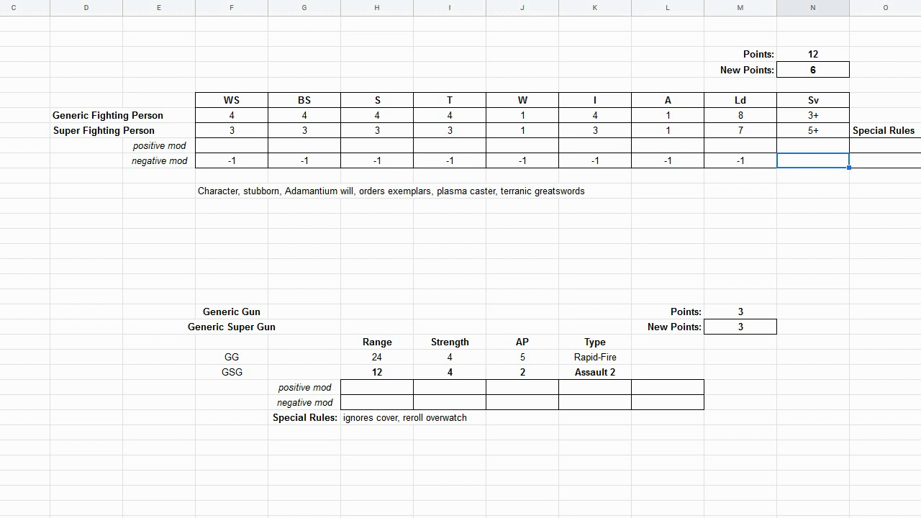
type("-4")
- Set the Super Fighting Person's negative modifier for A to 0
key("Left")
key("Left")
key("Left")
key("Right")
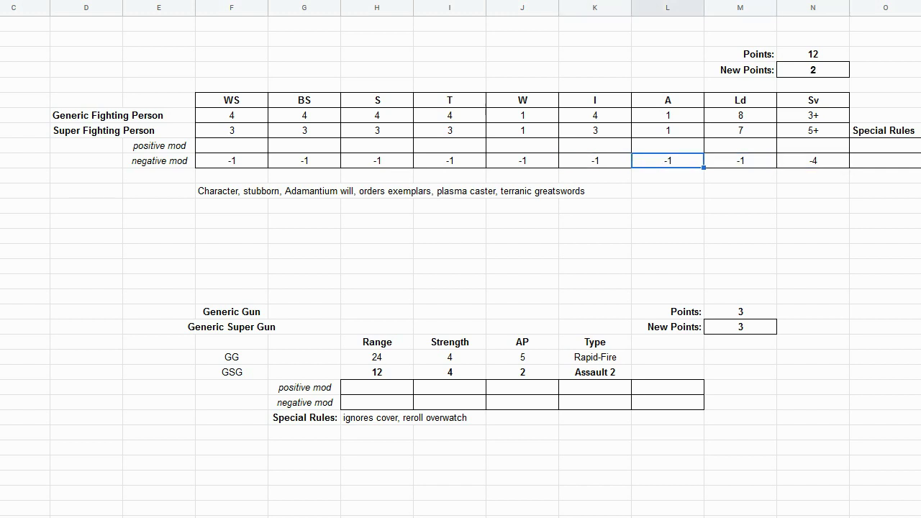
key("Delete")
type("0")
key("Return")
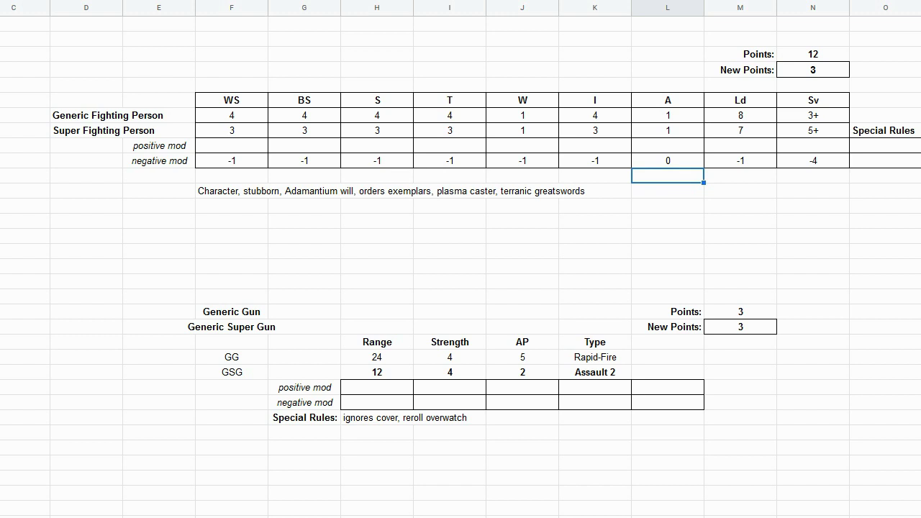
- Set the Super Fighting Person's negative modifier for W to 0
key("Right")
key("Up")
key("Left")
key("Left")
key("Left")
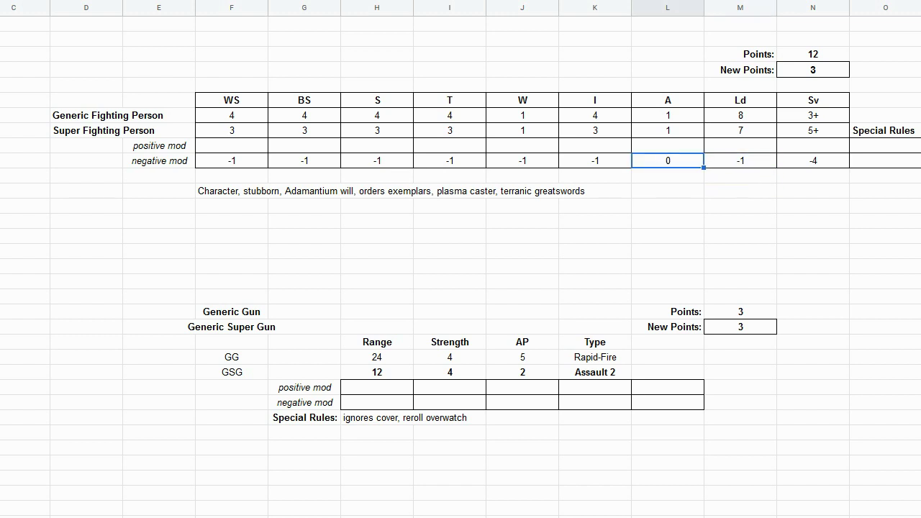
type("0")
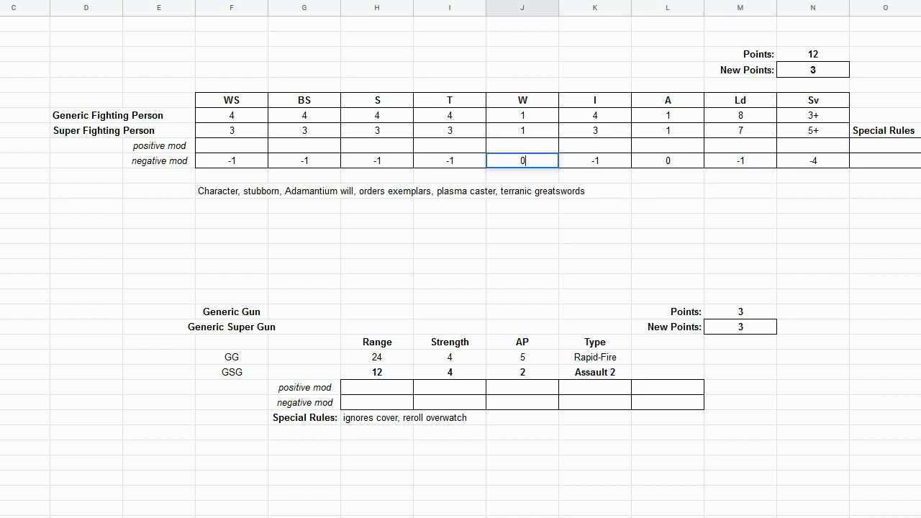
key("Return")
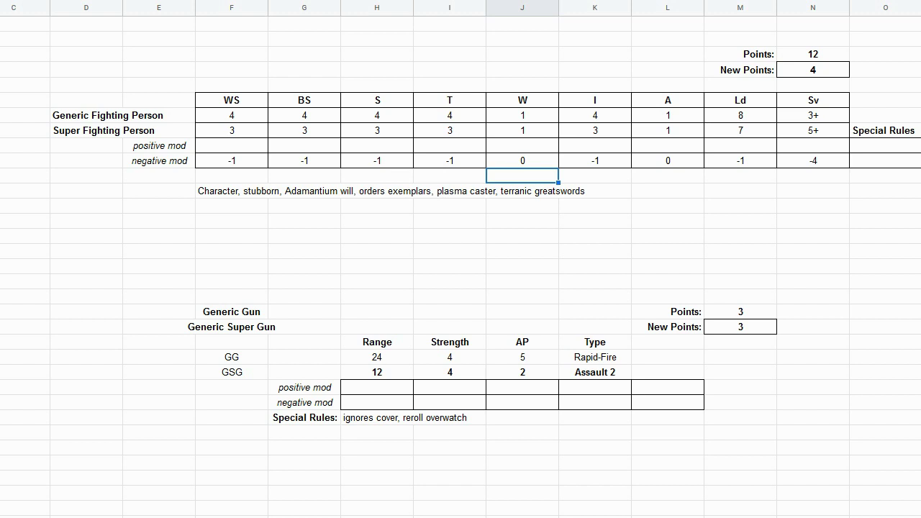
- Delete the note listing the character's special rules and weapons below the fighter's stat table
left_click_drag(814, 160, 232, 131)
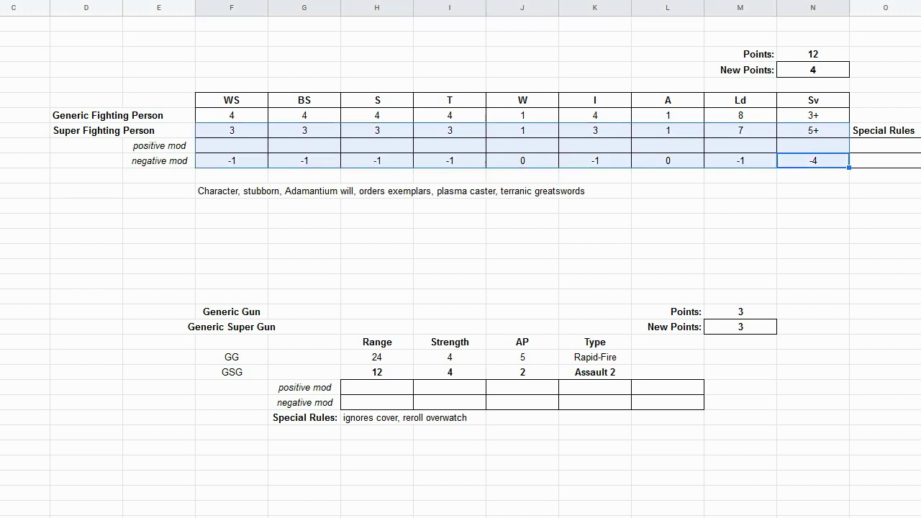
left_click(813, 191)
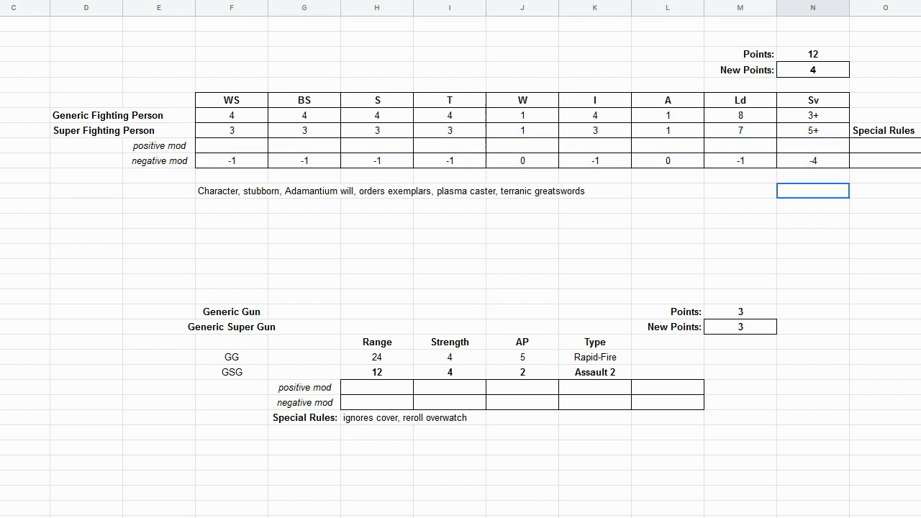
left_click_drag(232, 191, 522, 190)
key("Delete")
left_click(595, 221)
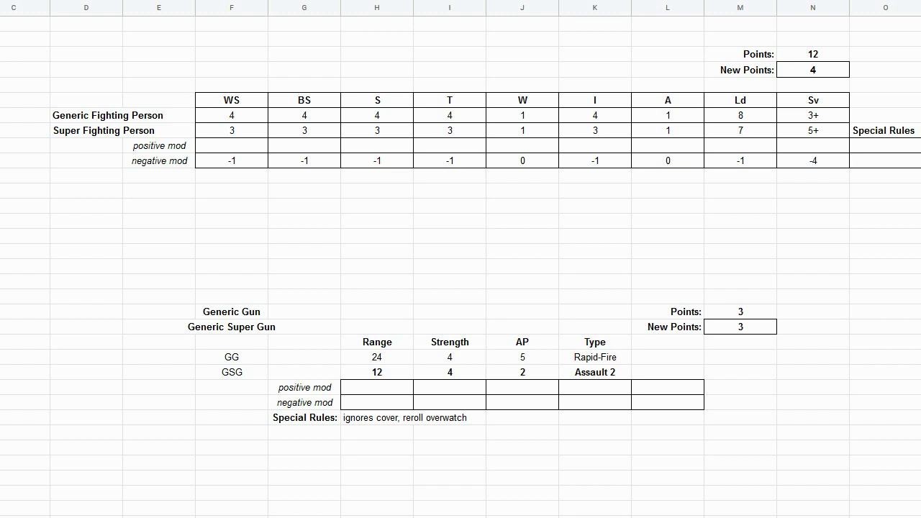
- Clear the Super Fighting Person's stat line and its modifiers from WS to Sv
left_click_drag(813, 161, 232, 131)
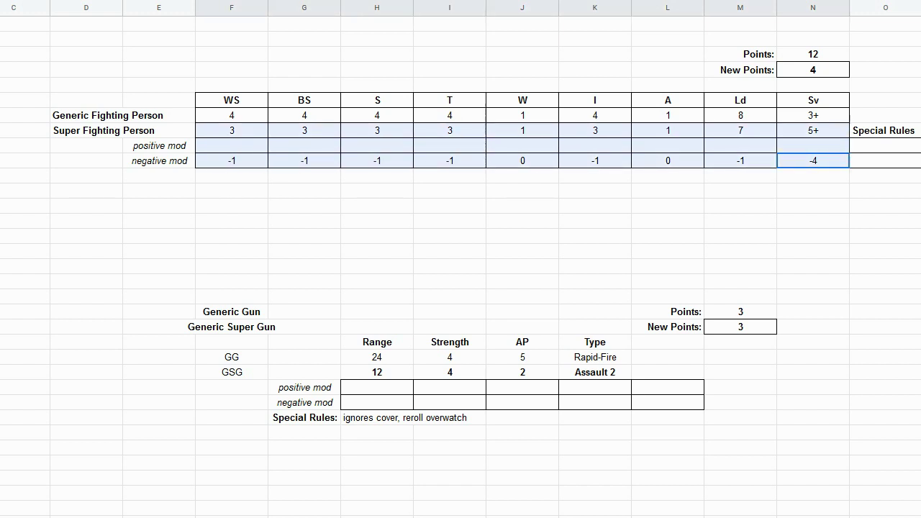
key("Delete")
left_click(813, 251)
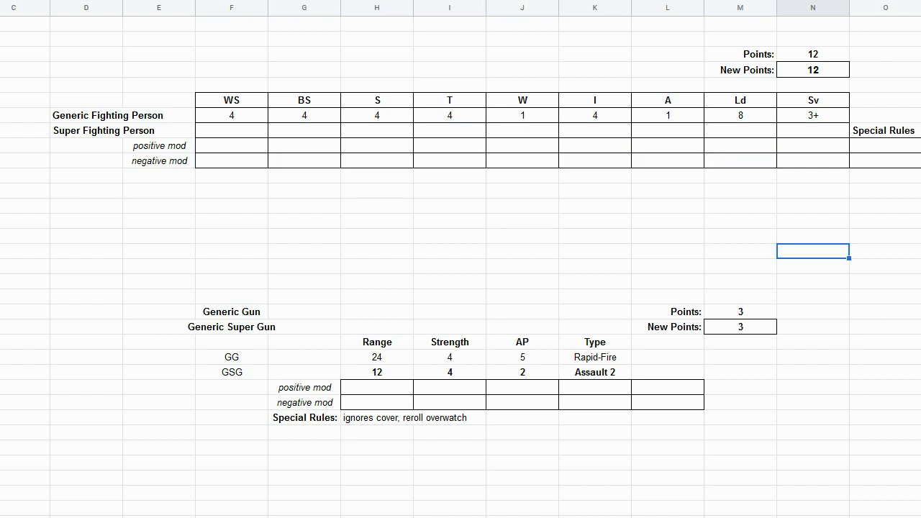